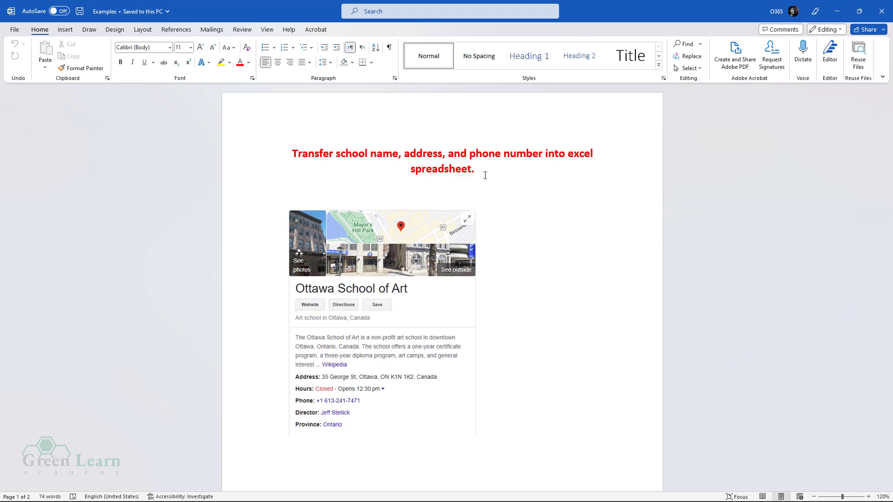
- Launch Excel from the Start menu and create a blank workbook, Book1
key("super")
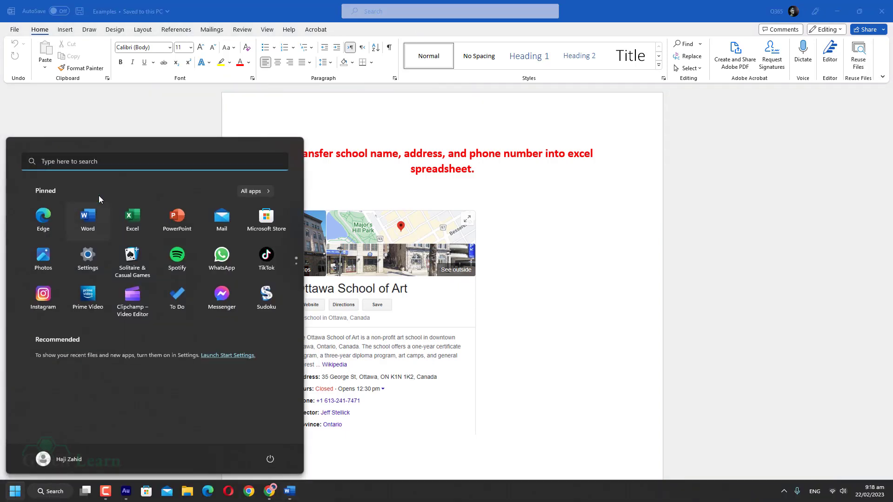
left_click(135, 218)
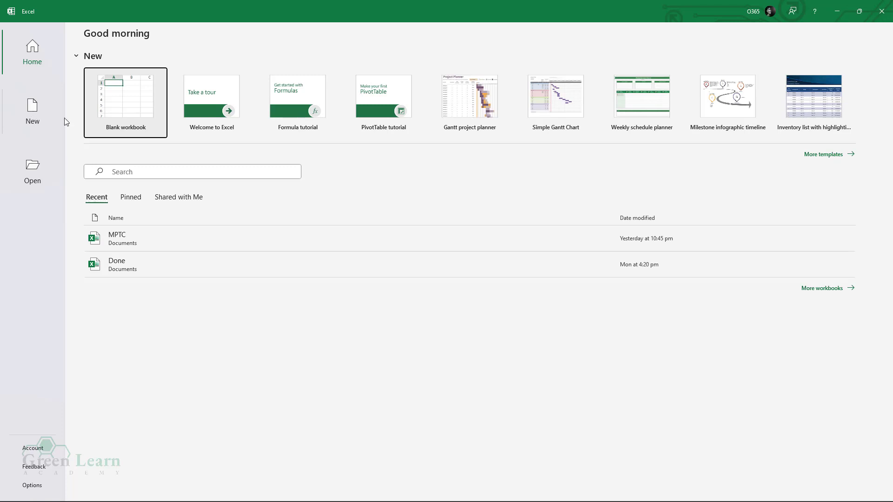
left_click(134, 116)
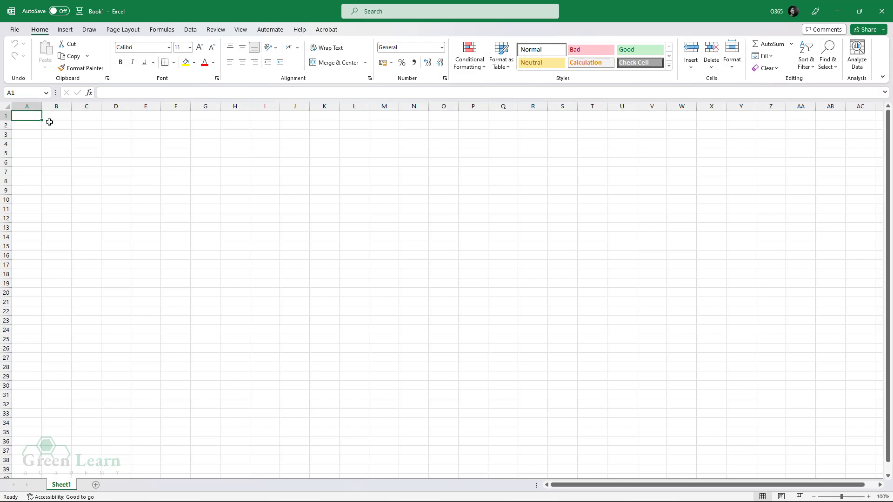
- Snap the empty Book1 window to the right half of the screen
left_click_drag(33, 116, 651, 312)
left_click(496, 309)
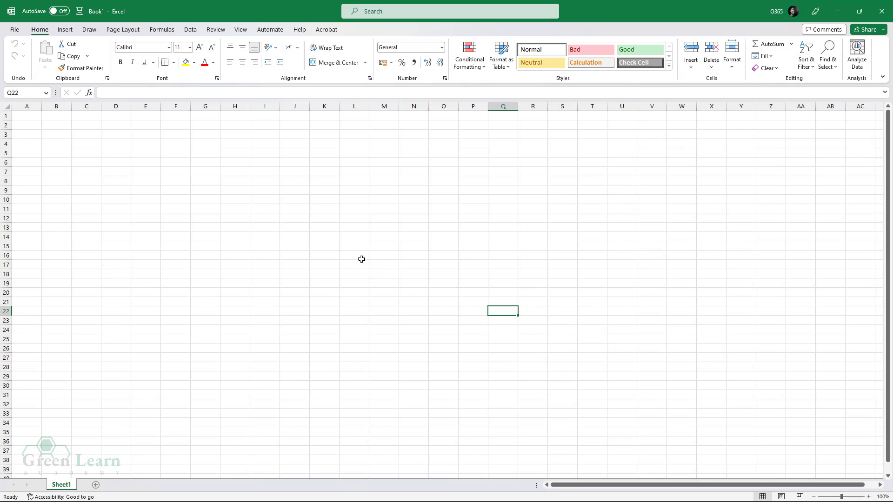
left_click(96, 152)
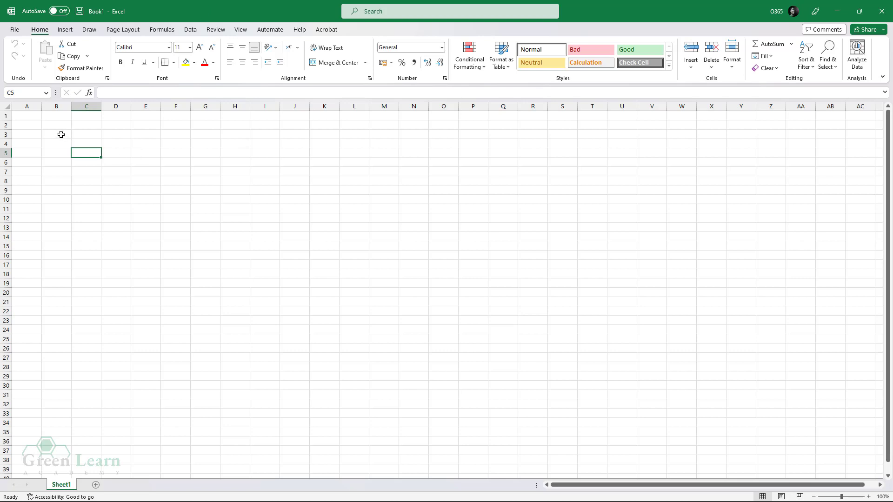
left_click_drag(21, 115, 82, 129)
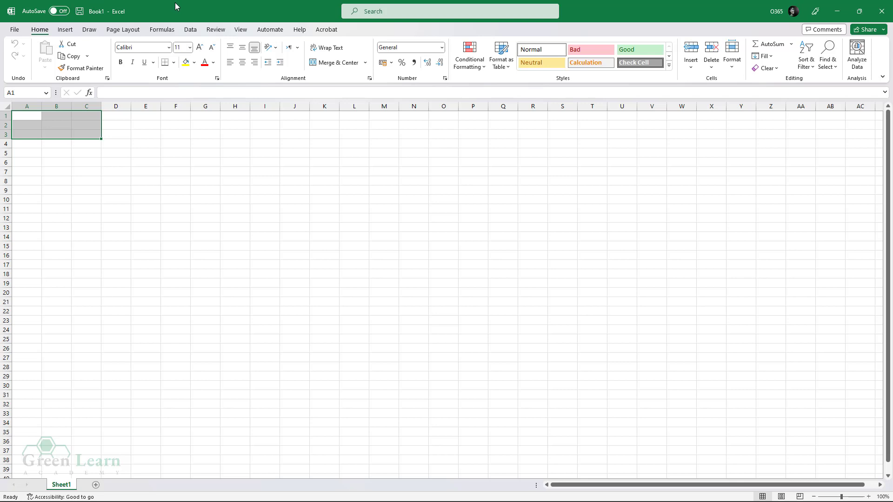
left_click_drag(175, 6, 891, 157)
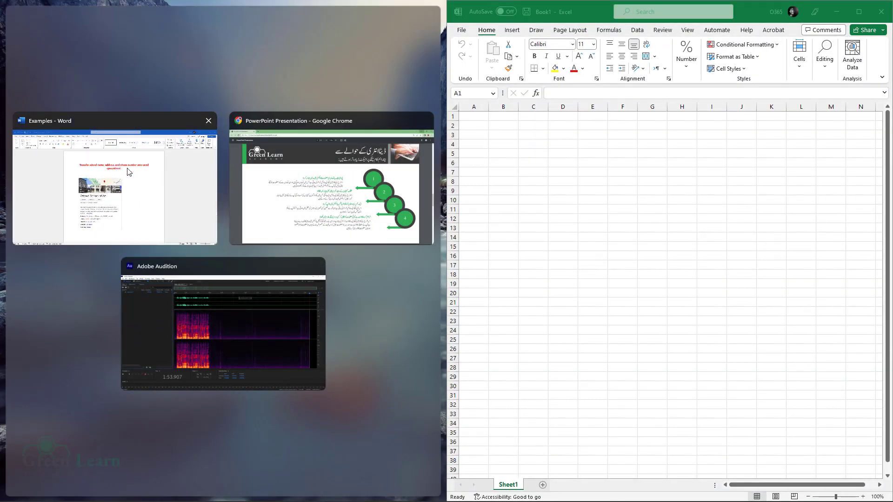
- Place the Word task document on the left half, beside the workbook
left_click(118, 185)
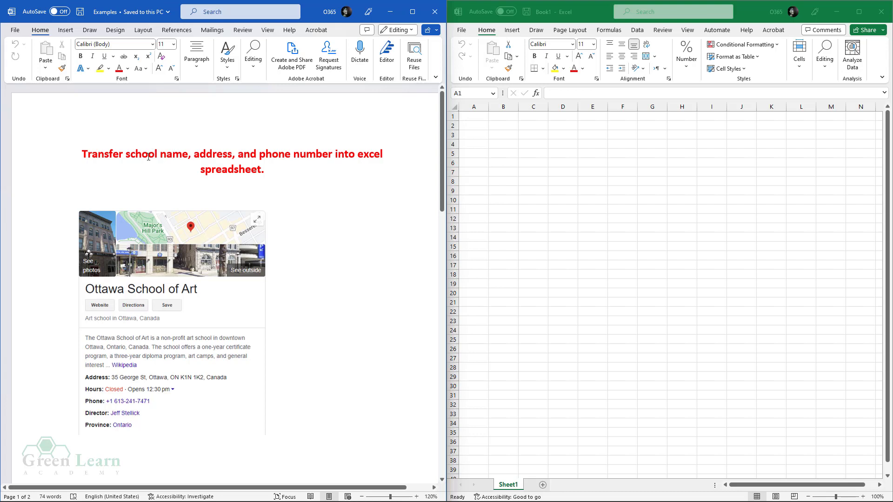
left_click_drag(126, 160, 188, 157)
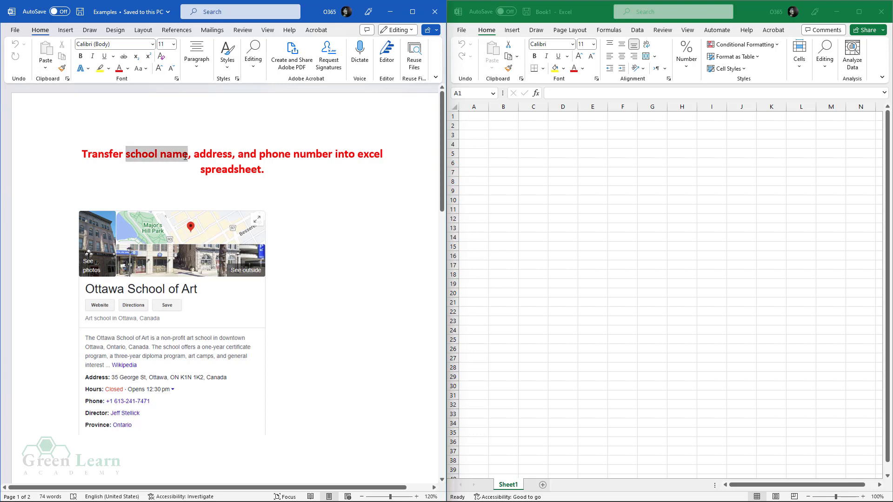
left_click_drag(473, 116, 533, 134)
- Type the headers 'School Name', 'Address' and 'Phone Number' into A1, B1 and C1
left_click(478, 117)
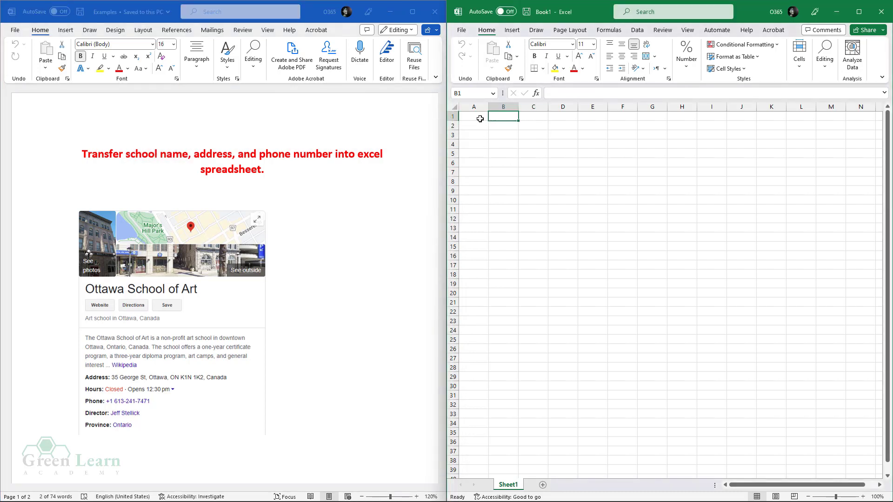
type("S")
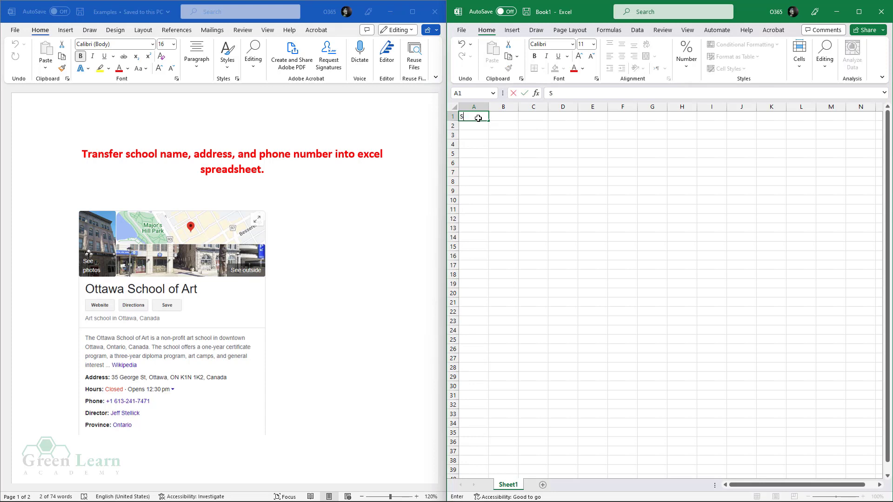
type("chool Name")
key("Tab")
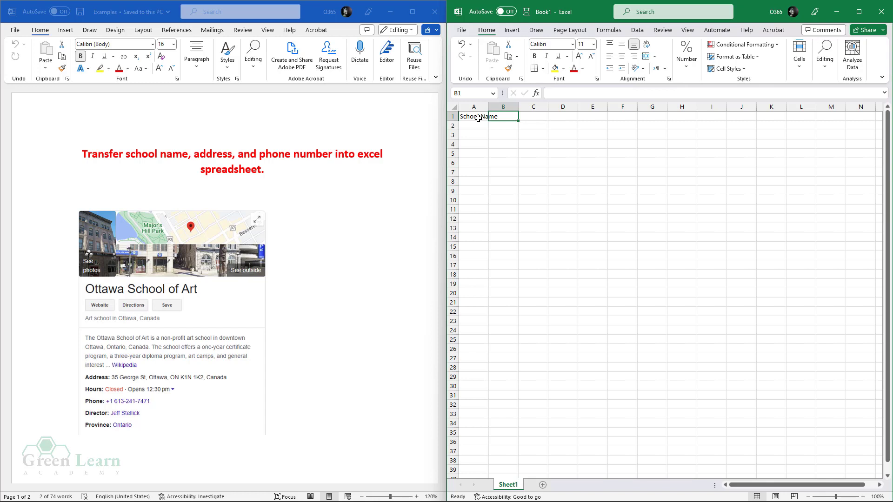
type("Address")
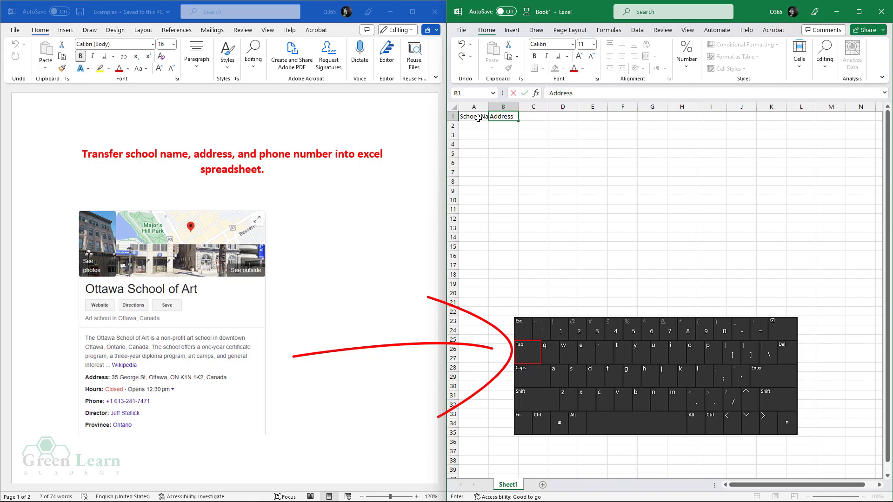
key("Tab")
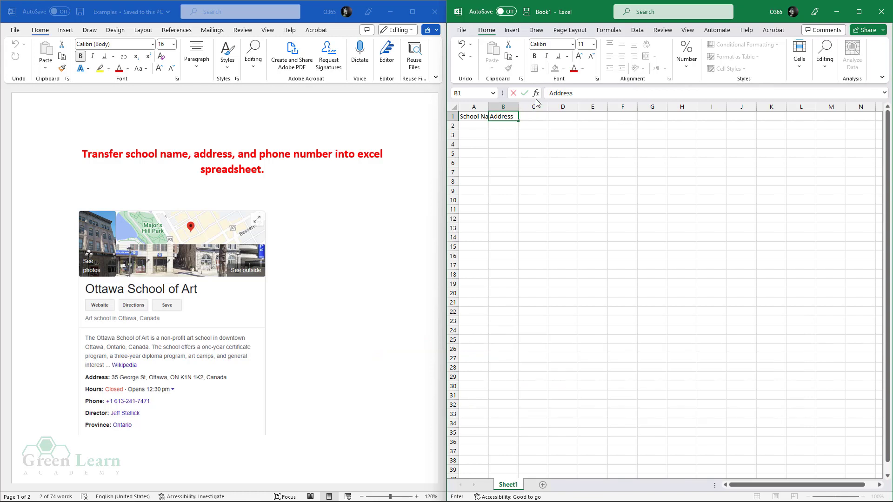
left_click(533, 107)
left_click(534, 117)
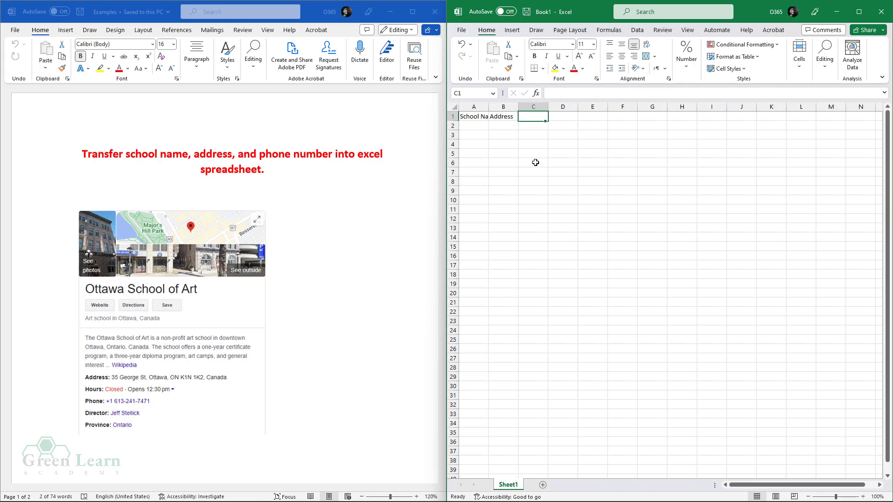
type("Phone ")
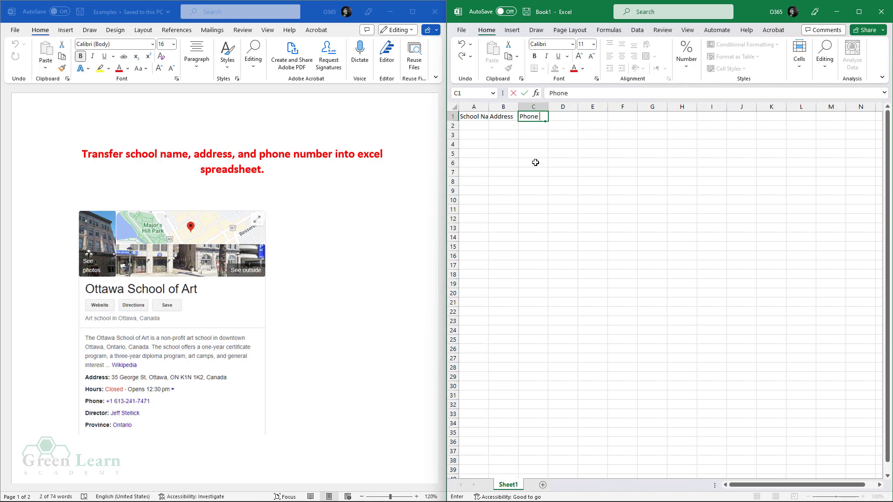
type("Number")
left_click(535, 163)
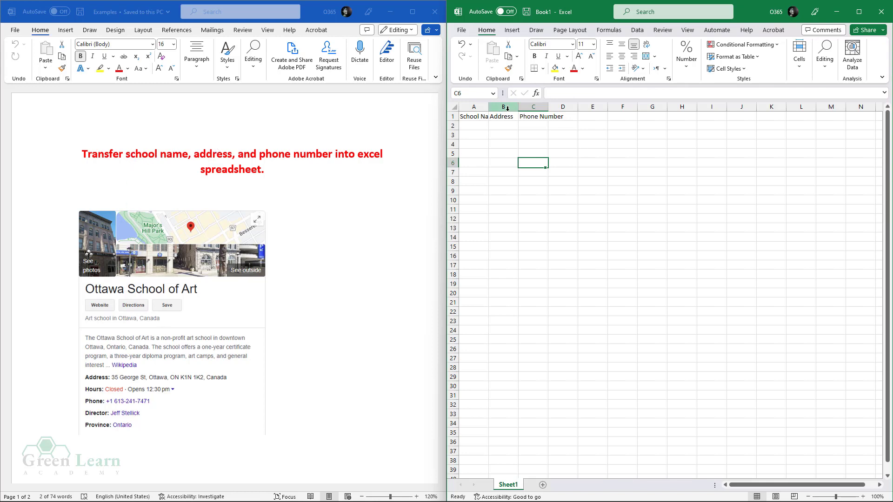
- Widen columns A through C so the three headers fit
left_click(476, 114)
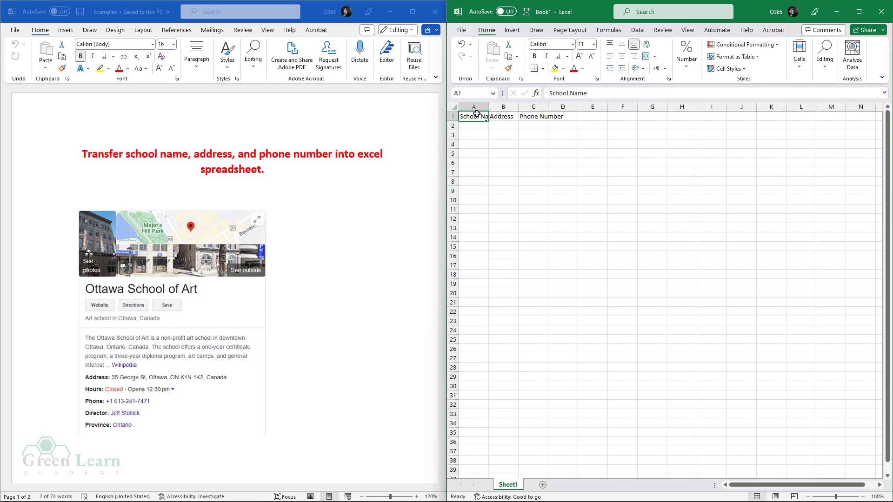
left_click(497, 117)
left_click(537, 117)
left_click(506, 159)
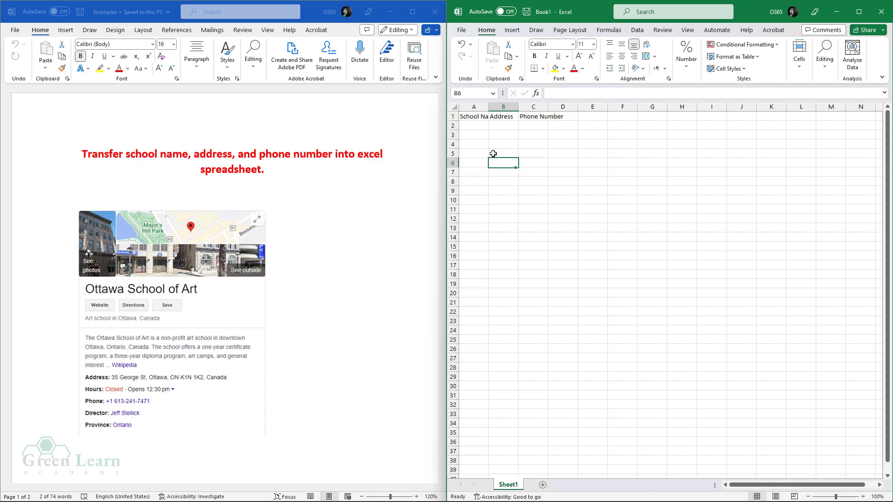
left_click_drag(459, 116, 534, 116)
left_click(522, 157)
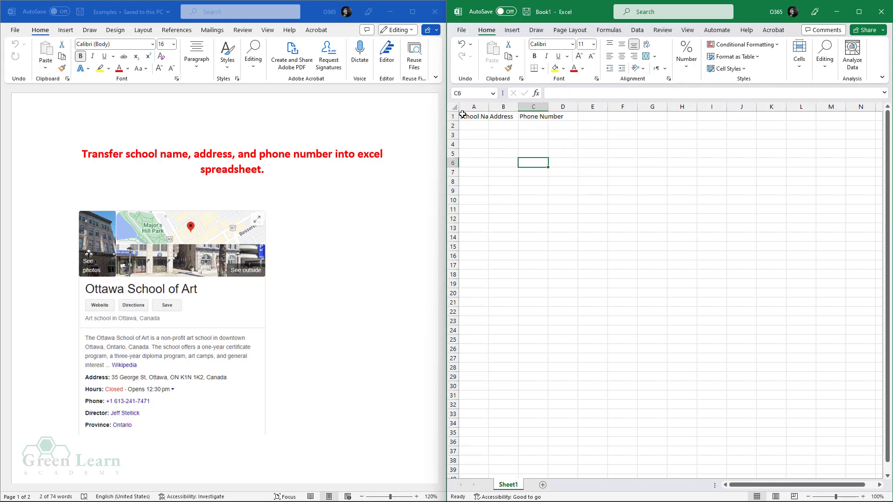
left_click_drag(474, 106, 579, 108)
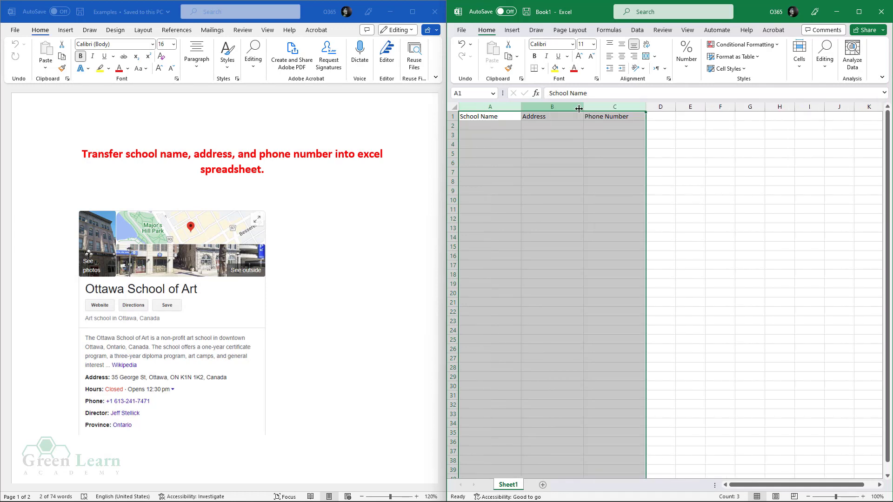
left_click(508, 122)
- Make the header cells A1:C1 bold
left_click(506, 152)
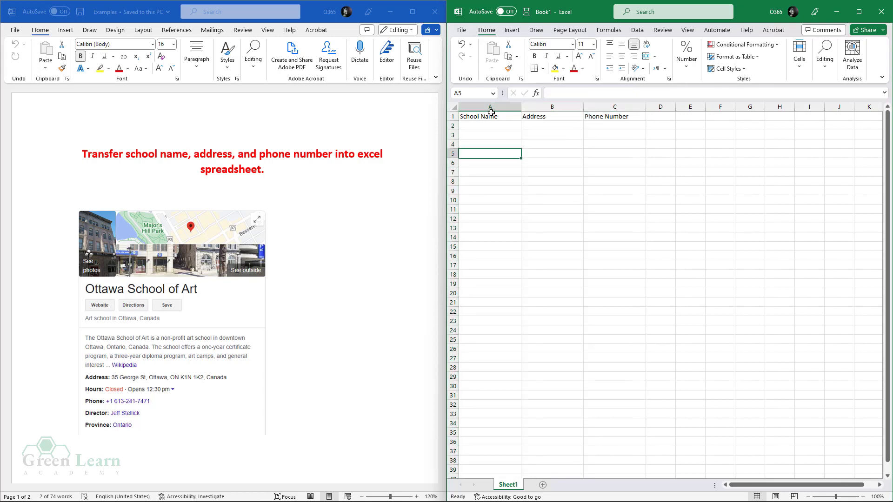
left_click_drag(487, 116, 590, 117)
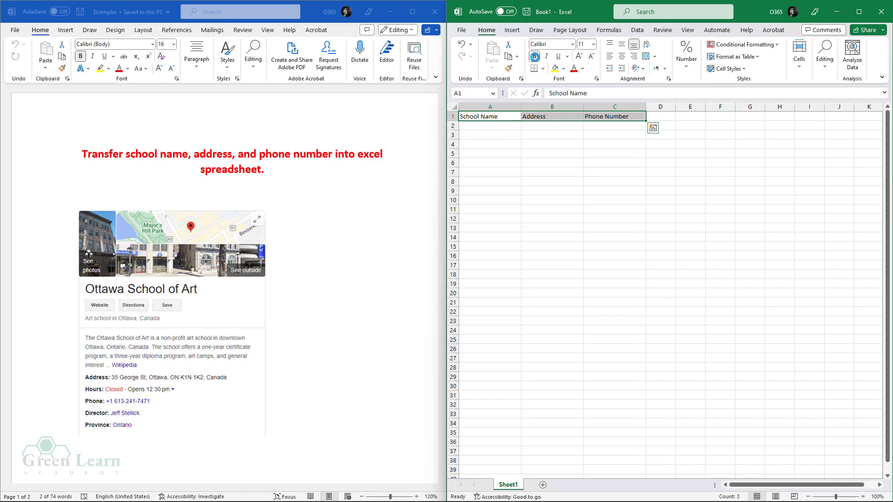
left_click(534, 56)
left_click(585, 193)
left_click(482, 127)
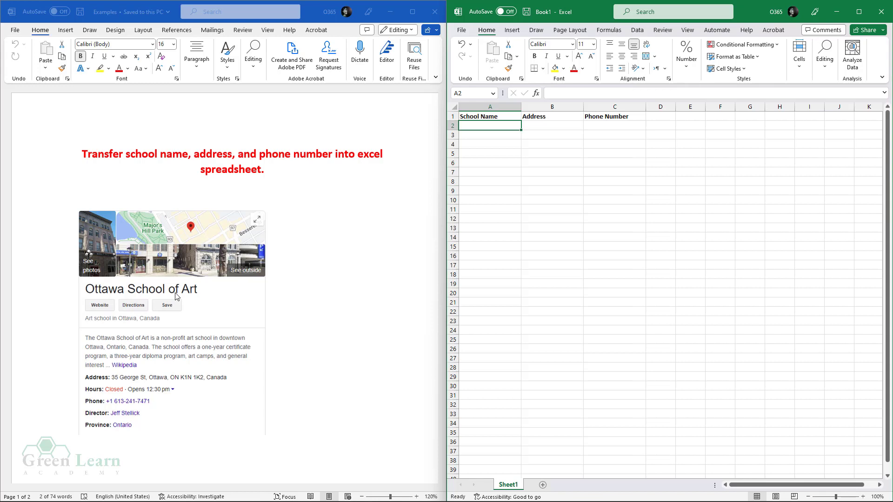
- Enter 'Ottawa School of Art' in A2 and move on to B2
type("Ottawa")
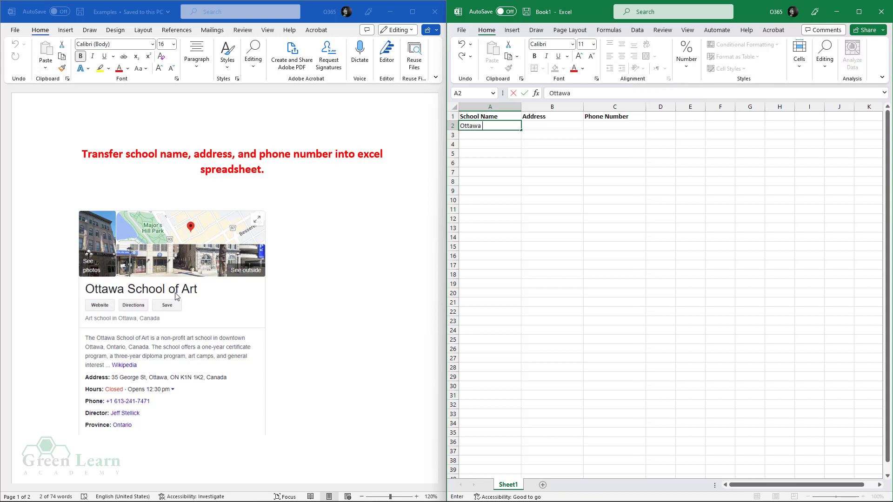
type(" School of Art")
key("Tab")
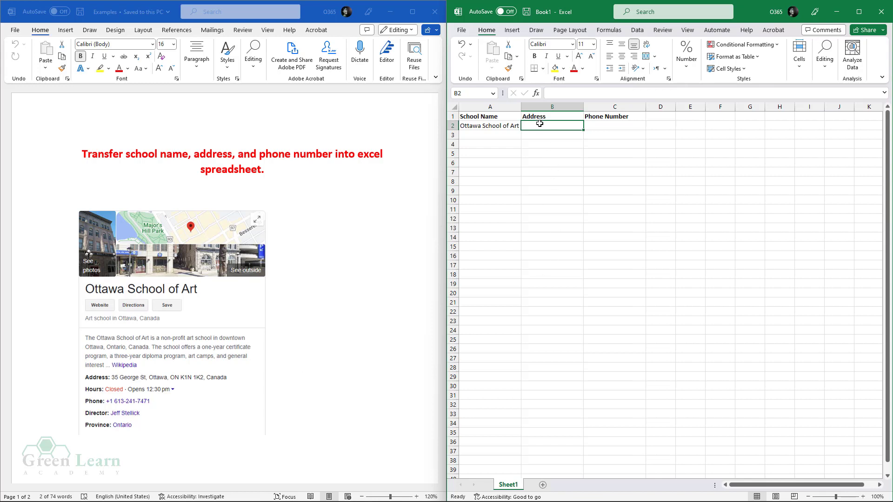
- Enter the school's street address in B2, correcting the province code from OM to ON
type("35 George ST")
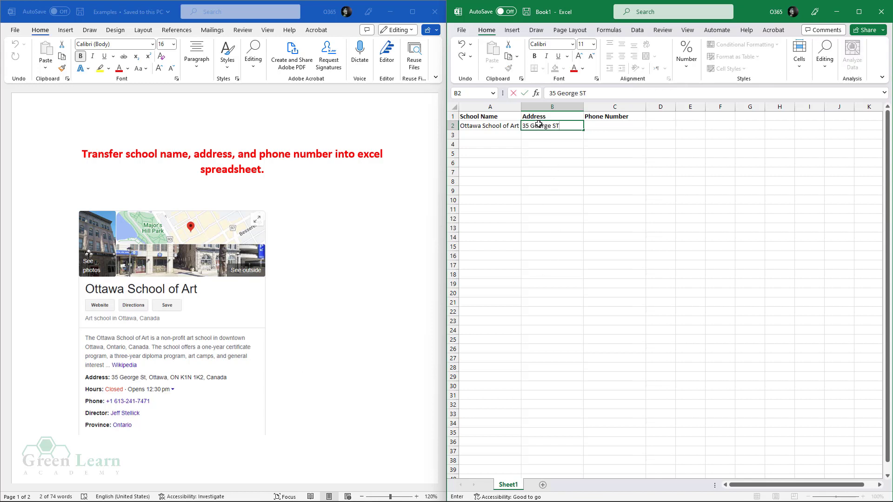
type(", Ottawa, OM K1N,")
key("Tab")
left_click(568, 124)
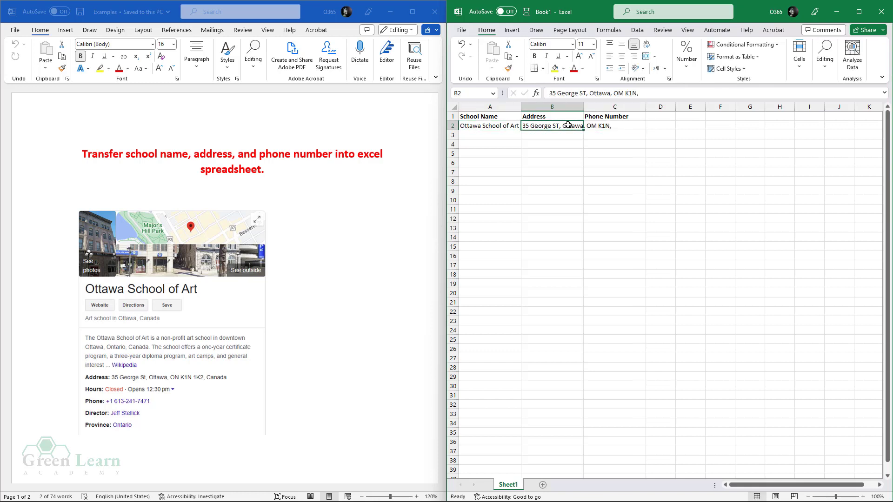
left_click(622, 93)
key("BackSpace")
type("N")
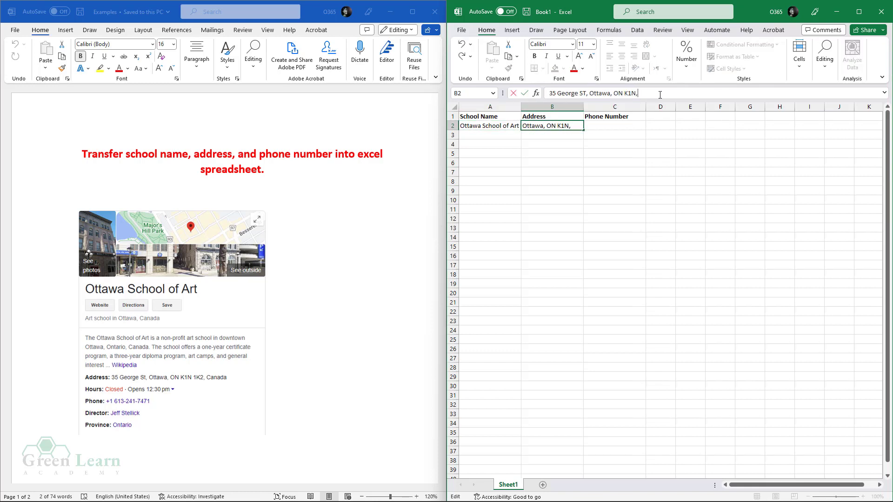
type(" 1K2, c")
key("BackSpace")
type("Canada")
key("Tab")
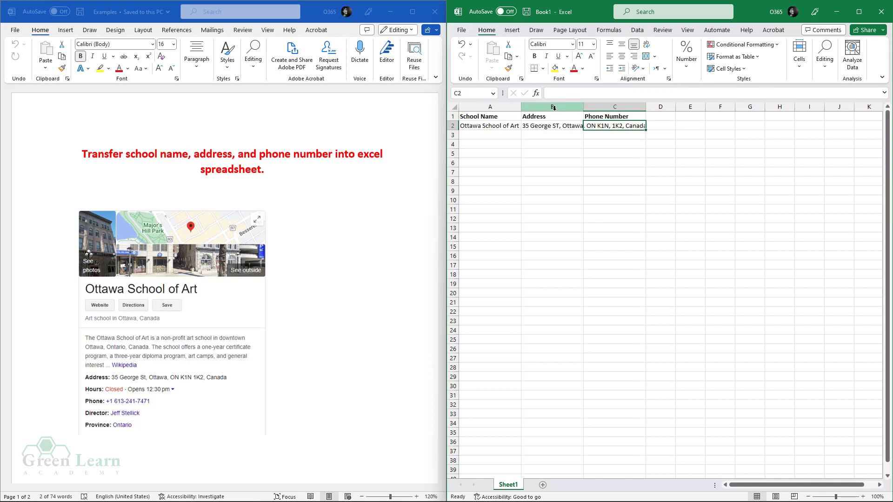
left_click(536, 123)
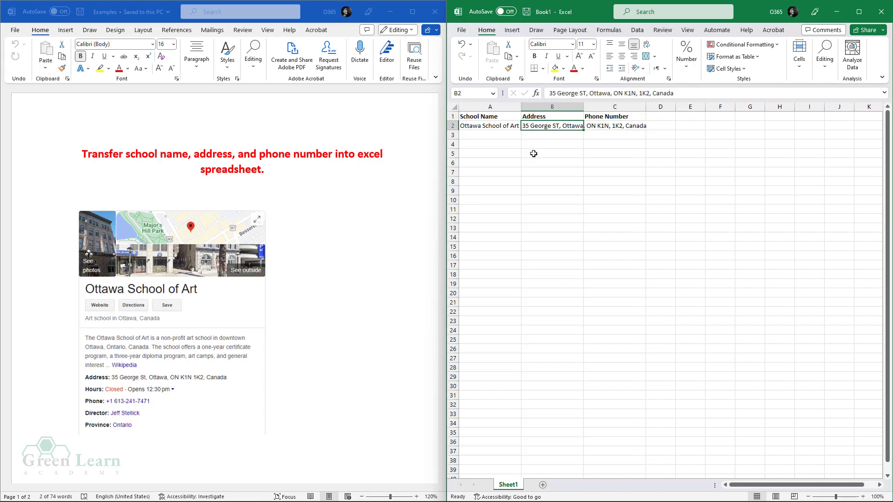
left_click(535, 171)
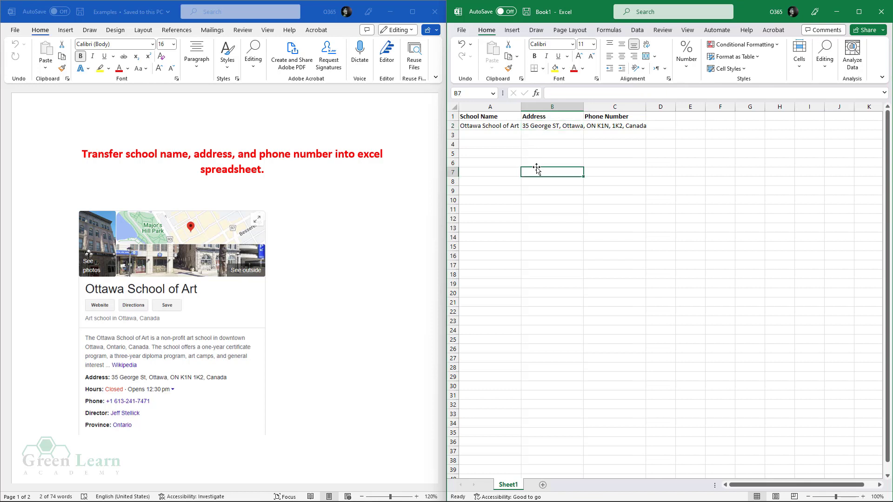
left_click(538, 128)
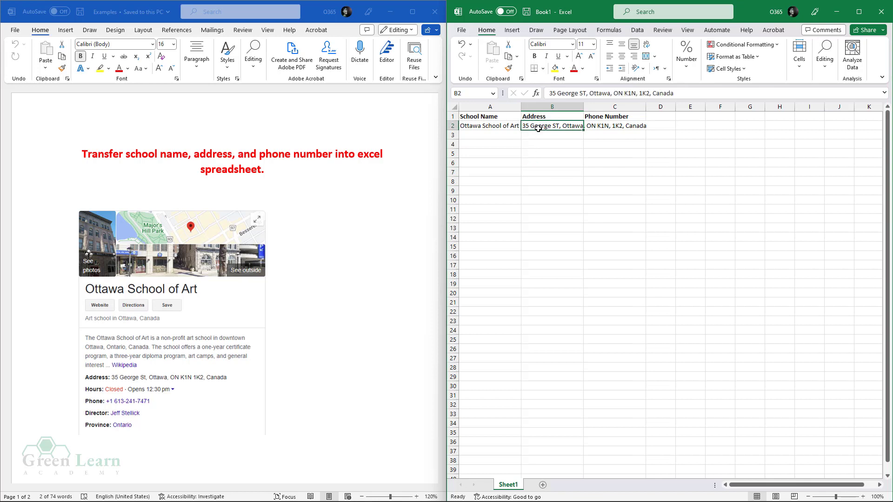
left_click(550, 93)
left_click(544, 141)
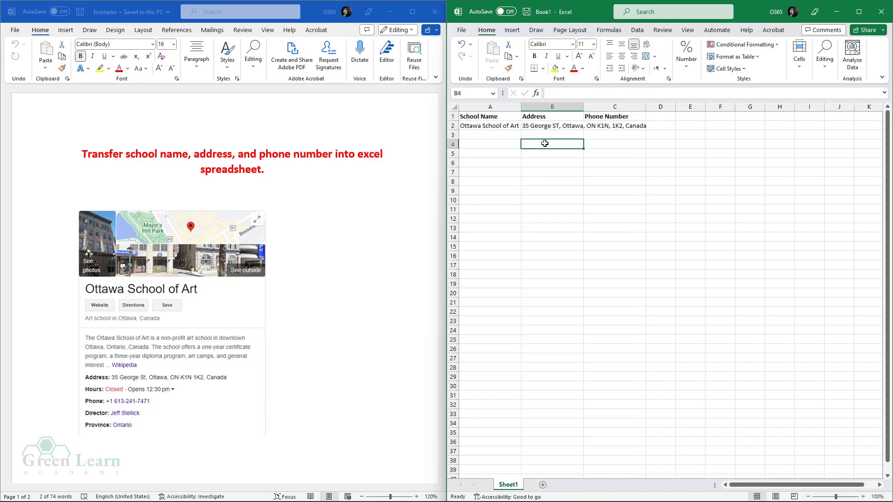
left_click(547, 128)
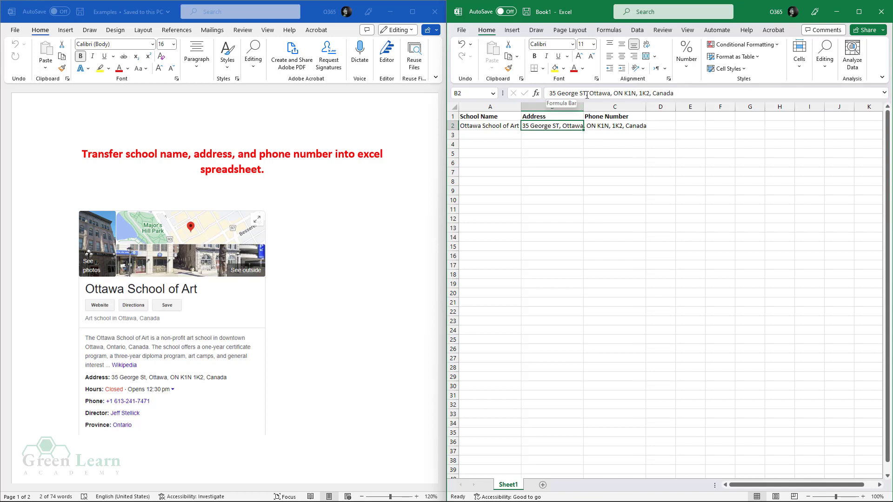
left_click(617, 152)
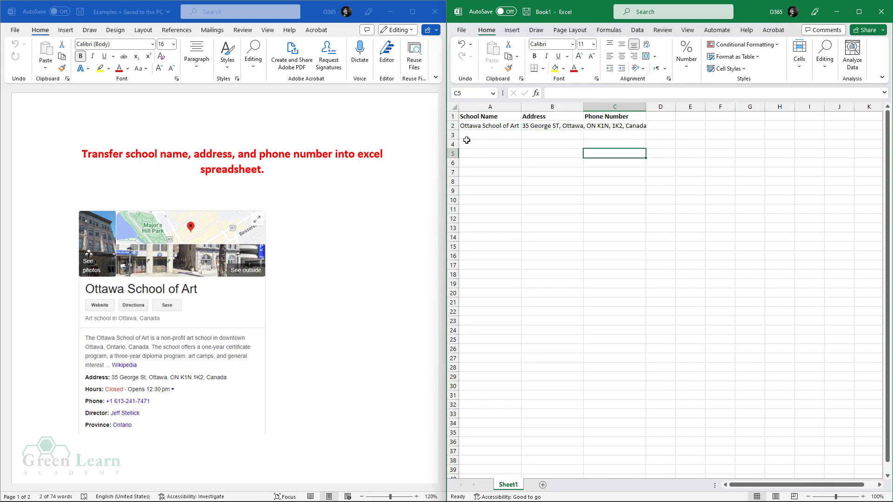
left_click(494, 124)
left_click(580, 94)
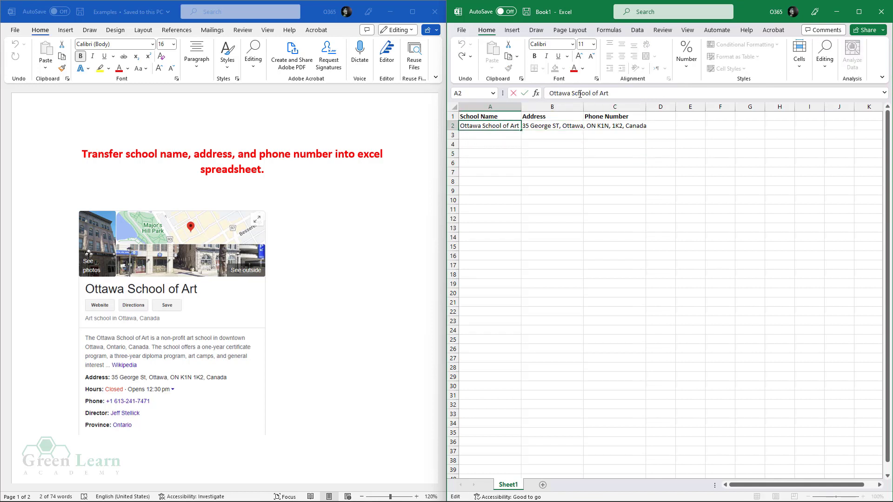
key("BackSpace")
type("sf")
key("BackSpace")
key("BackSpace")
type("S")
left_click(568, 153)
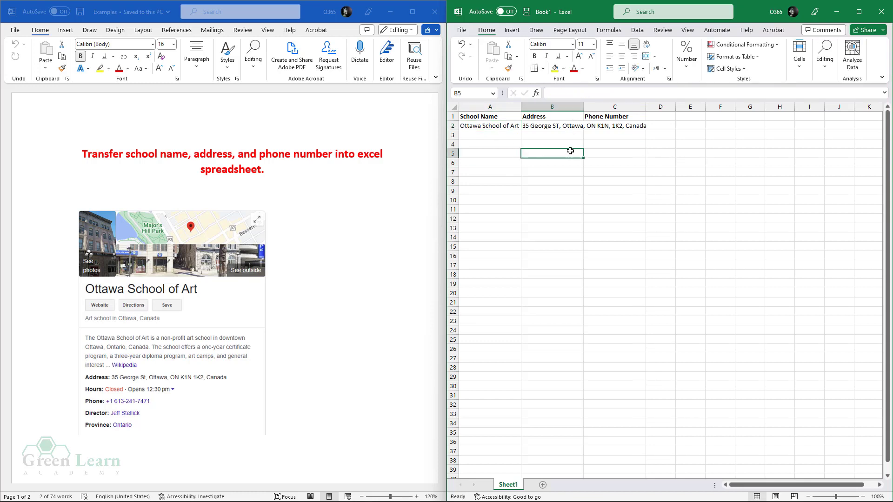
left_click(556, 125)
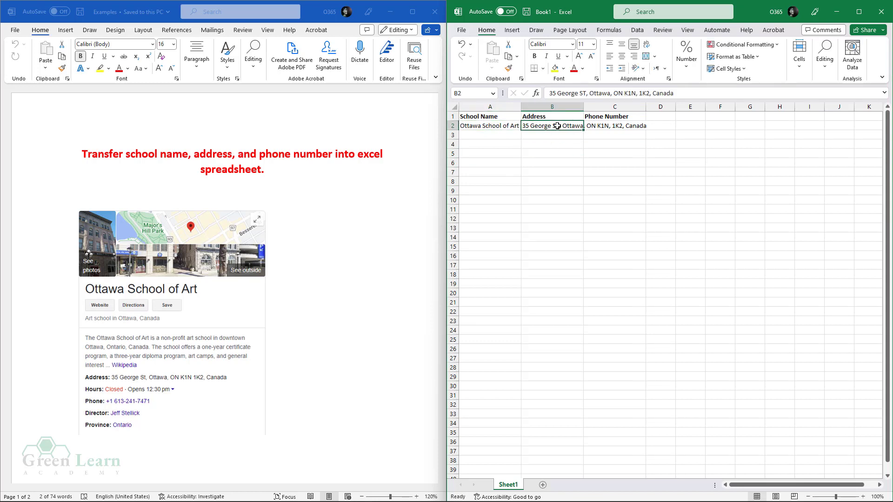
left_click(577, 95)
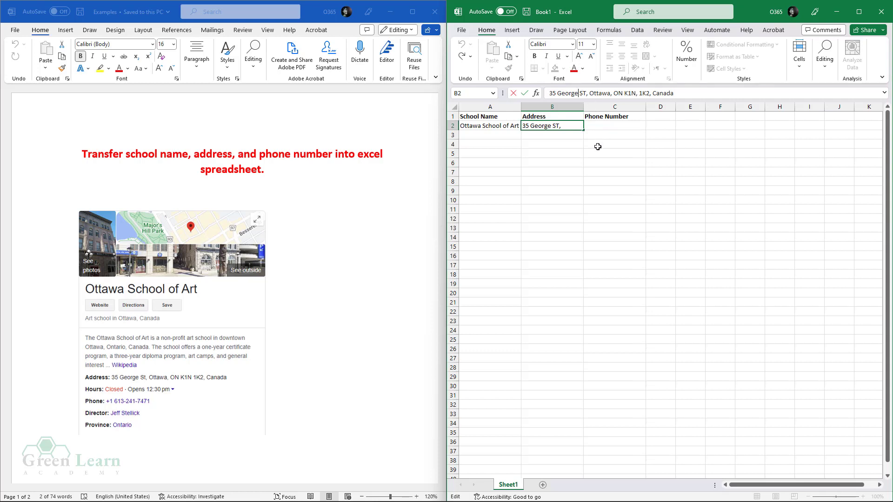
left_click(533, 175)
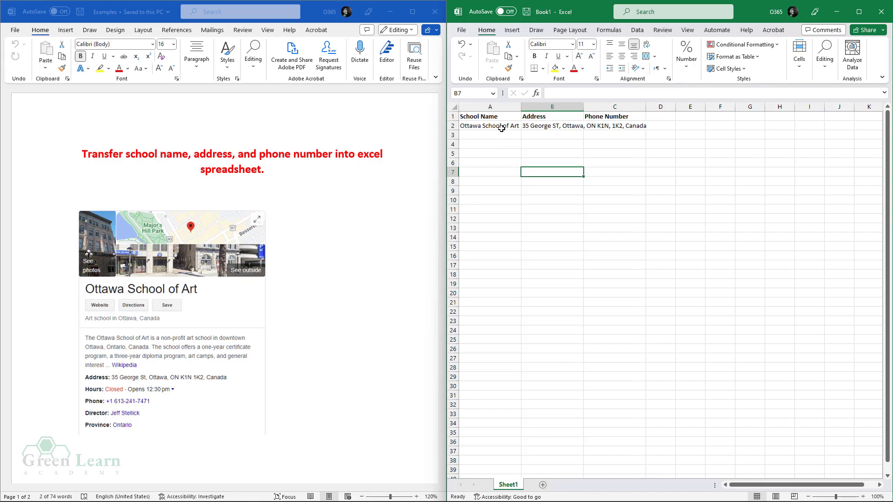
left_click(501, 128)
left_click(558, 126)
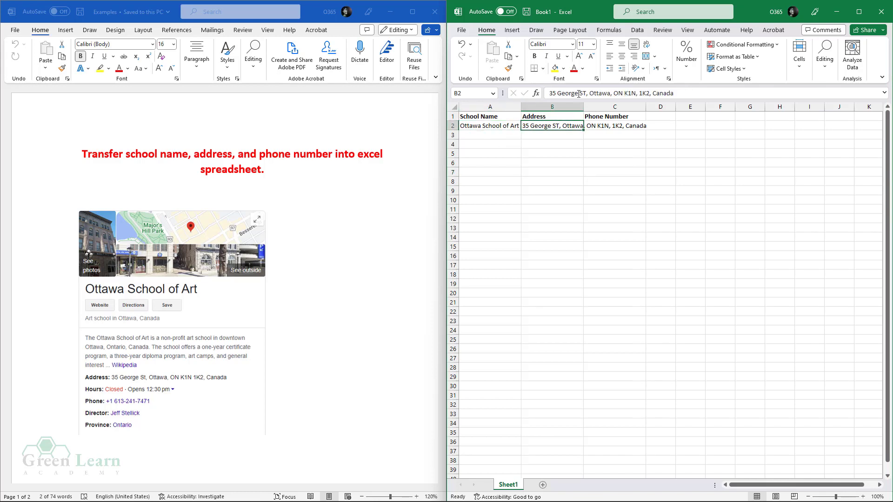
left_click(571, 172)
left_click(603, 129)
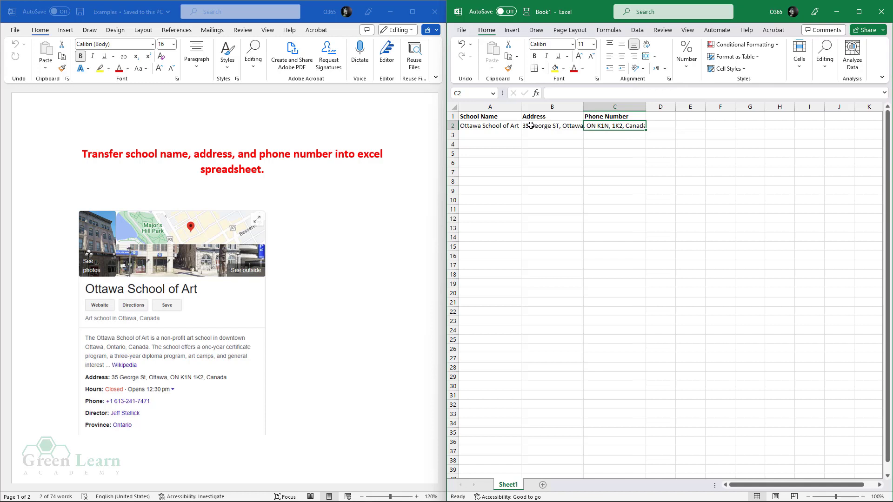
- Drag the column borders to widen columns B and A for the full address and name
left_click_drag(582, 106, 660, 106)
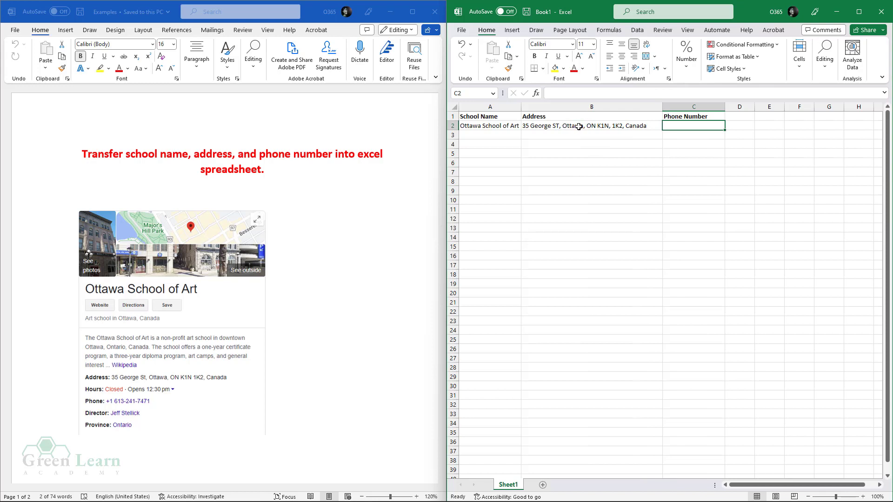
left_click_drag(521, 105, 533, 104)
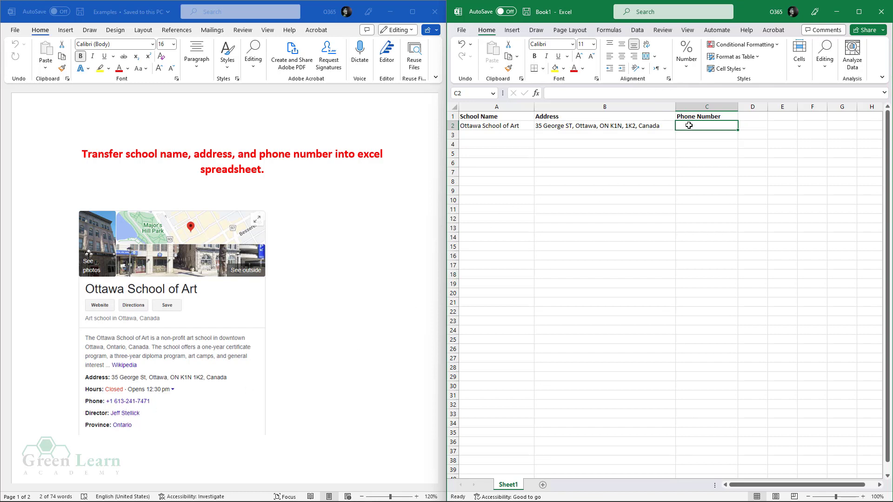
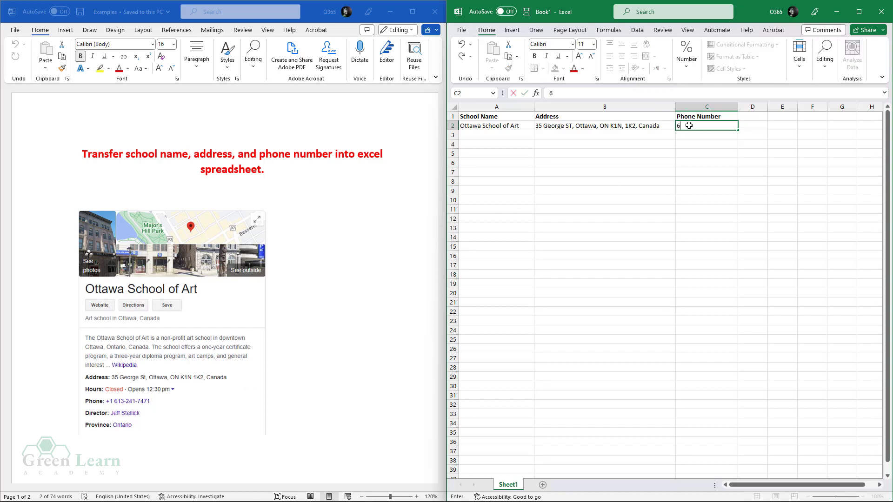
- Enter the school's phone number in C2, then briefly open and leave the File backstage
left_click(703, 151)
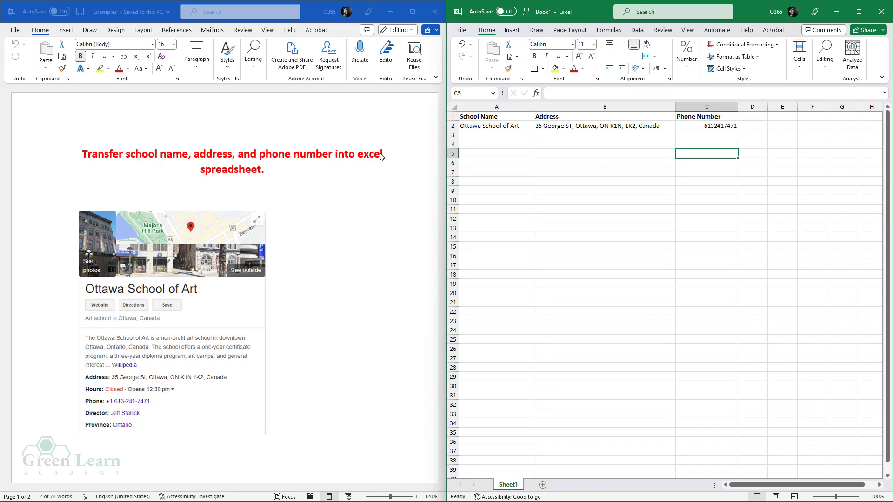
left_click(583, 147)
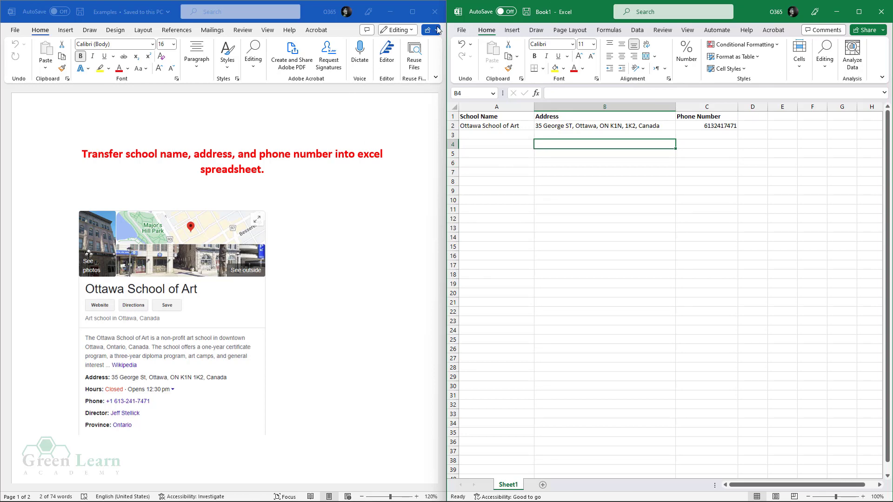
left_click(457, 31)
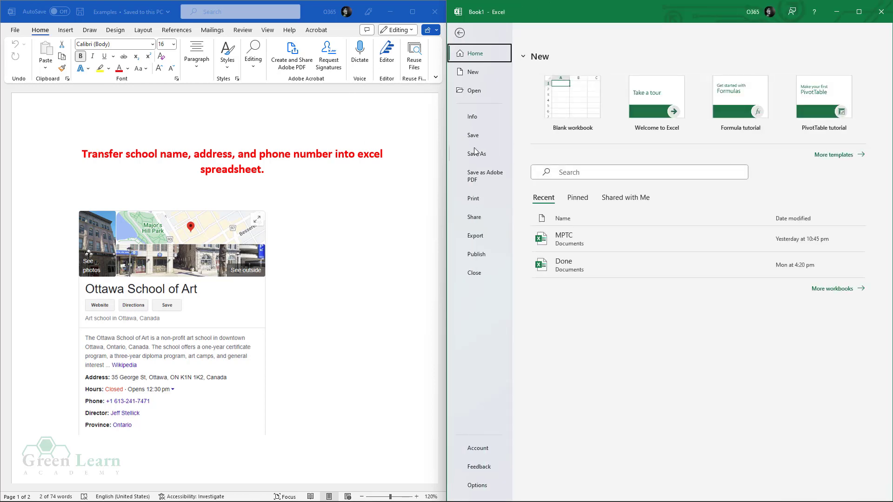
left_click(459, 32)
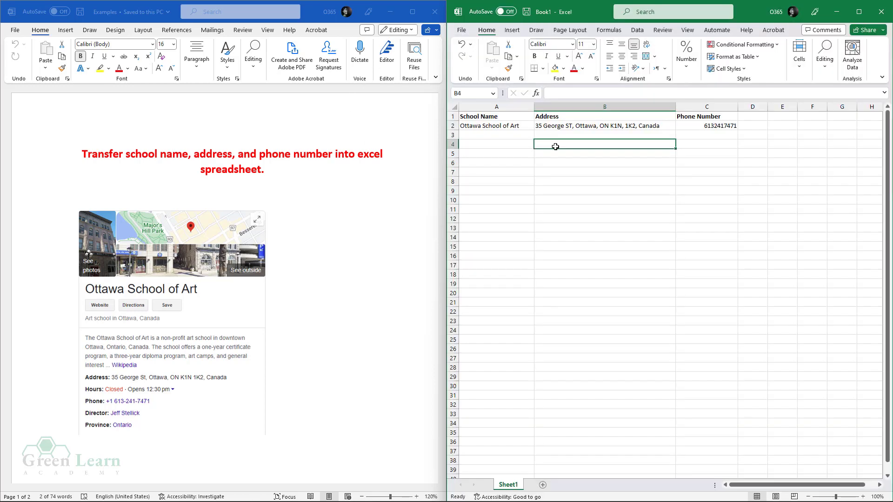
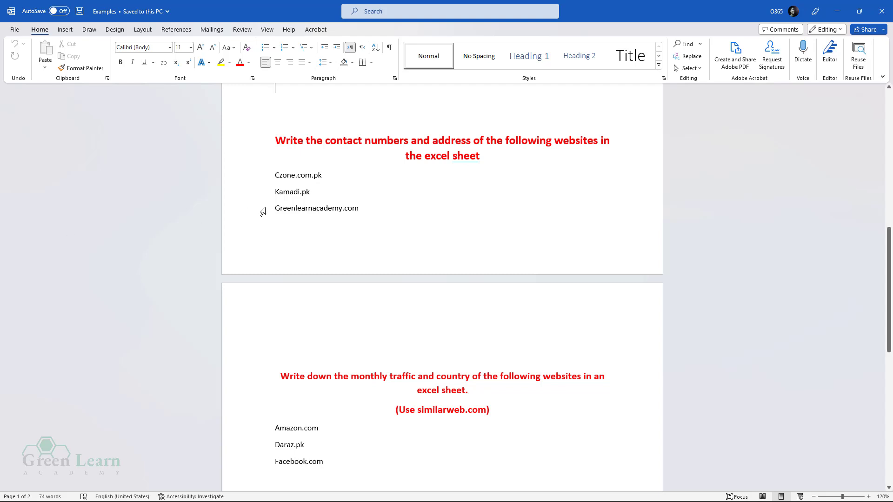
- Snap the Word assignment document to the left half of the screen
mouse_move(369, 500)
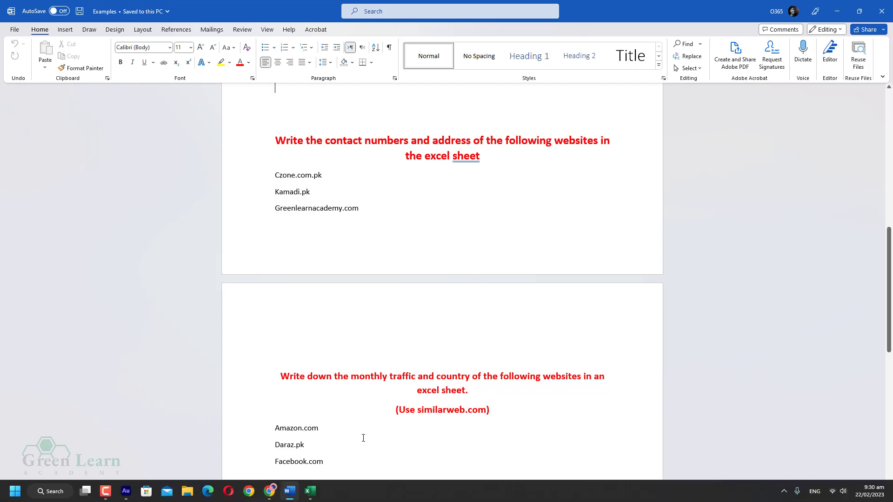
left_click(310, 490)
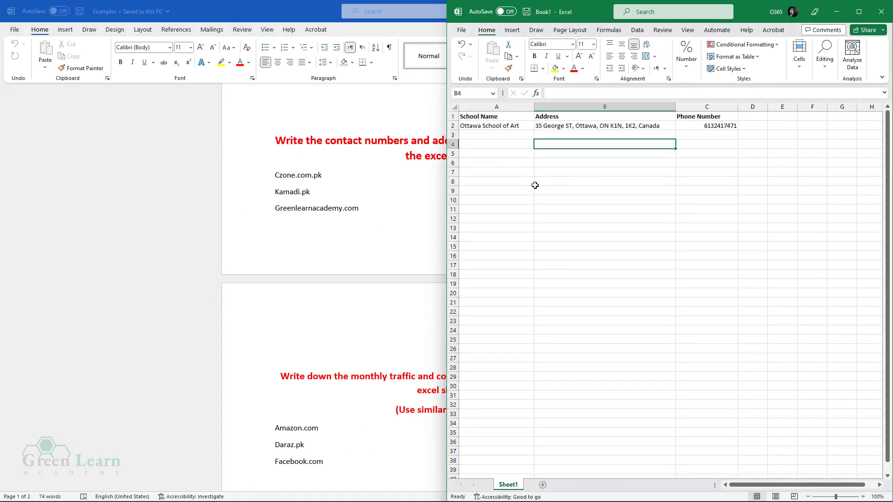
left_click_drag(216, 6, 0, 149)
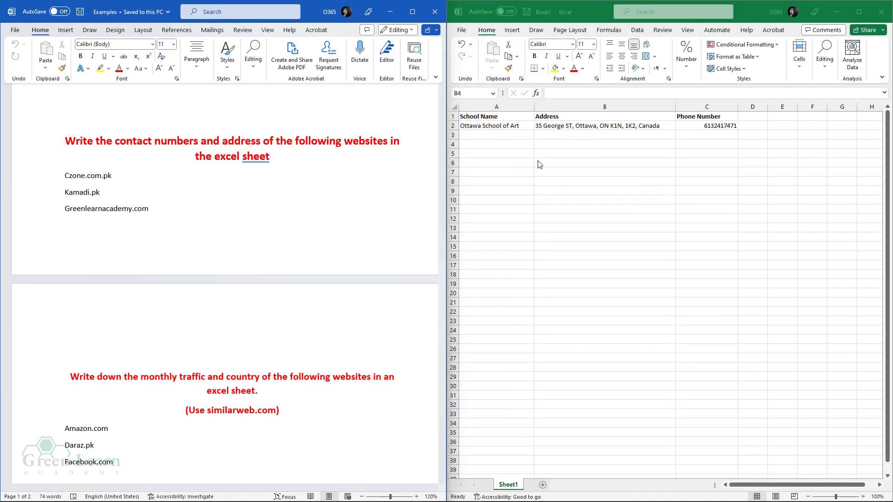
- Create a new blank Excel workbook from File > New
left_click(457, 31)
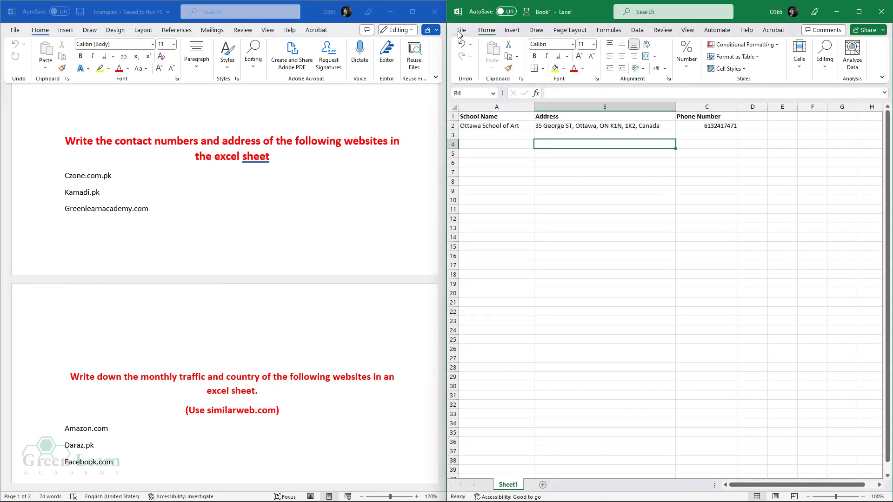
left_click(461, 31)
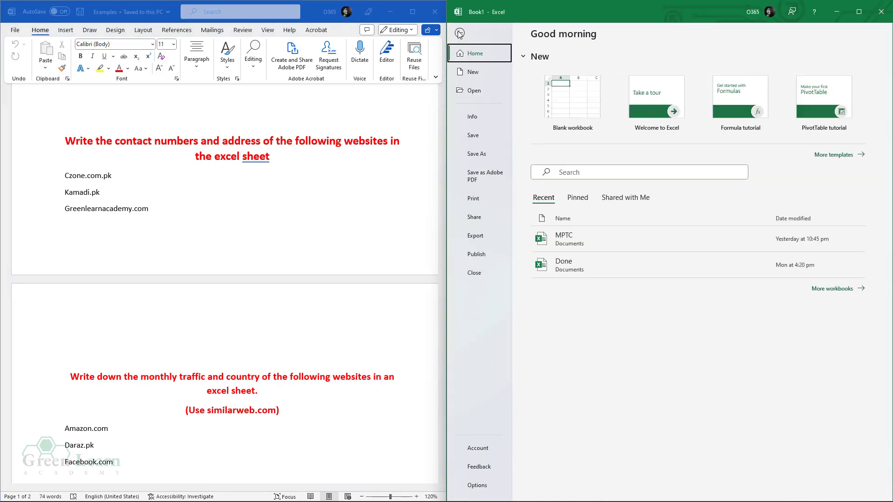
left_click(472, 72)
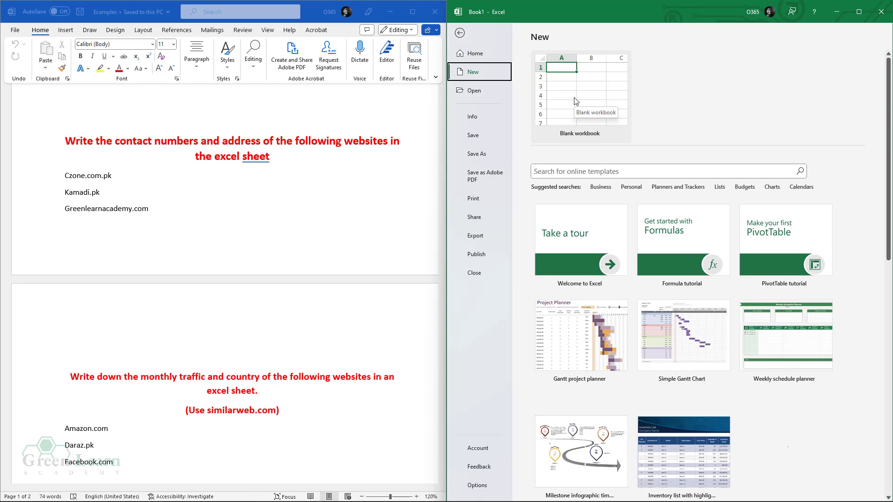
left_click(576, 101)
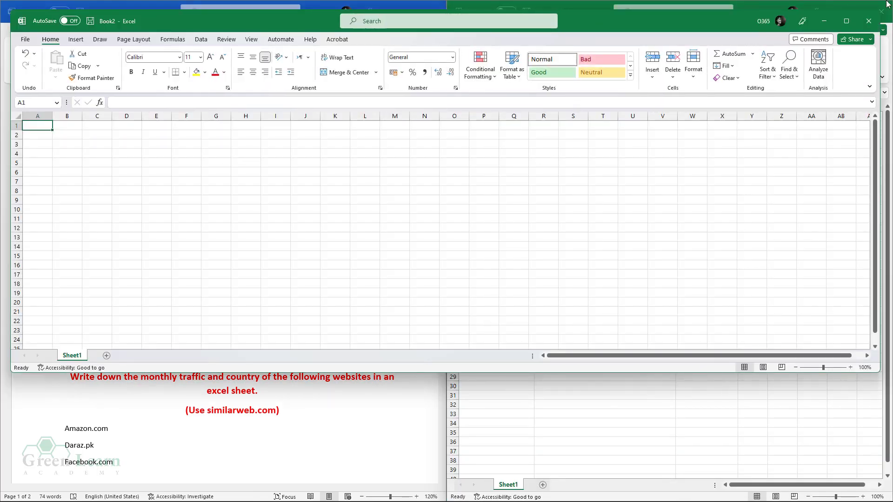
- Snap the new Book2 workbook to the right half of the screen
left_click_drag(640, 20, 892, 2)
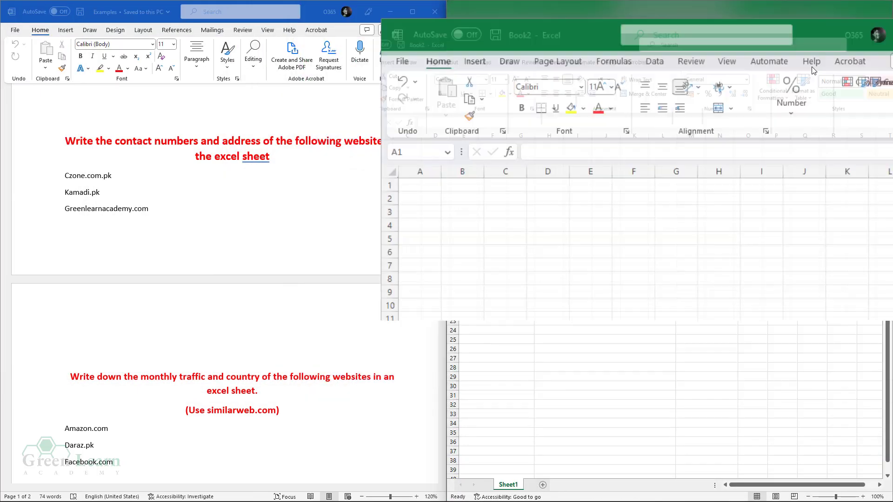
left_click_drag(751, 9, 892, 208)
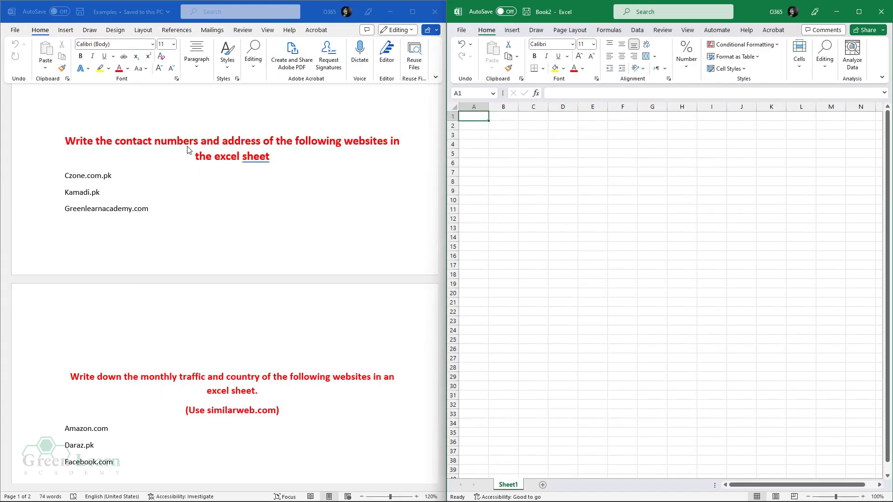
left_click(528, 124)
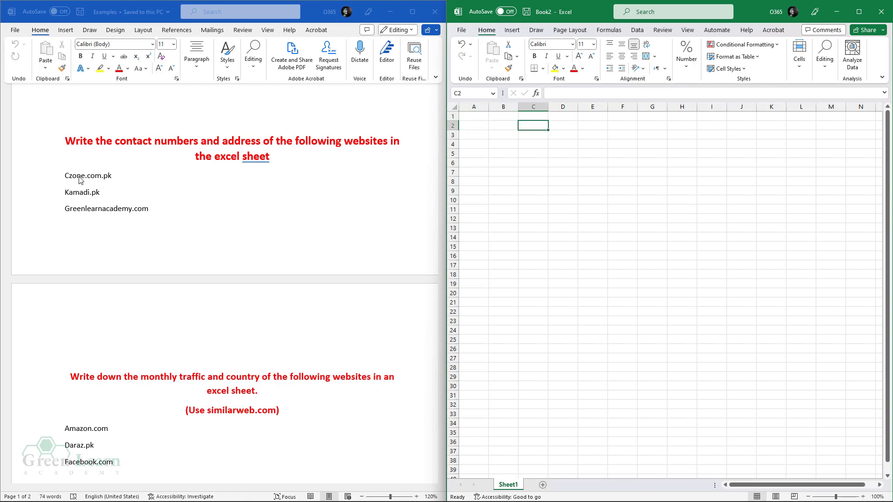
- Enter the headers Name, Contact Numbers and Address across A1:C1
left_click(466, 116)
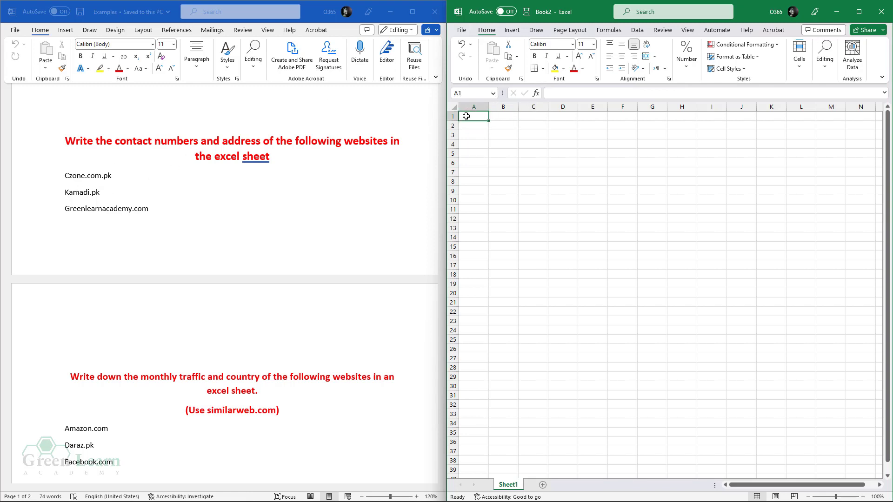
type("Name")
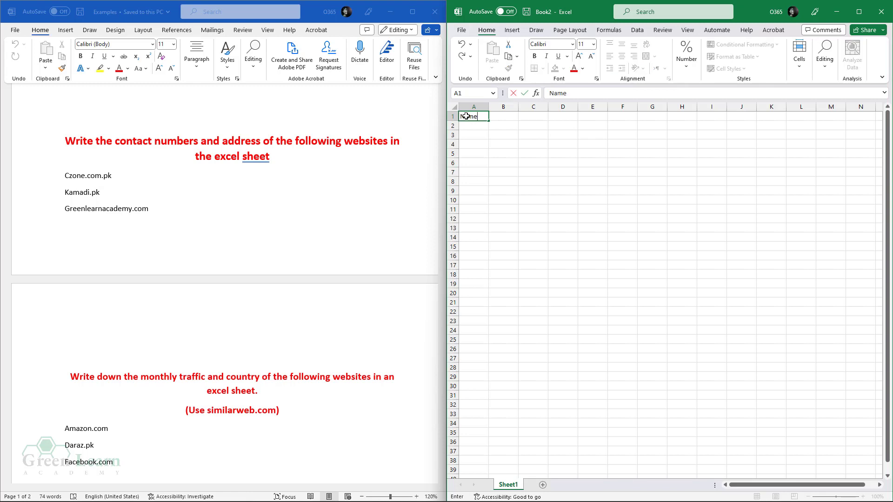
key("Tab")
type("Co")
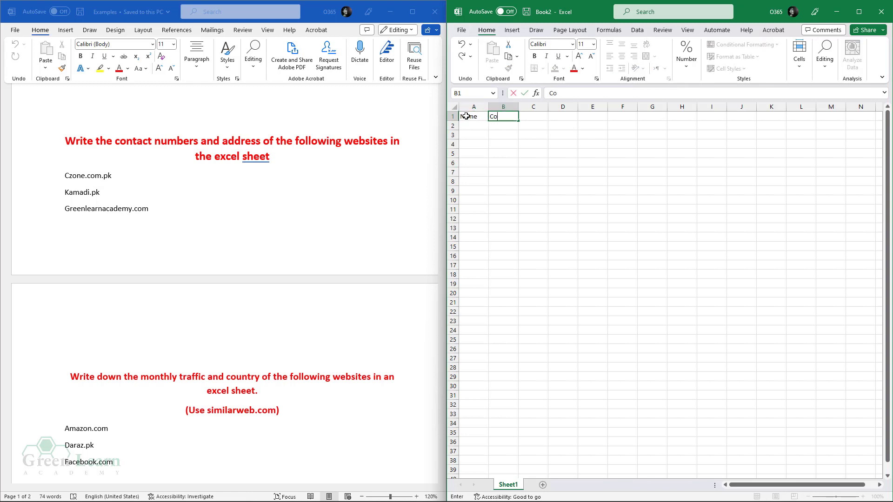
type("ntact Numbers")
key("Tab")
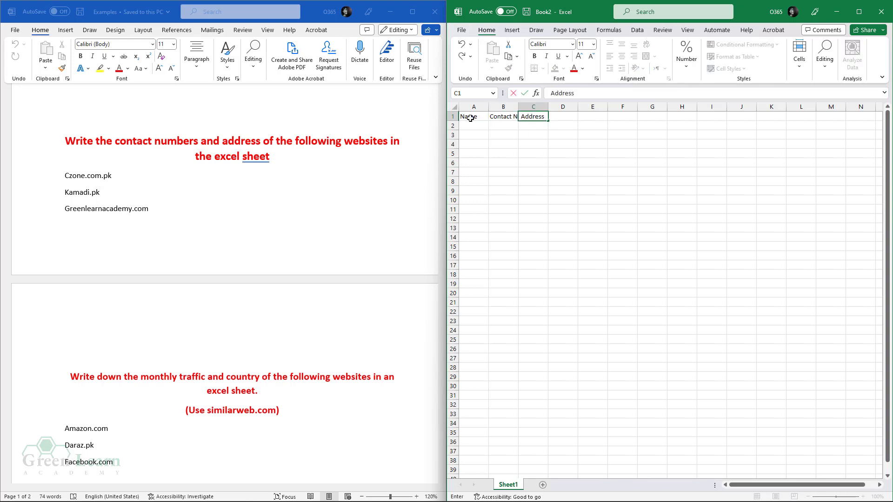
left_click(491, 127)
left_click_drag(469, 116, 582, 107)
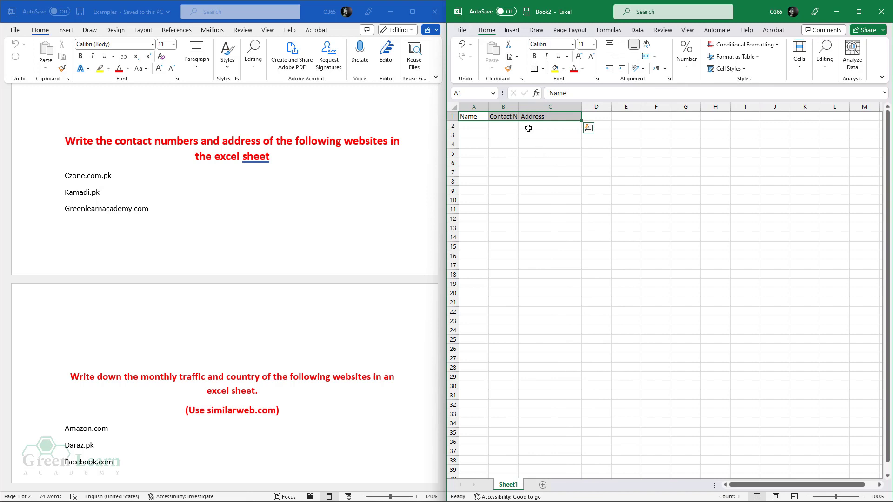
- Bold the A1:C1 headers and widen columns A to C to one equal width
left_click_drag(519, 107, 543, 107)
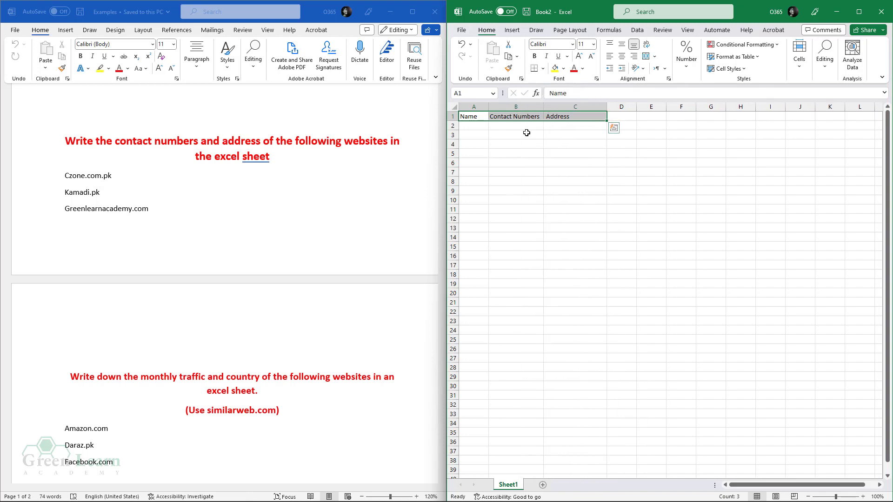
left_click_drag(488, 107, 563, 117)
left_click(512, 179)
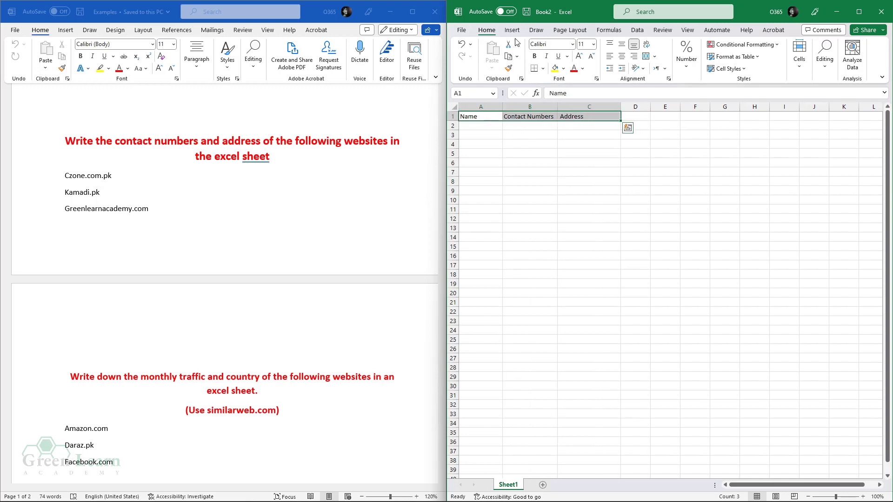
left_click(536, 56)
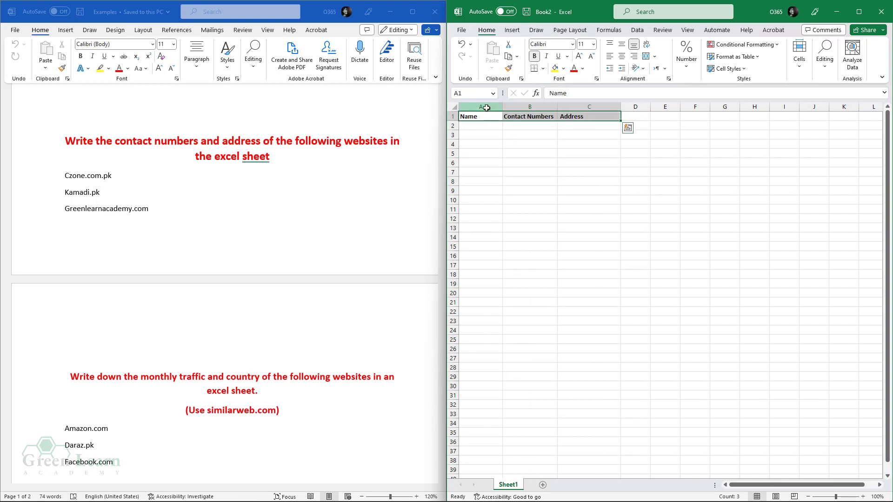
left_click_drag(492, 108, 574, 108)
left_click(542, 153)
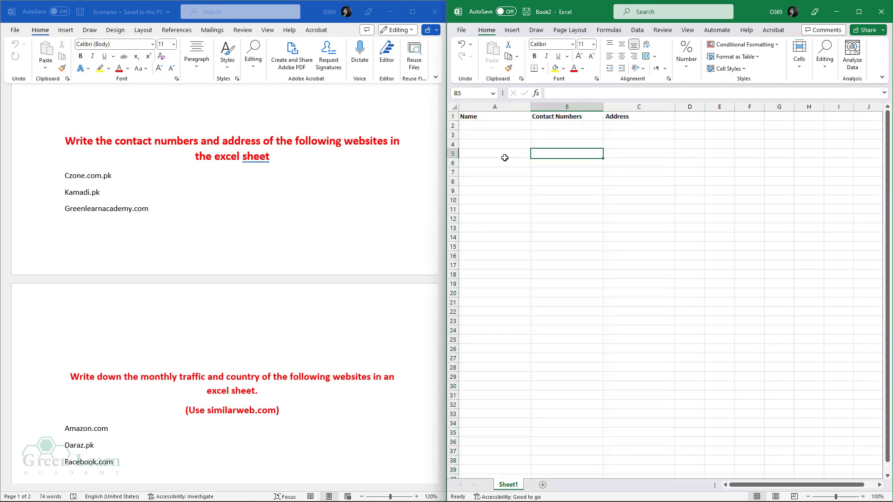
left_click(495, 129)
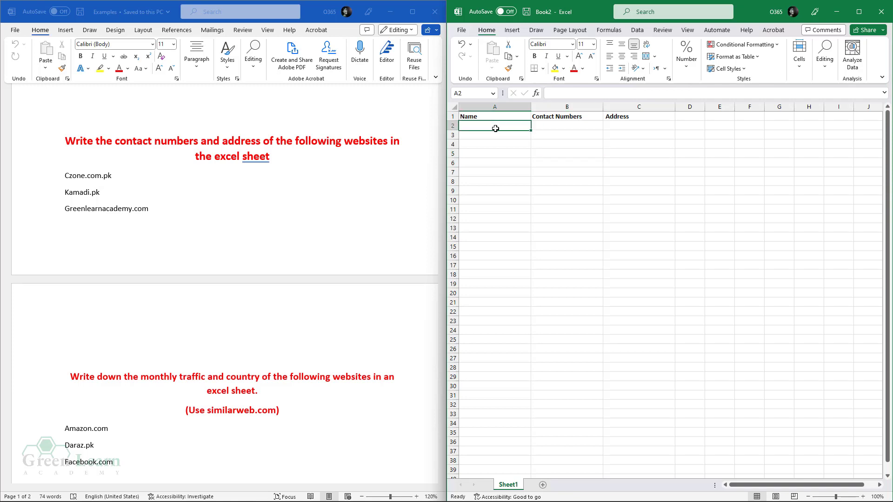
- Copy Czone.com.pk from the Word list and paste it into Excel cell A2
left_click(98, 181)
double_click(98, 180)
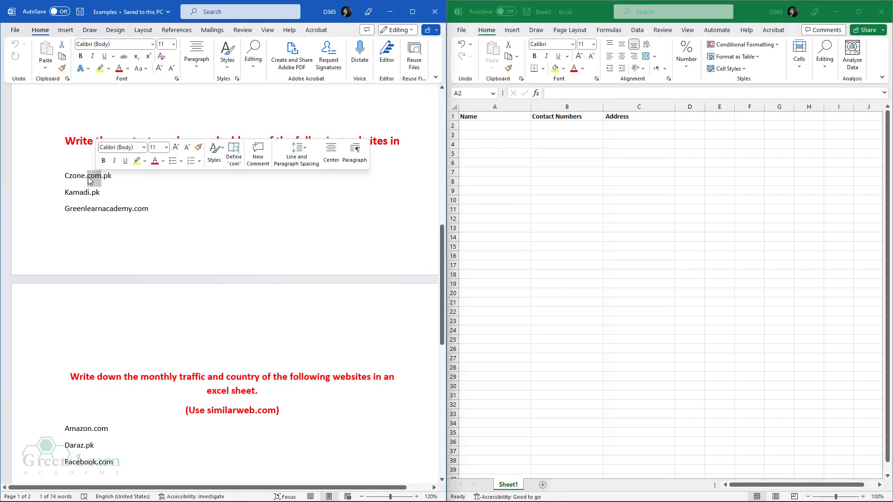
right_click(93, 181)
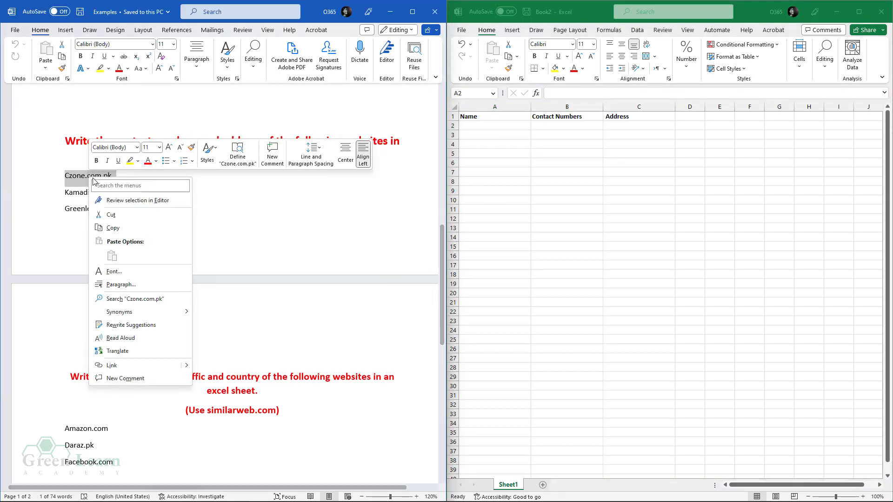
left_click(111, 228)
left_click(485, 125)
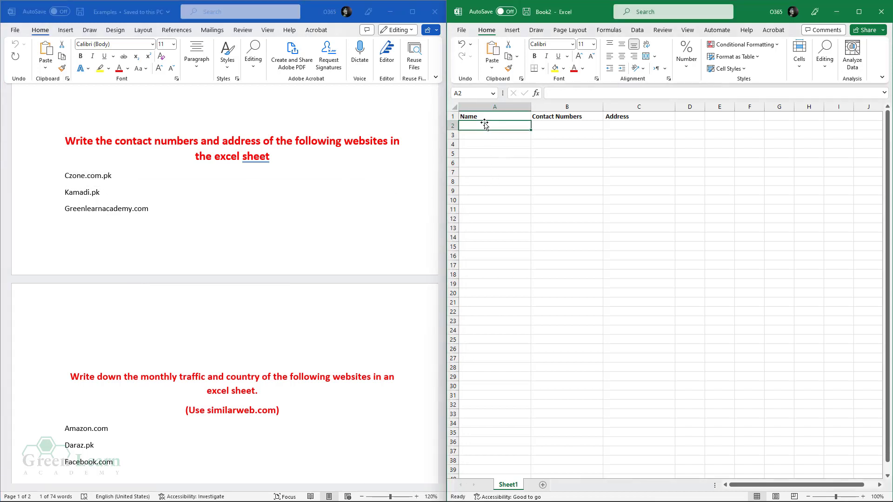
key("ctrl+v")
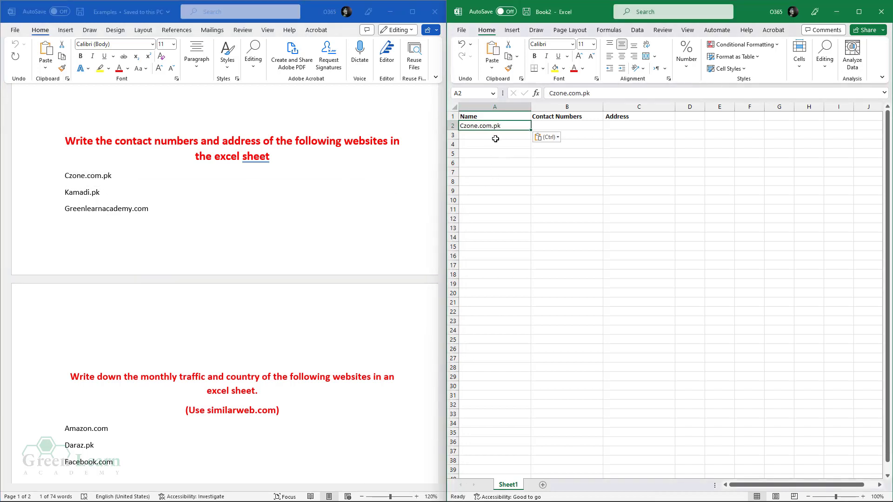
key("Return")
left_click(538, 125)
left_click(508, 127)
left_click(552, 125)
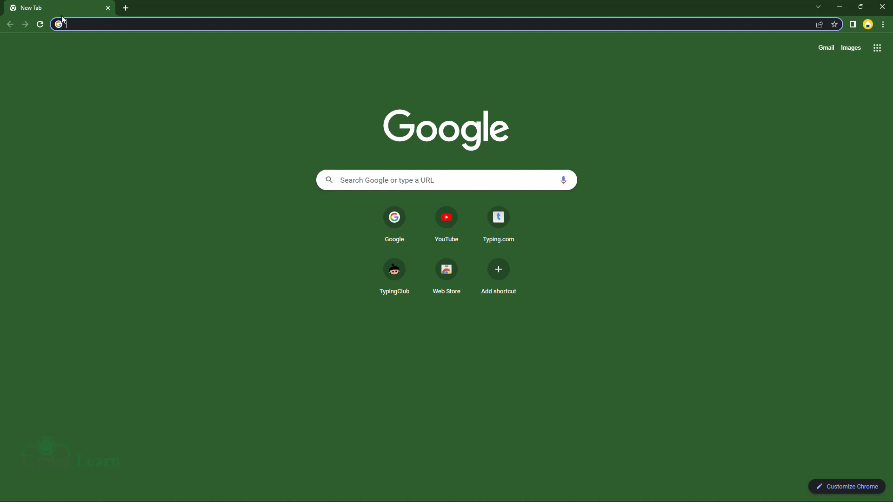
- Load Czone.com.pk in Chrome and scroll down to the footer's contact details
left_click(86, 23)
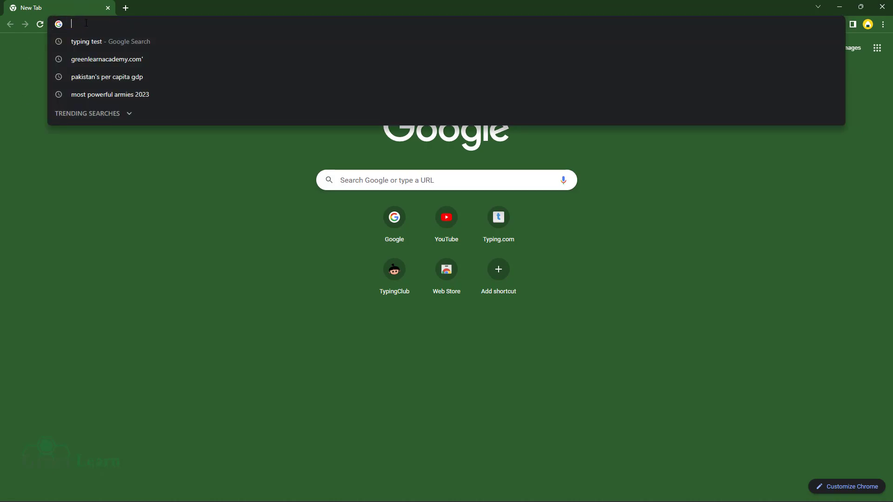
type("Czone.com.pk")
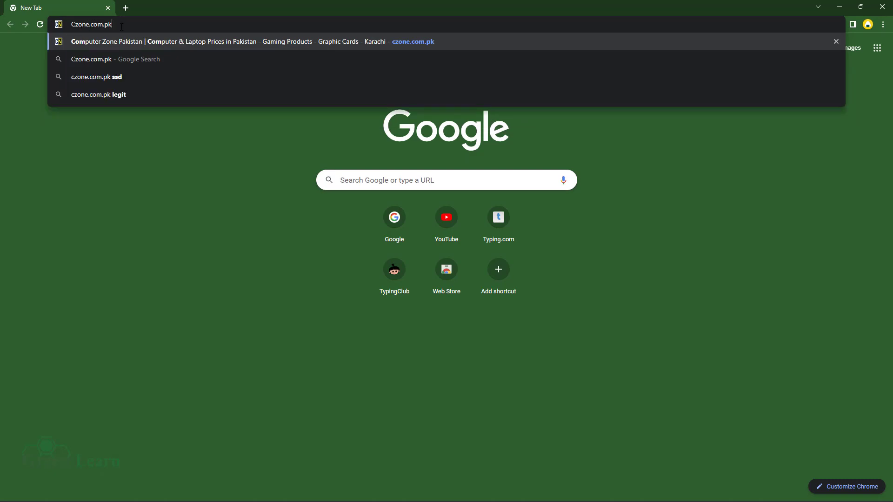
key("Return")
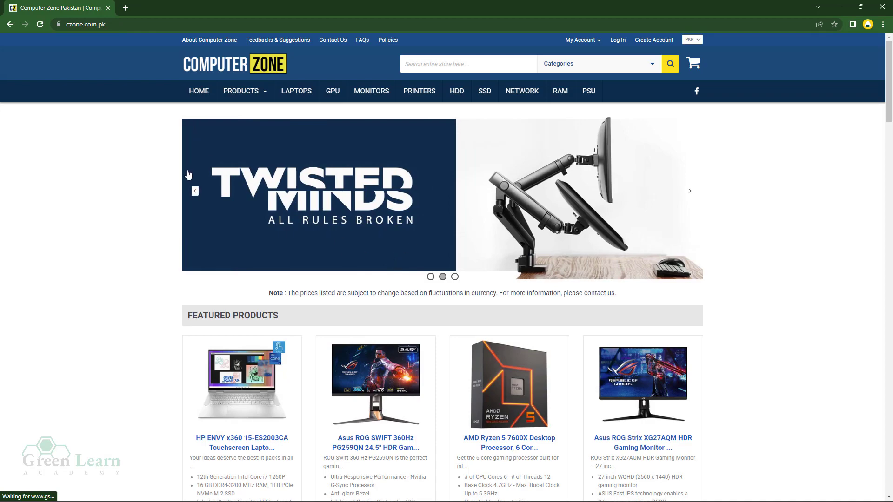
scroll(242, 283, "down", 14)
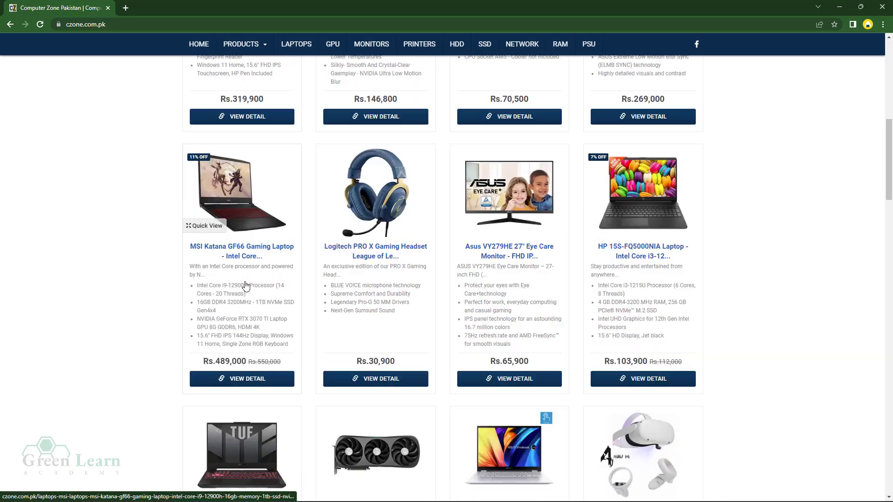
scroll(341, 356, "down", 20)
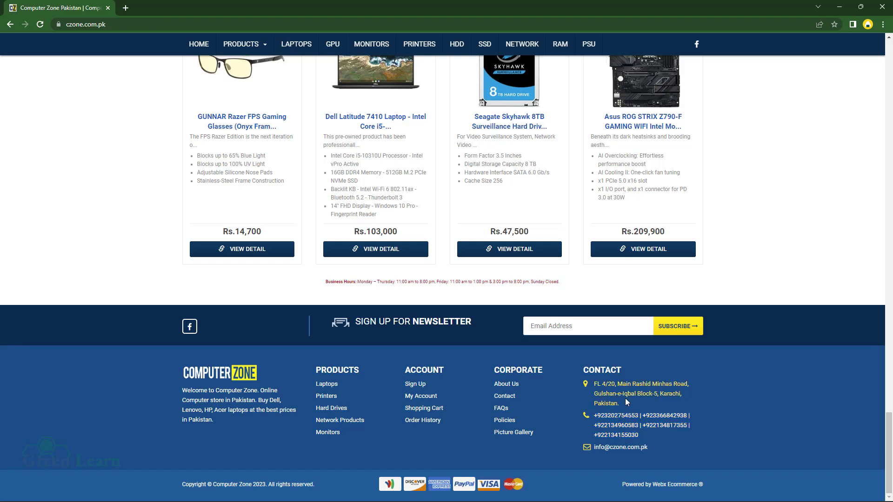
- Copy the store's postal address from the czone.com.pk footer into Book2 cell C2
left_click(764, 367)
left_click_drag(621, 411, 605, 388)
right_click(605, 388)
left_click(630, 396)
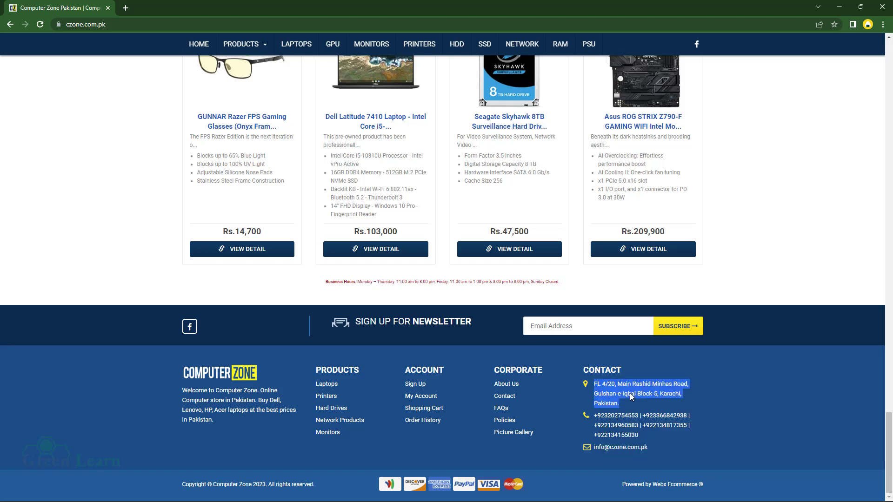
mouse_move(274, 498)
mouse_move(310, 491)
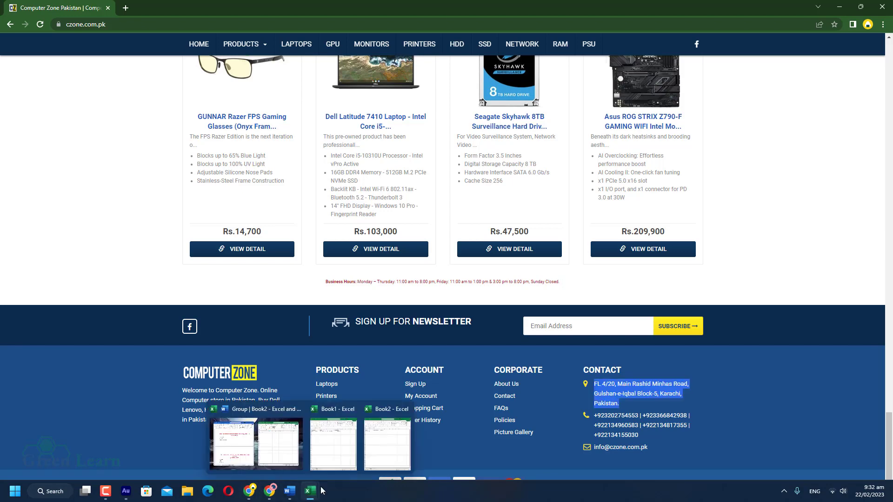
mouse_move(333, 448)
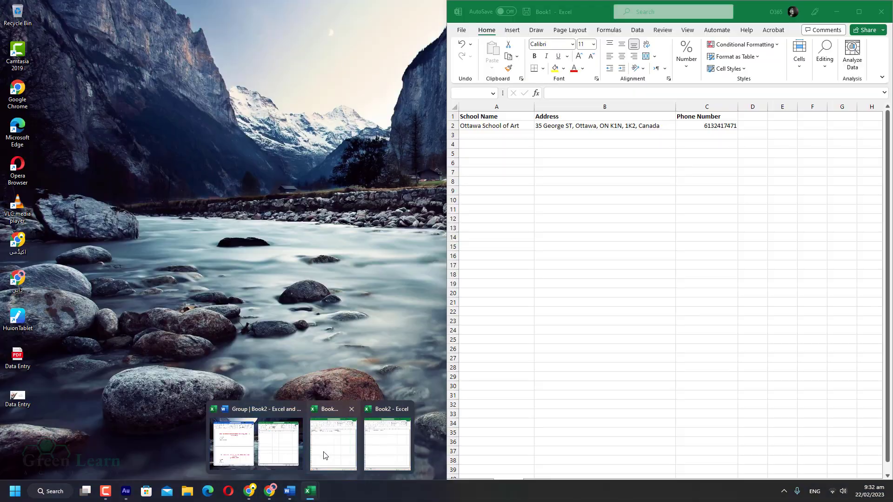
left_click(387, 444)
left_click(629, 124)
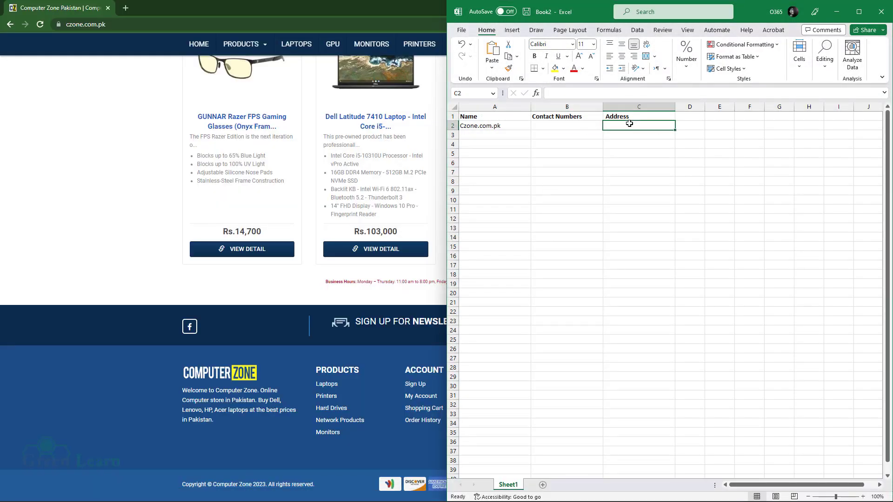
key("ctrl+v")
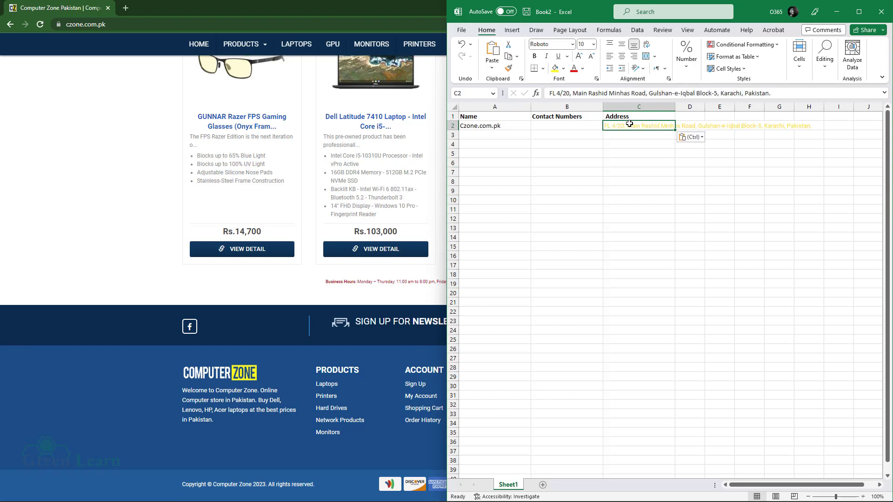
left_click(561, 124)
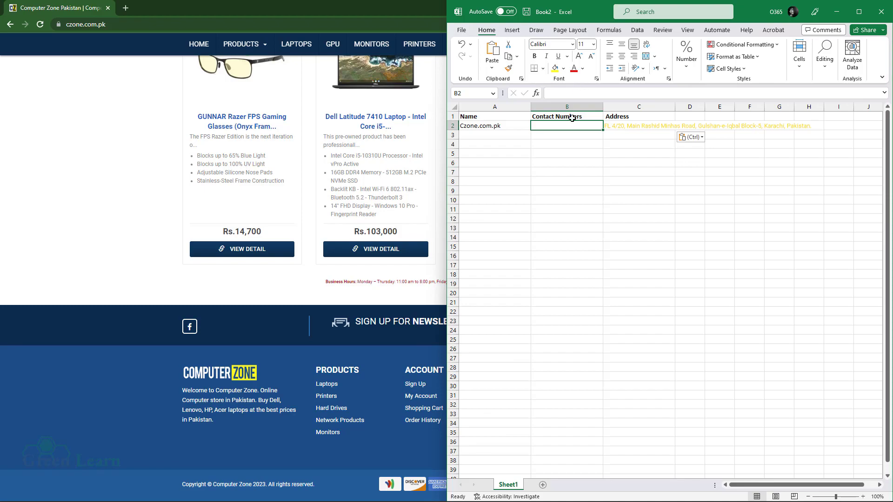
- Copy the five footer phone numbers from czone.com.pk and paste them into Book2
mouse_move(320, 497)
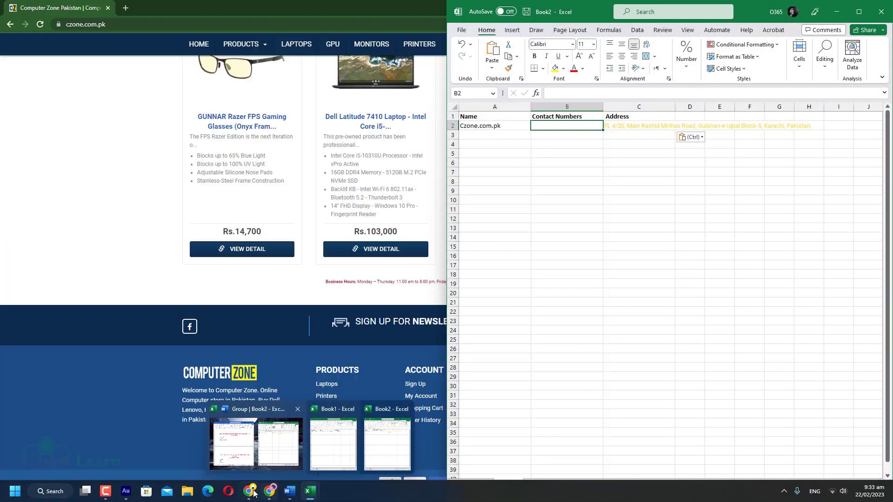
left_click(253, 493)
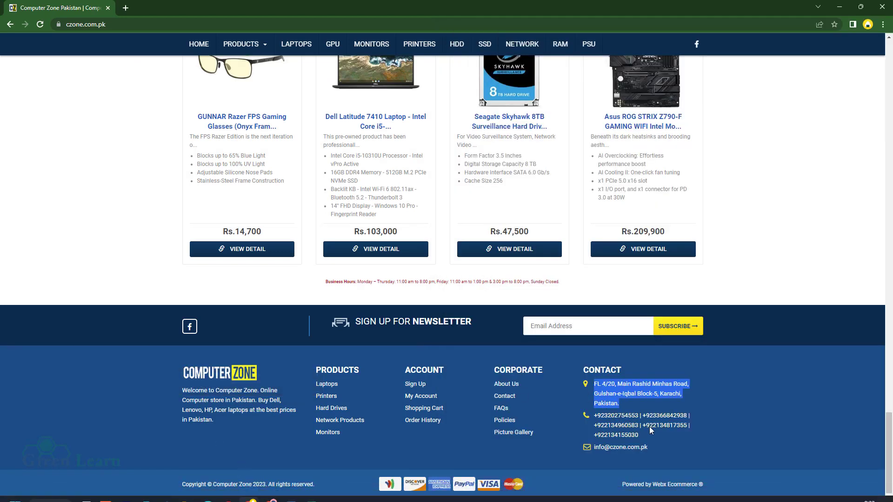
left_click_drag(637, 437, 588, 422)
right_click(617, 426)
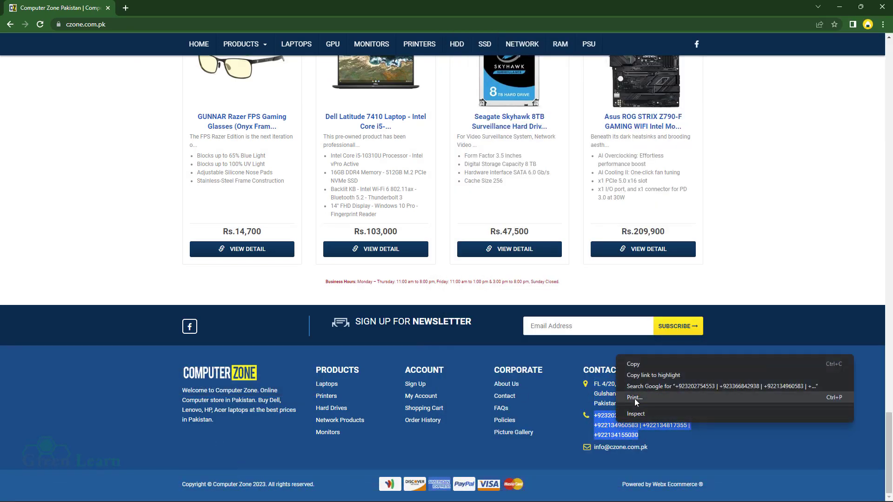
left_click(637, 364)
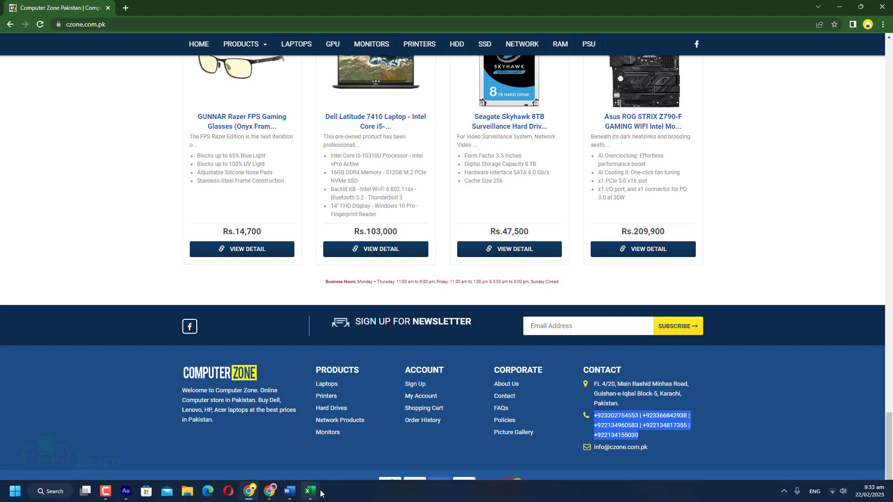
mouse_move(319, 493)
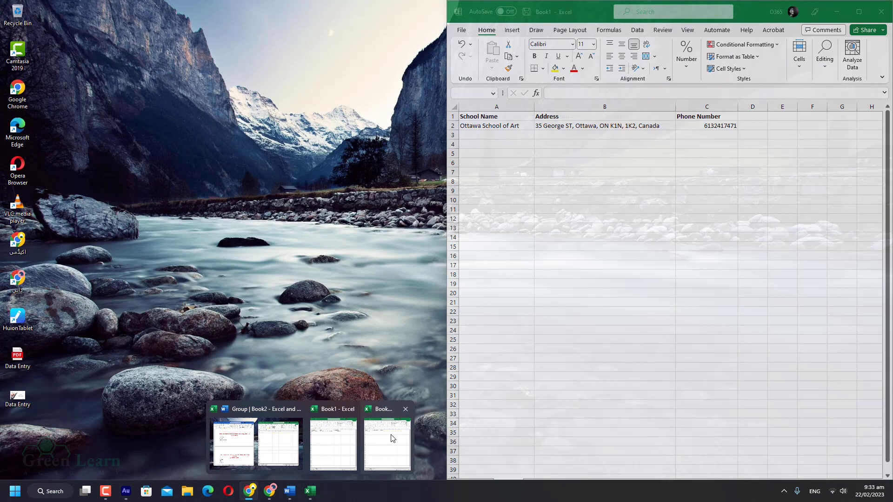
left_click(397, 433)
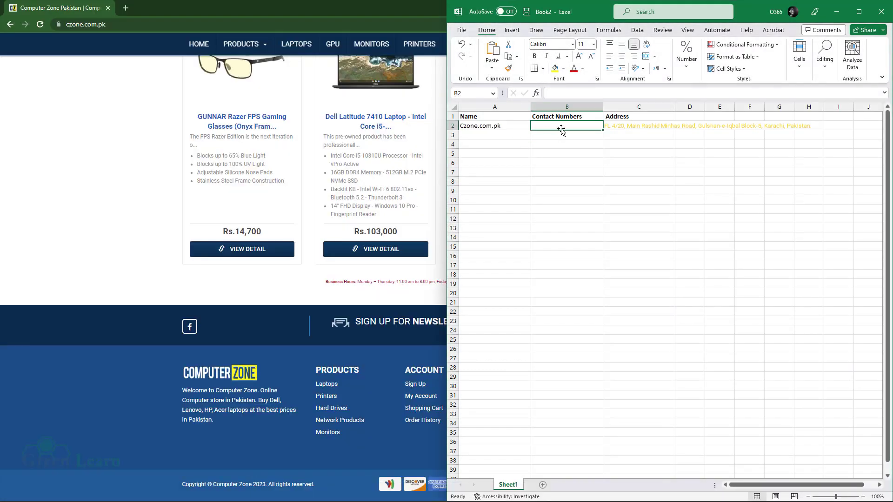
key("ctrl+v")
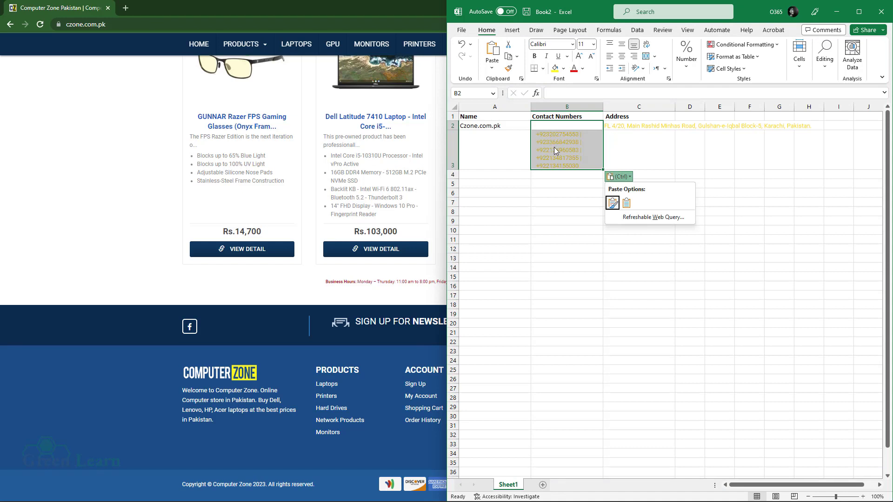
left_click(567, 135)
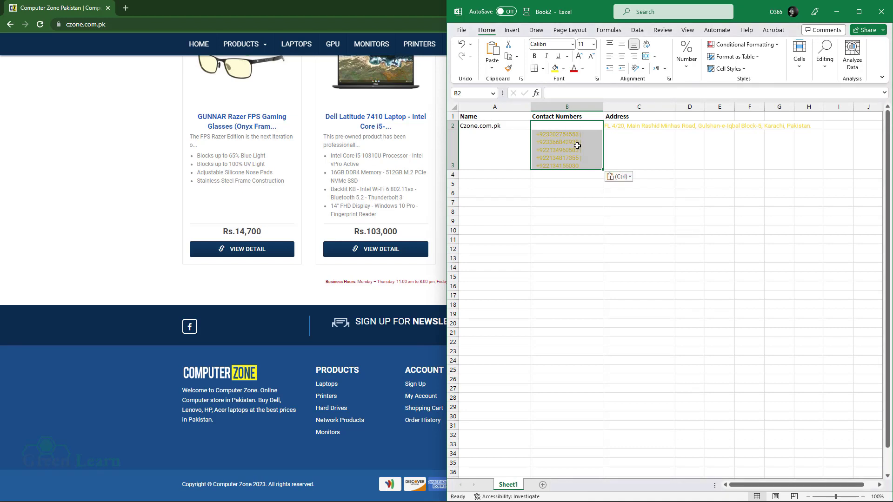
- Paste the copied phone numbers into cell B3
key("Escape")
left_click(626, 149)
left_click(592, 146)
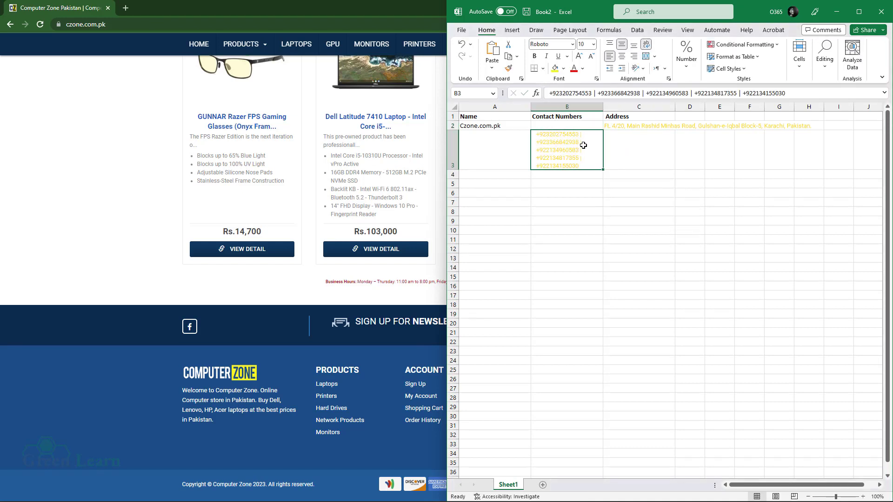
key("ctrl+v")
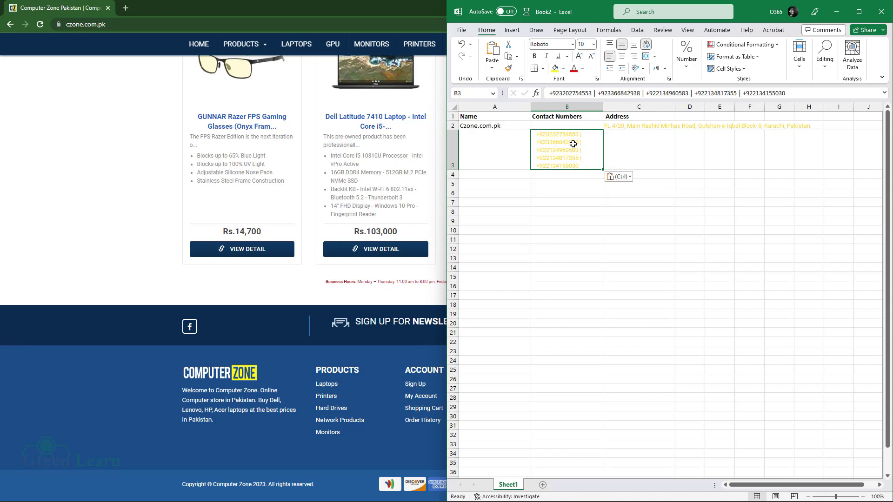
- Remove the +92 prefixes and | separators, leaving the five numbers comma-separated
left_click(559, 93)
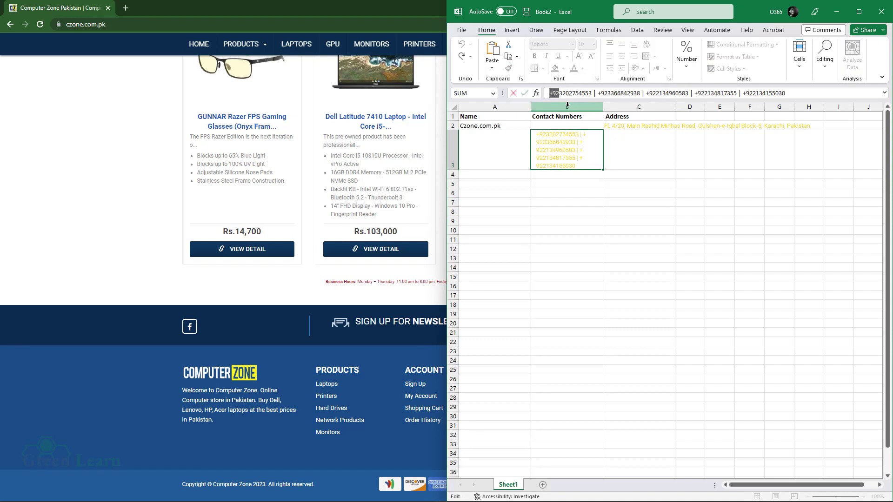
key("BackSpace")
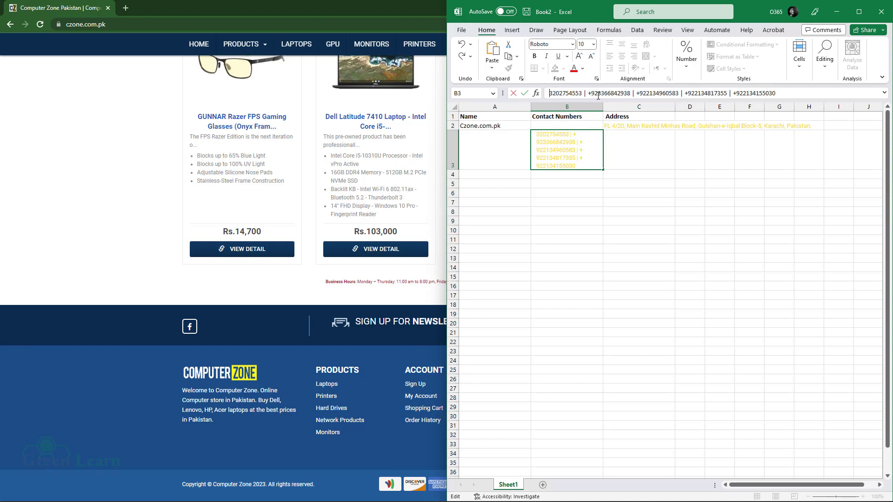
left_click_drag(598, 95, 581, 95)
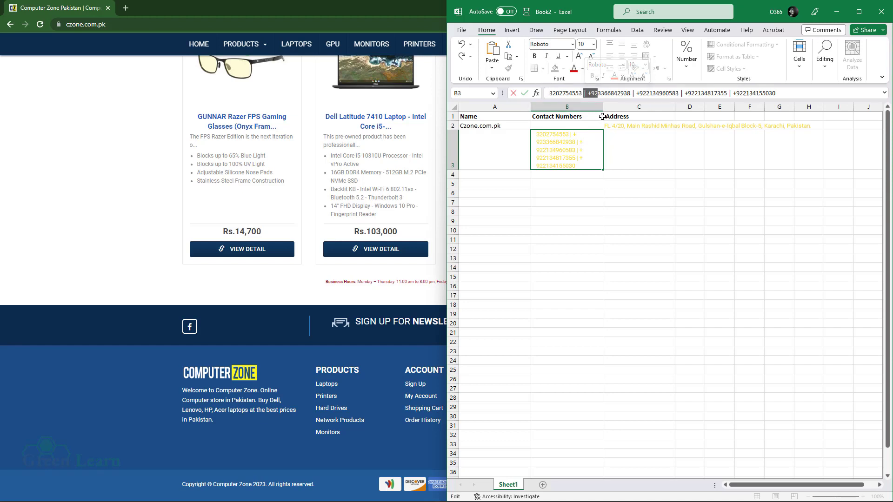
key("BackSpace")
type(",")
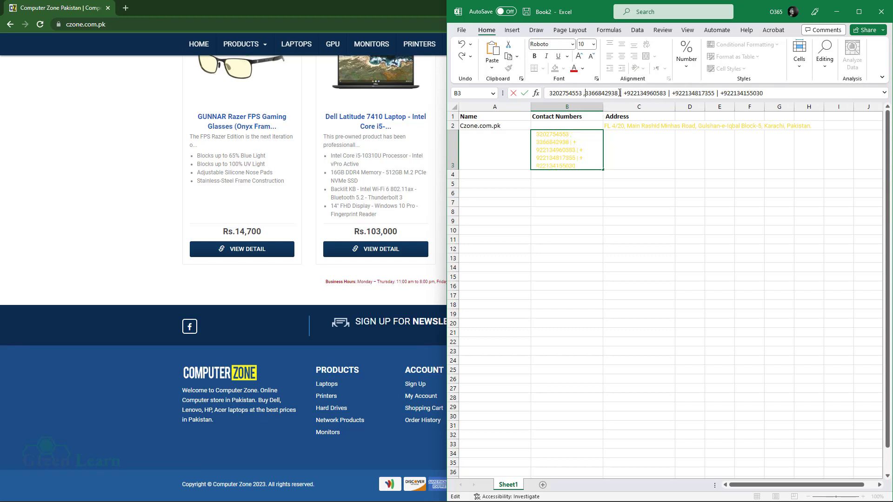
left_click_drag(620, 93, 625, 93)
key("shift+Right")
type(",")
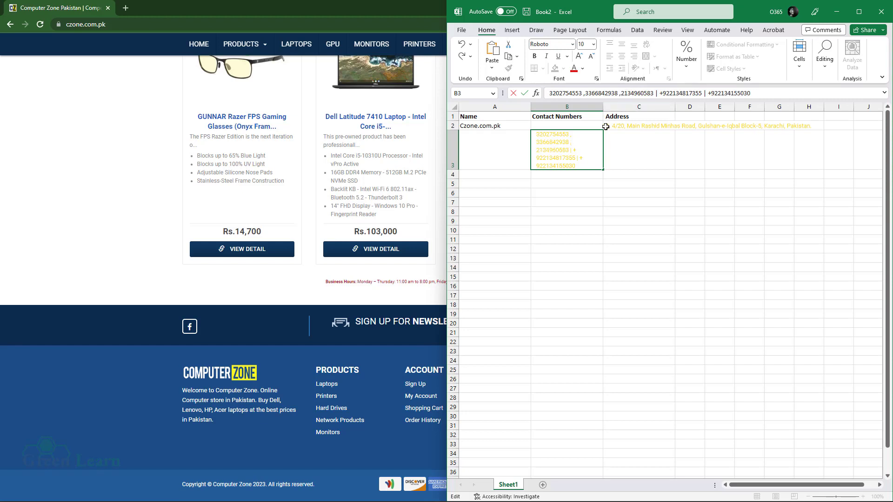
type(",")
key("shift+Right")
key("shift+Right")
key("shift+Right")
key("shift+Right")
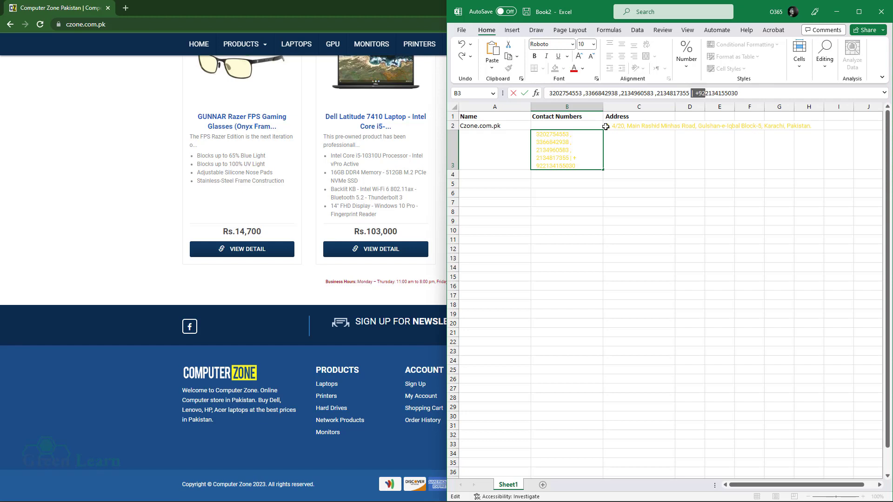
type(",")
left_click(623, 221)
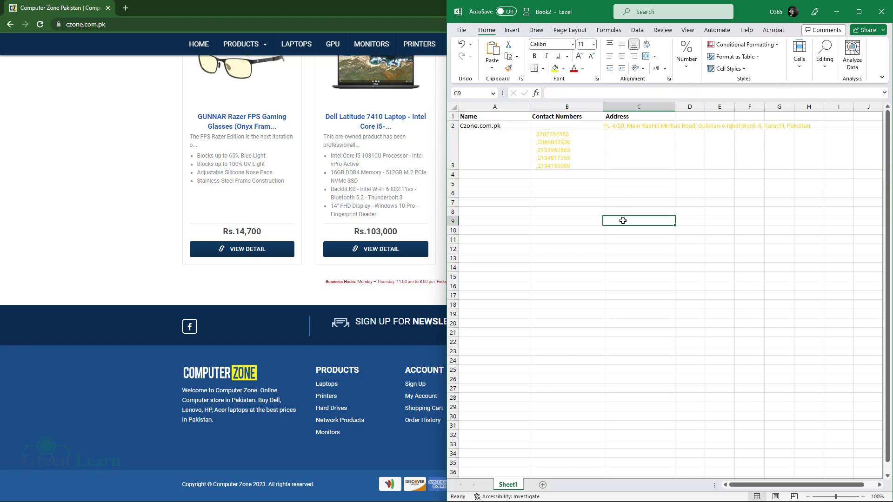
- Move the edited phone numbers from B3 up into cell B2 beside Czone.com.pk
left_click(560, 149)
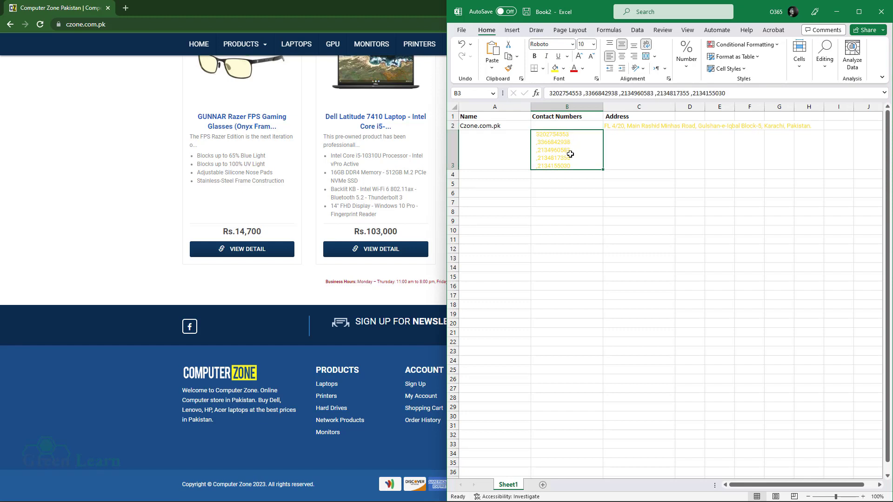
left_click(607, 231)
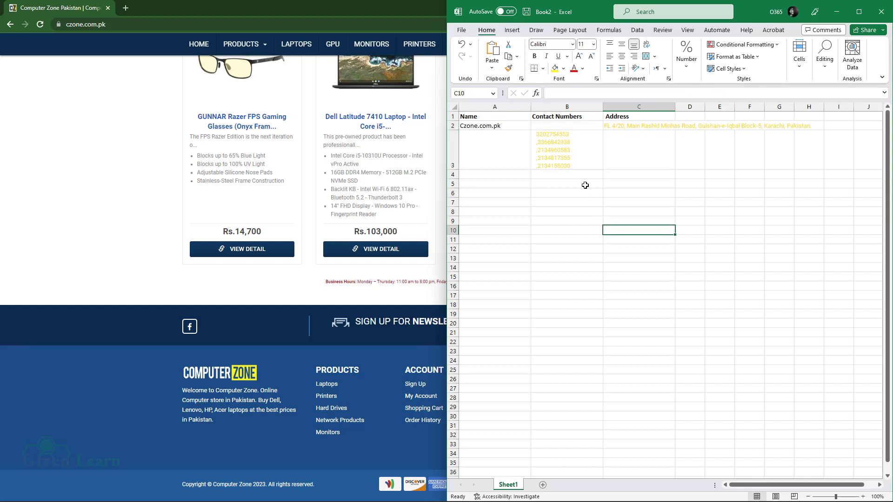
left_click(569, 148)
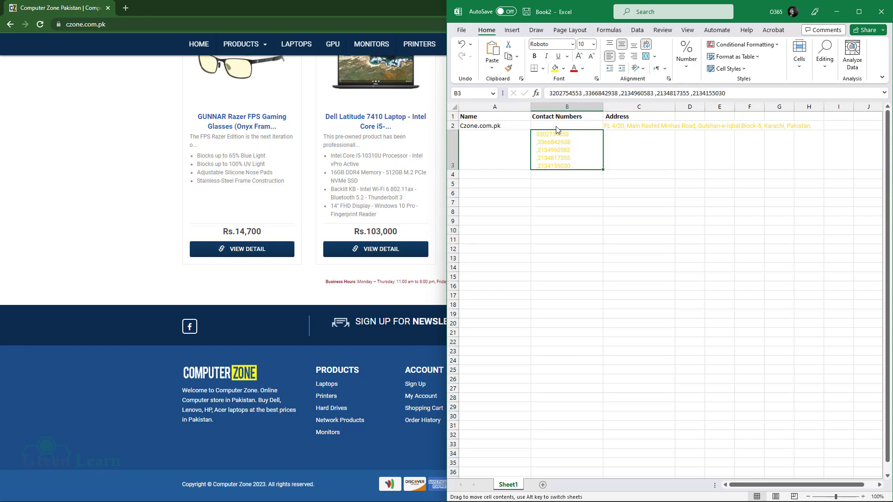
left_click_drag(556, 130, 557, 121)
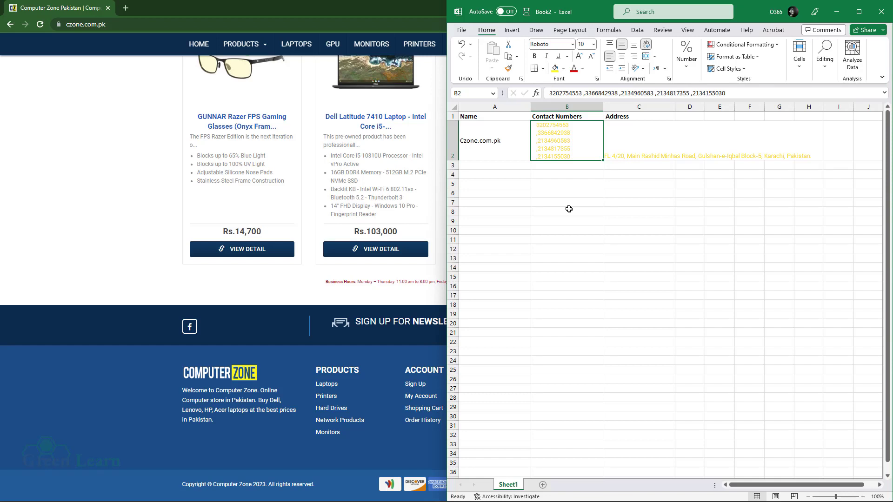
- Check the Czone.com.pk name, contact numbers and address in A2, B2 and C2
left_click(568, 208)
left_click(512, 131)
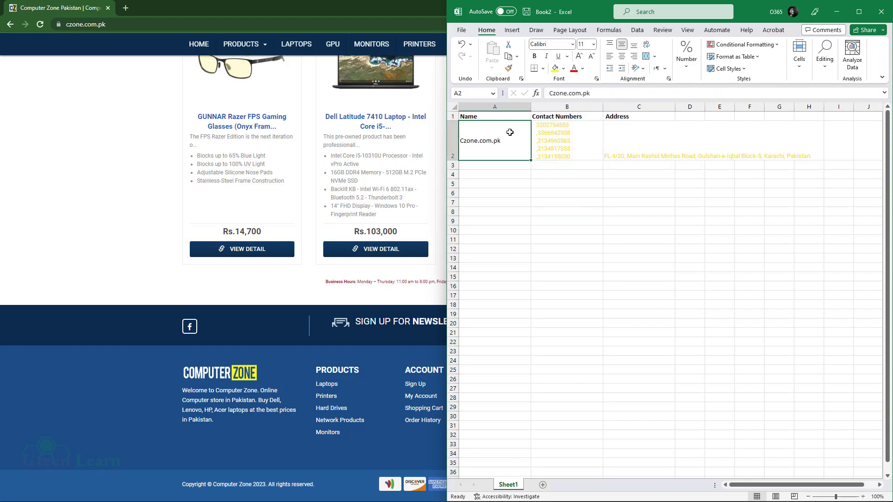
left_click(564, 143)
left_click(604, 149)
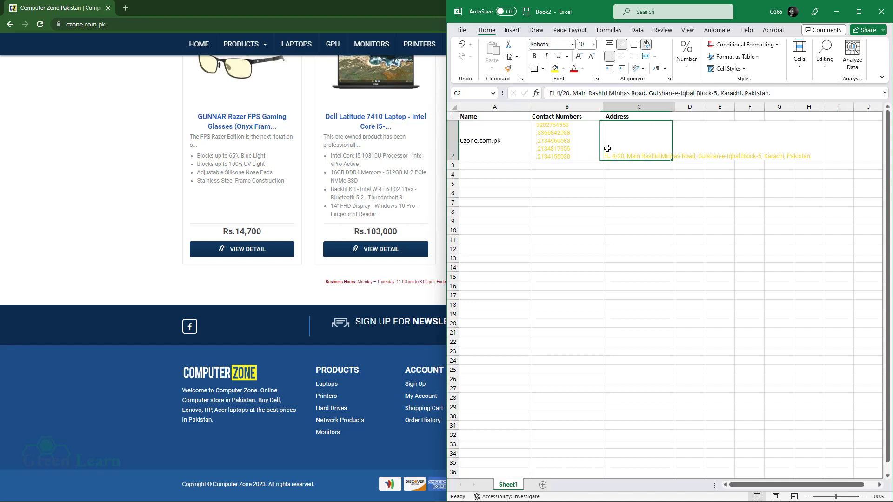
left_click(552, 153)
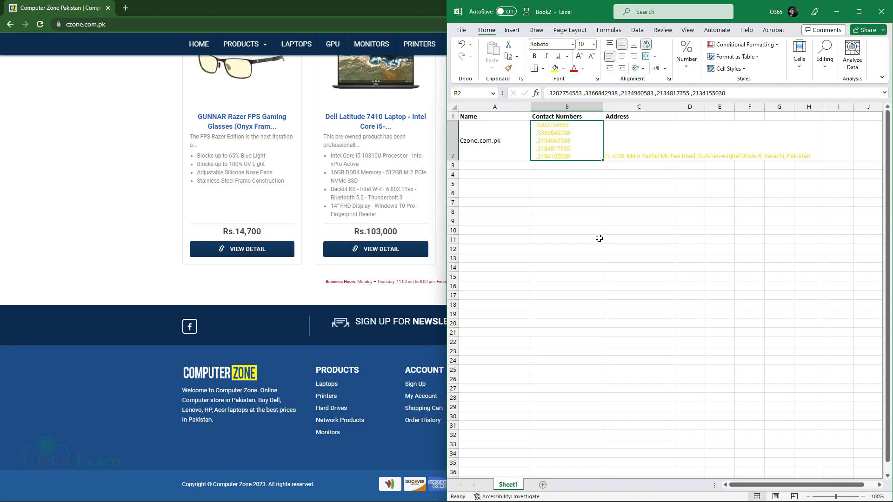
- Change the font colour of B2:C2 to black
left_click(644, 140, "shift")
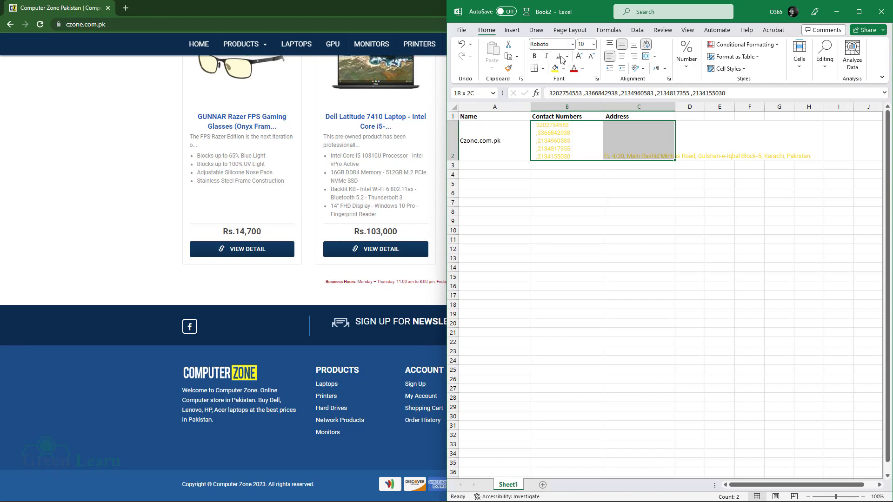
left_click(583, 68)
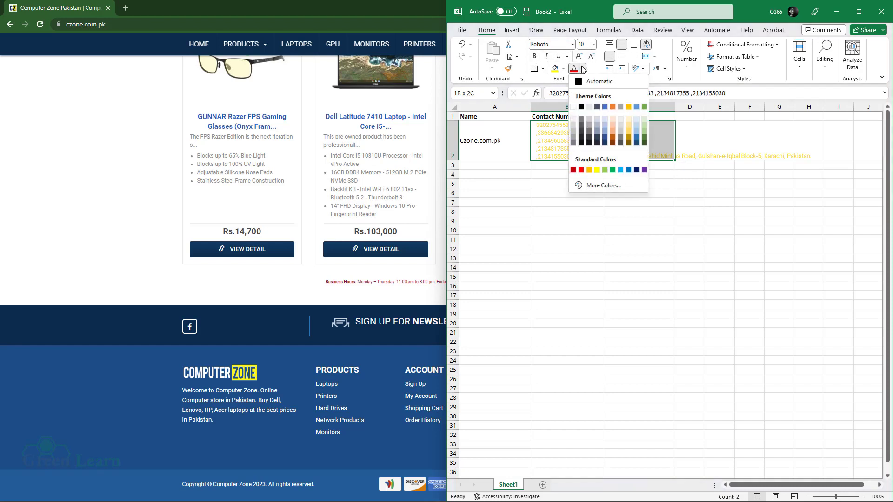
left_click(581, 108)
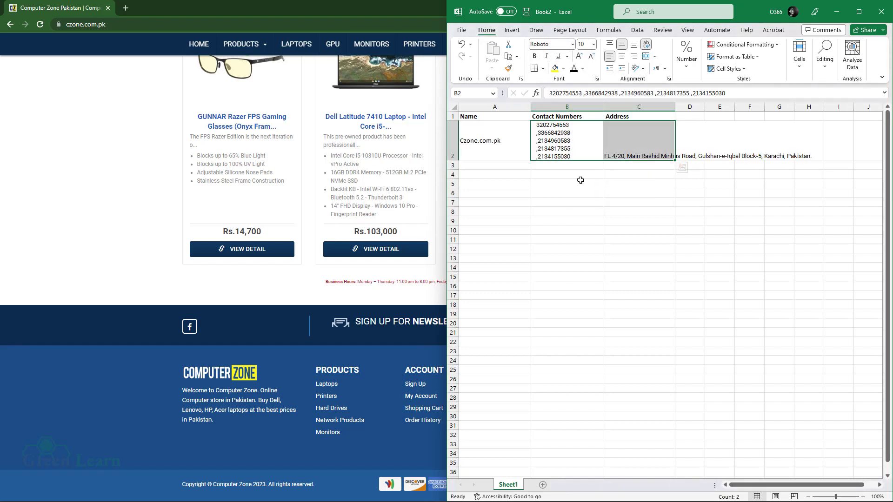
left_click(582, 200)
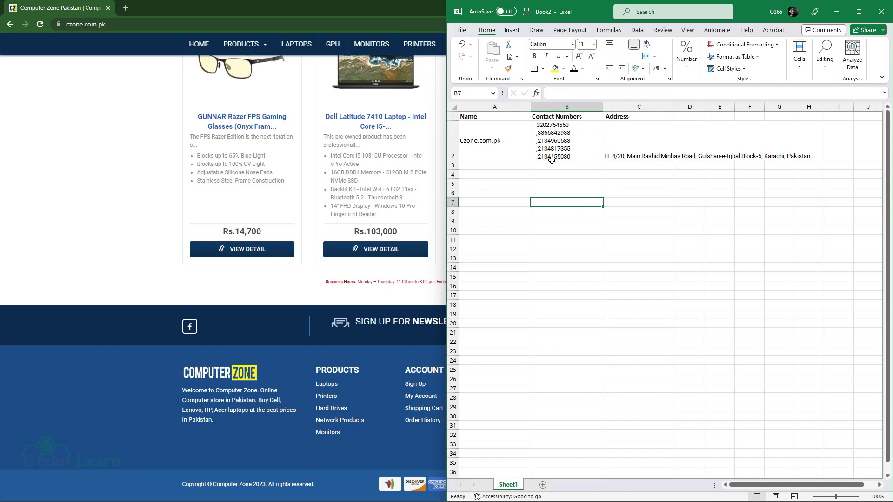
- Edit cell B2 so each of the five contact numbers sits on its own line
left_click(553, 134)
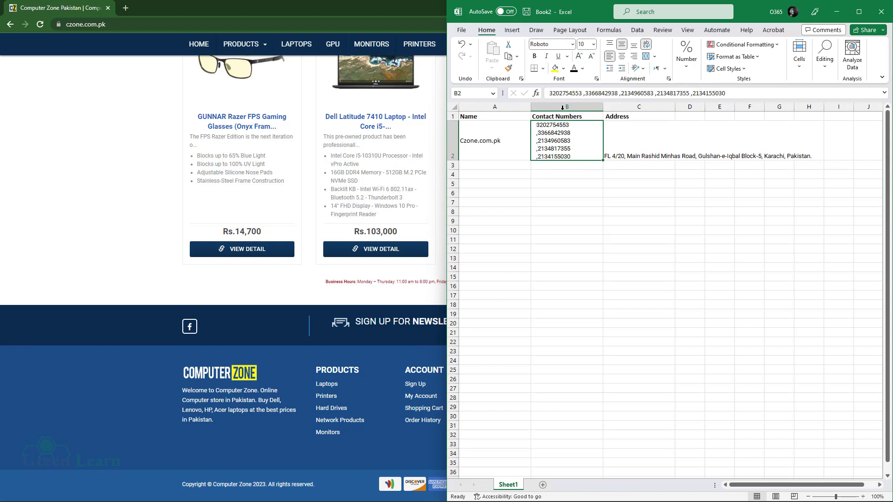
left_click(583, 93)
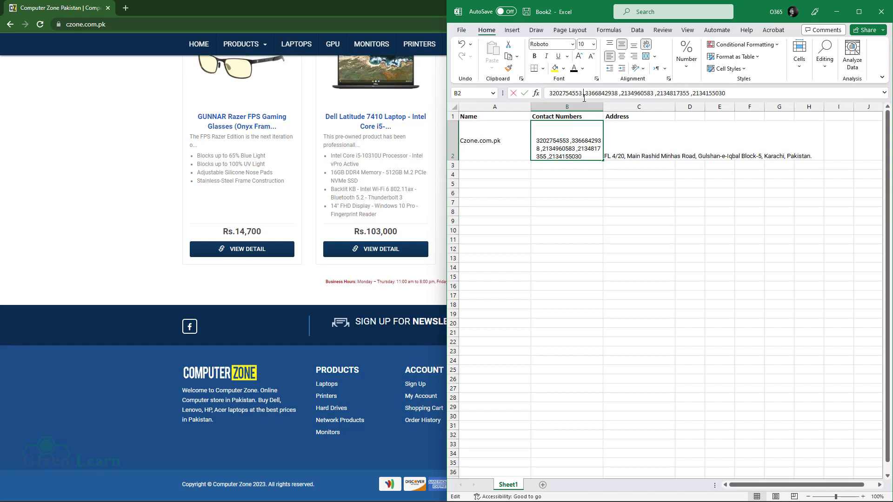
left_click(599, 211)
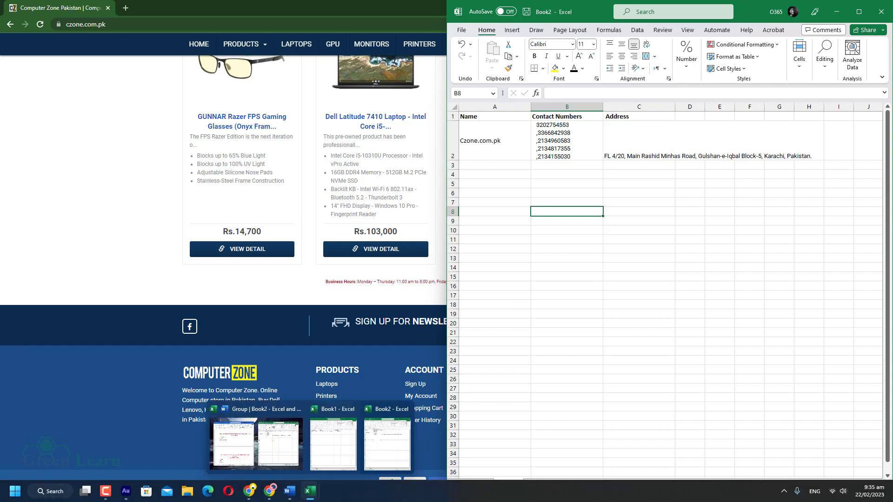
- Copy Kamadi.pk from the Word task list and return to Chrome's address bar
mouse_move(292, 496)
left_click(340, 443)
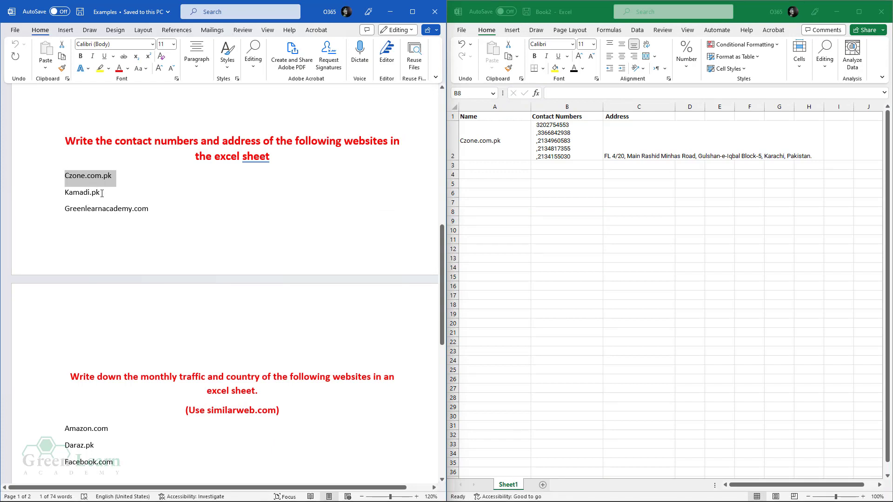
left_click_drag(70, 194, 103, 193)
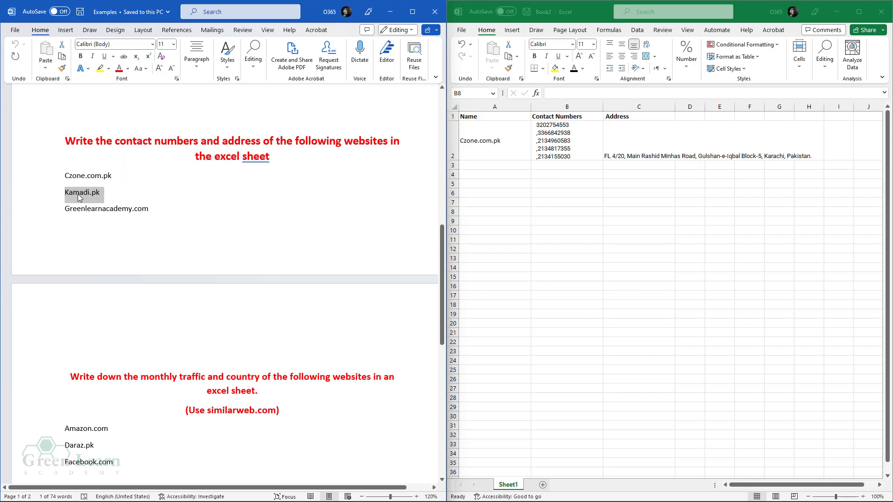
right_click(79, 195)
left_click(101, 245)
left_click(249, 491)
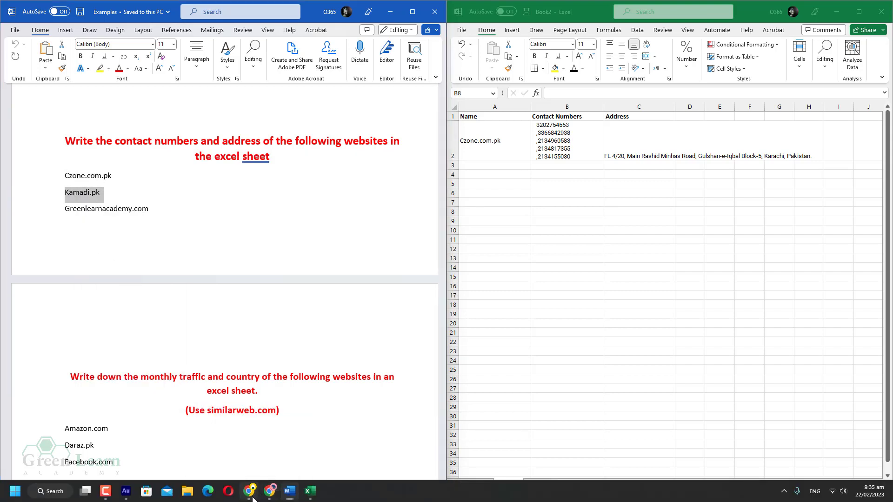
left_click(110, 25)
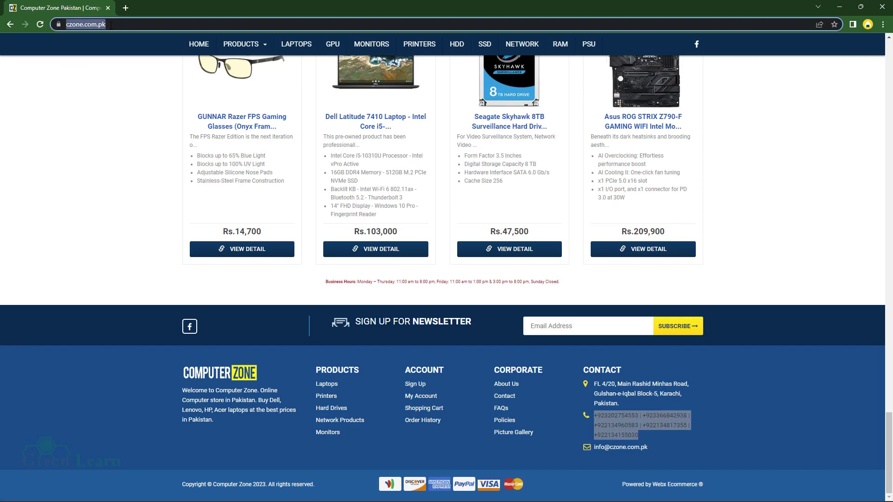
- Load the kamadi.pk website and scroll down to its footer
key("ctrl+v")
key("Return")
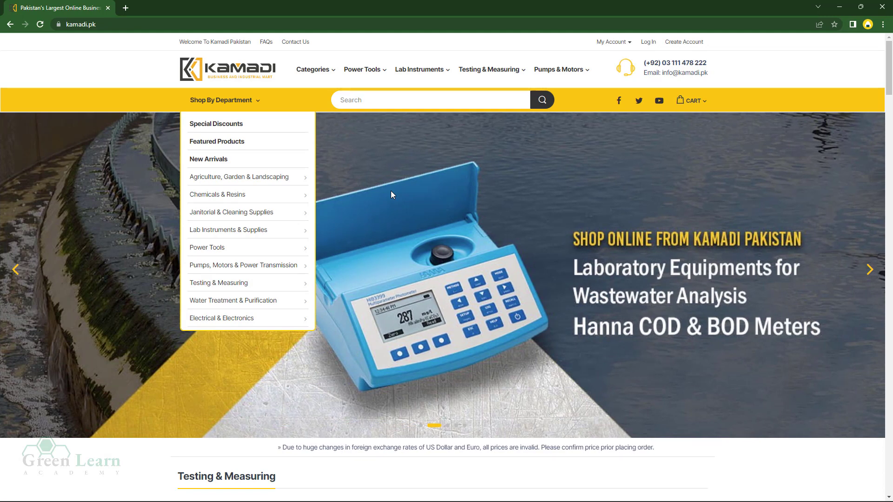
mouse_move(251, 186)
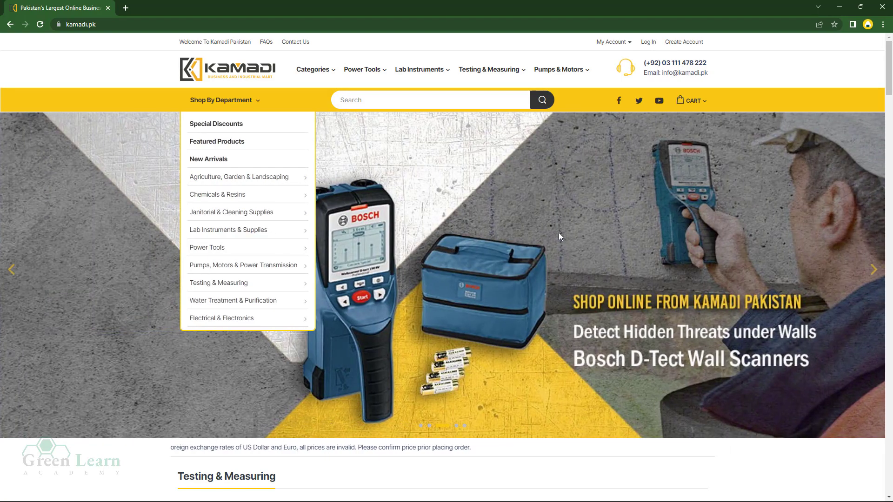
scroll(518, 282, "down", 10)
scroll(518, 282, "down", 15)
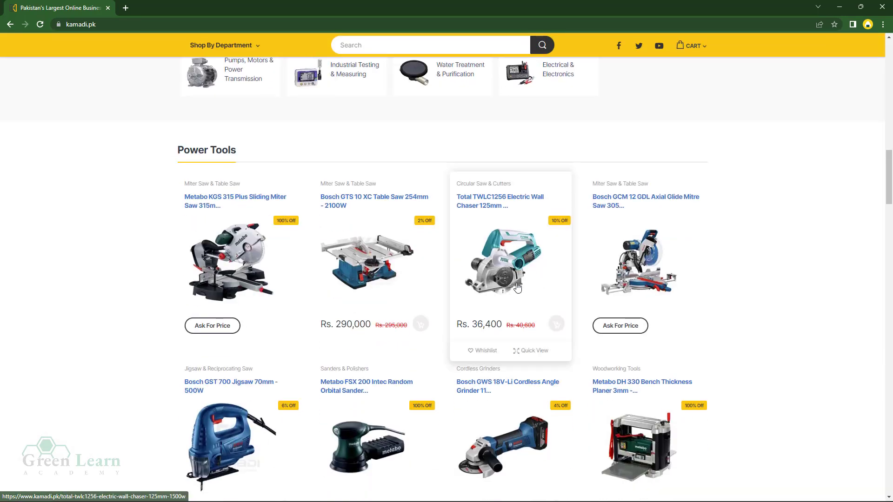
scroll(517, 294, "down", 15)
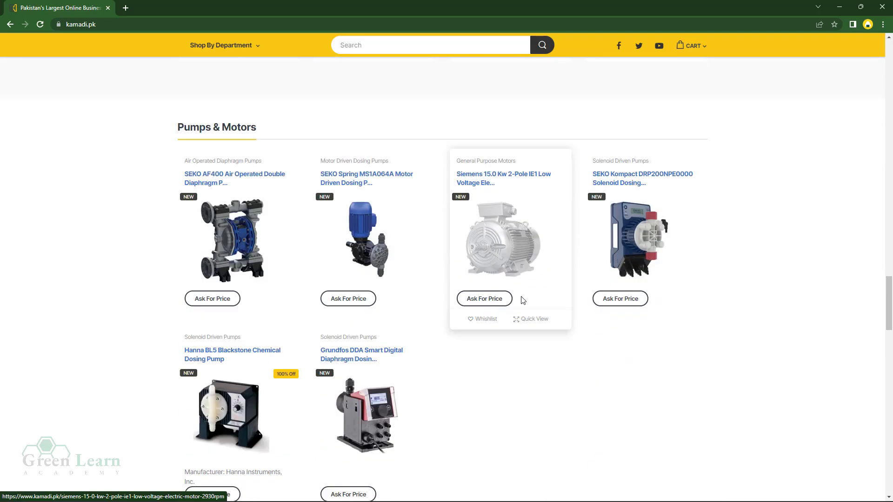
scroll(529, 377, "down", 10)
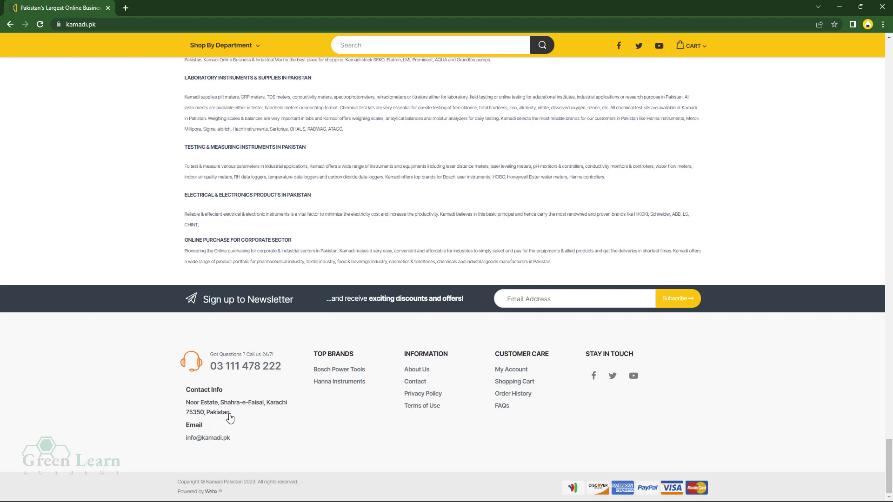
- Copy the store's postal address from the kamadi.pk footer
left_click_drag(230, 413, 187, 408)
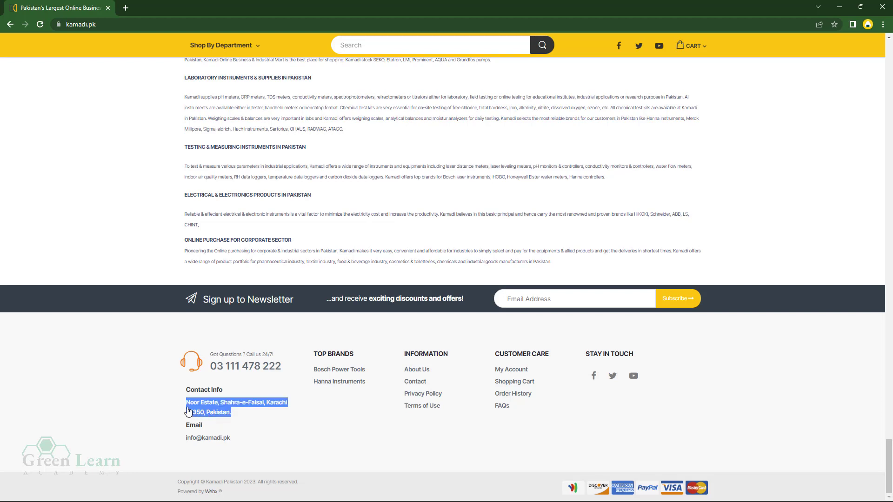
right_click(221, 409)
left_click(223, 416)
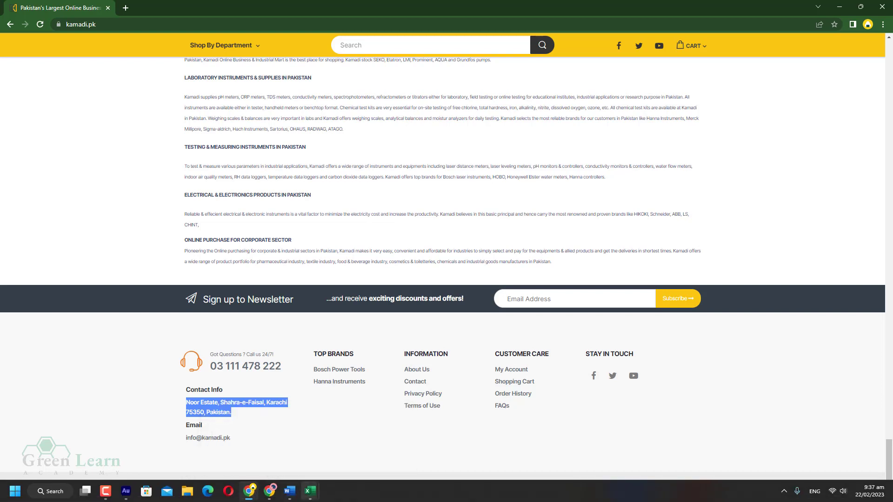
- Paste the Kamadi store address into cell C3
mouse_move(314, 497)
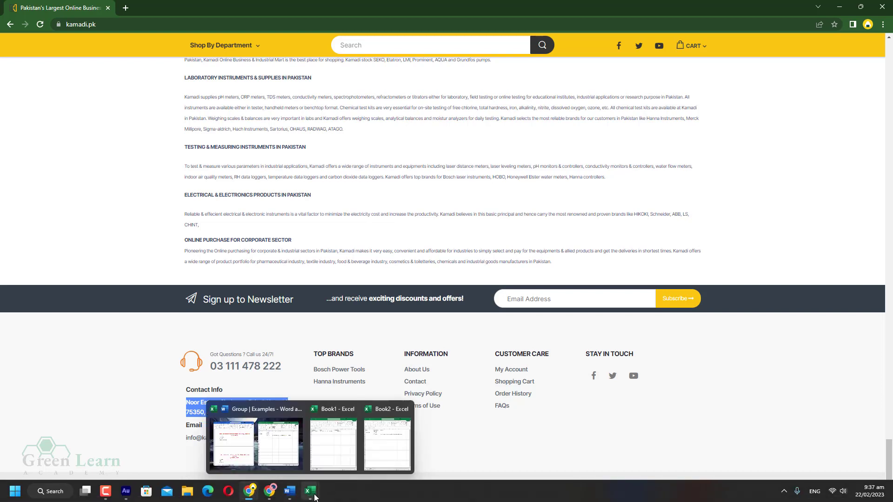
left_click(276, 454)
left_click(485, 168)
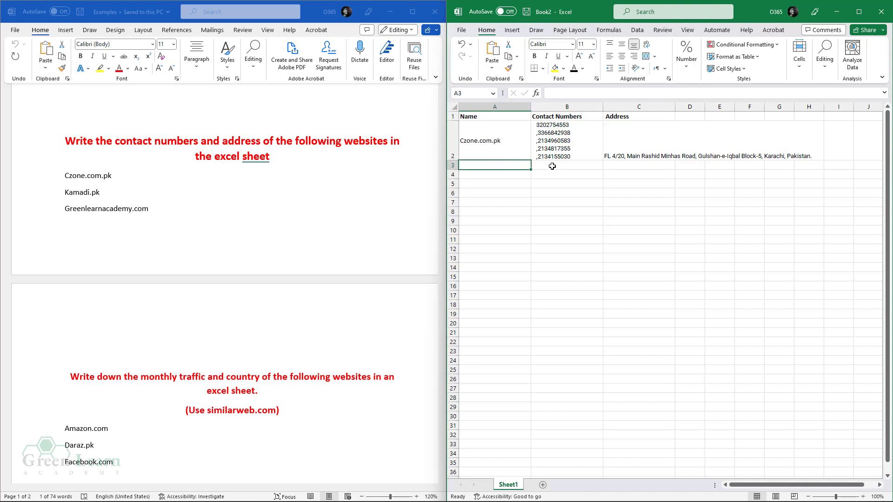
left_click(552, 166)
left_click(640, 164)
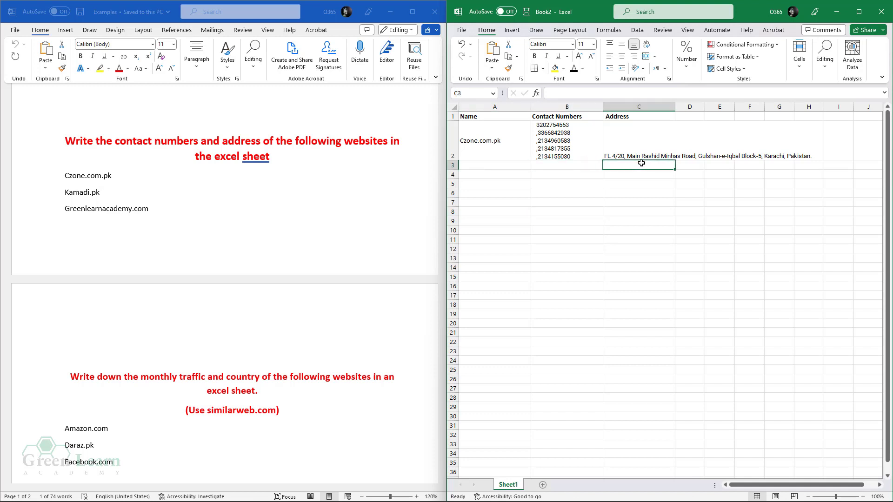
key("ctrl+v")
- Copy Kamadi.pk from the Word list and paste it into A3
left_click(515, 187)
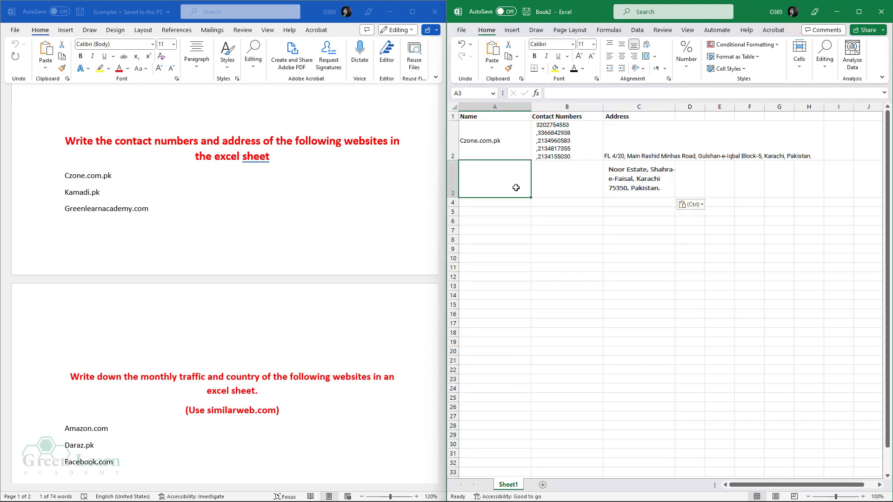
triple_click(80, 191)
right_click(81, 192)
left_click(112, 233)
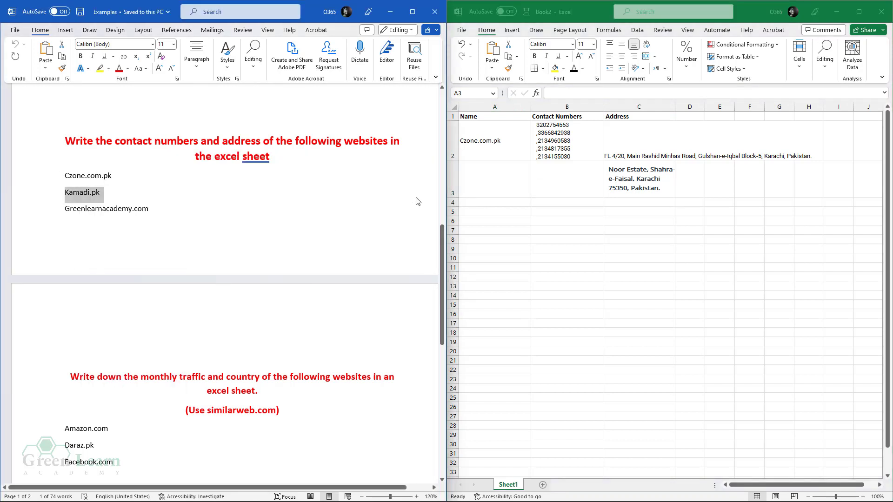
left_click(500, 176)
key("ctrl+v")
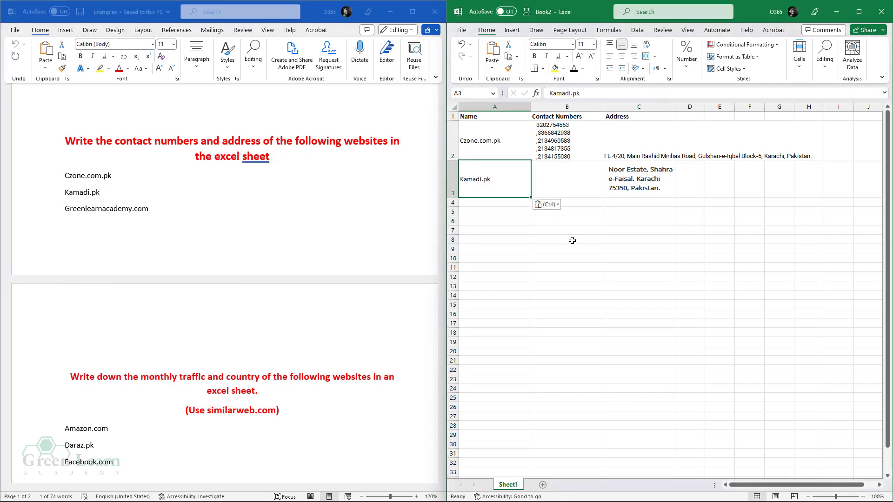
- Select B3 for the phone number and return to the kamadi.pk page
left_click(572, 240)
left_click(563, 187)
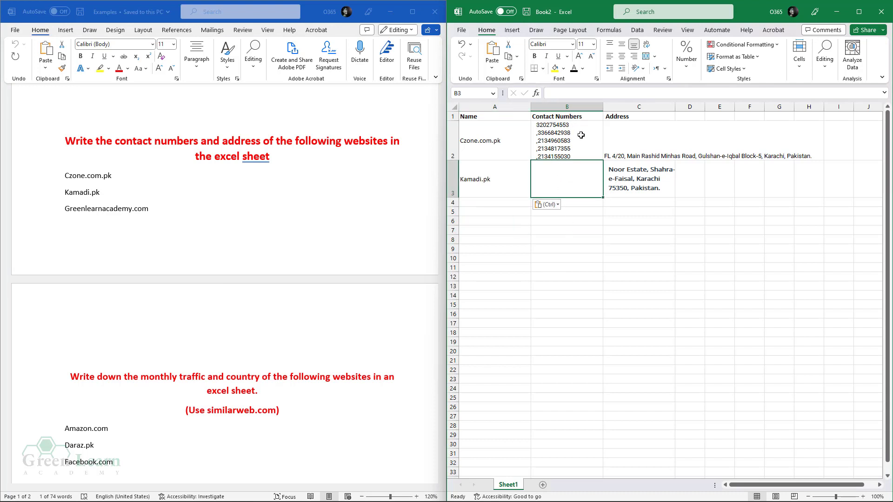
mouse_move(249, 491)
left_click(247, 456)
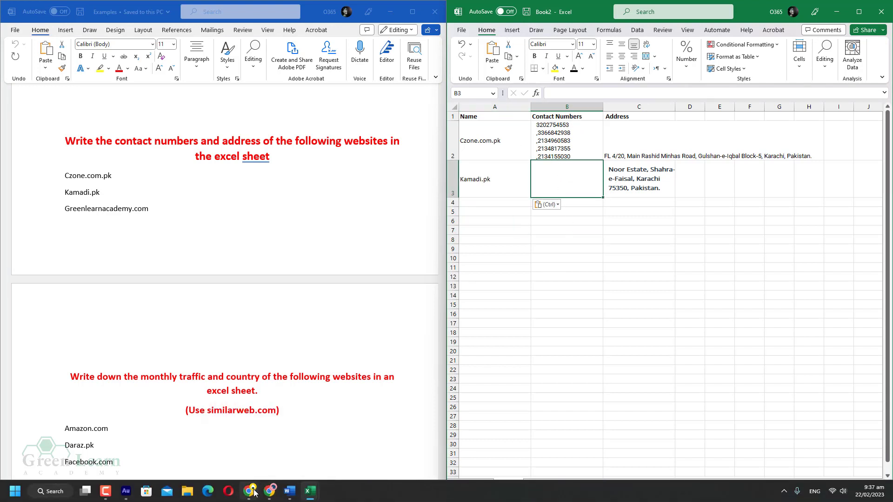
left_click(150, 426)
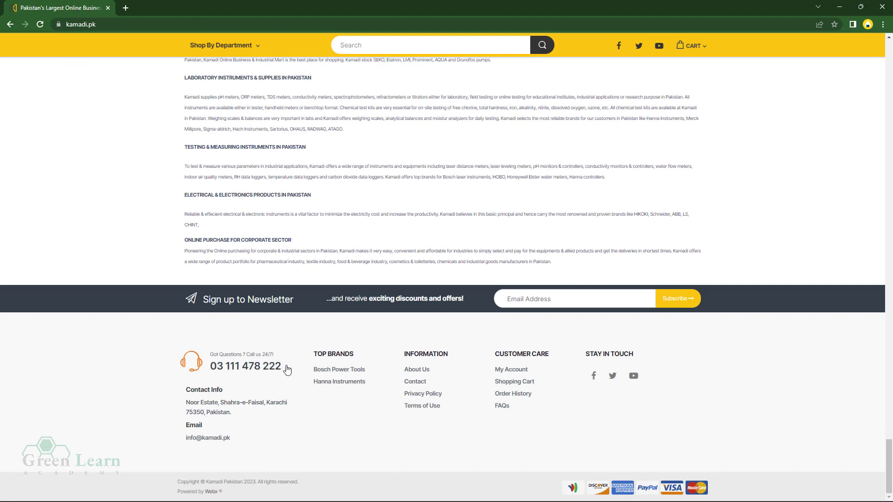
- Select and copy the contact phone number shown in the kamadi.pk footer
left_click_drag(287, 369, 234, 372)
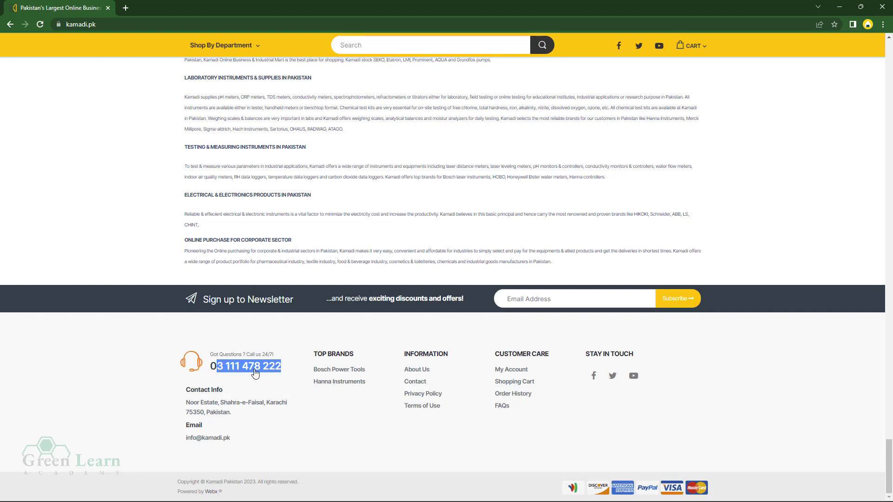
right_click(235, 370)
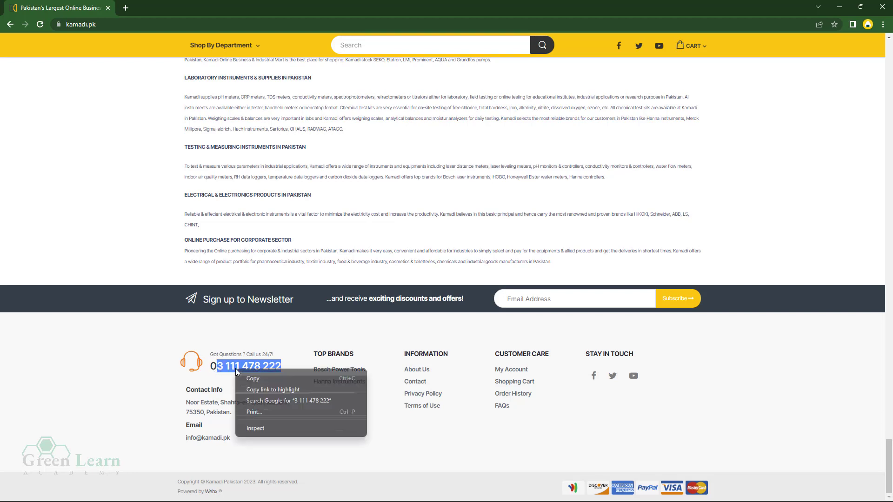
left_click(252, 379)
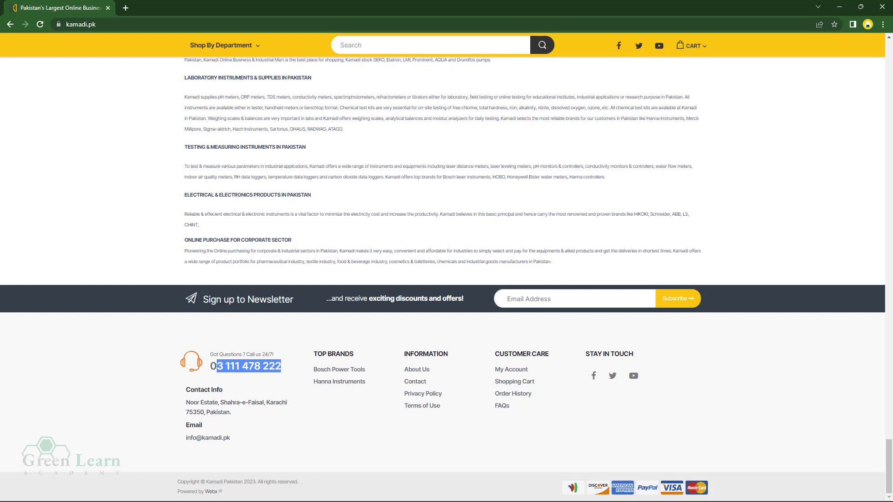
mouse_move(264, 487)
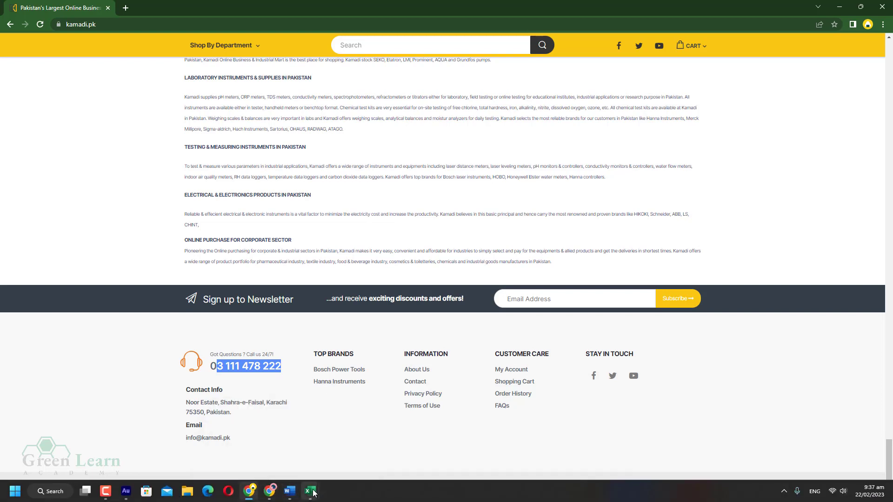
mouse_move(310, 491)
left_click(287, 441)
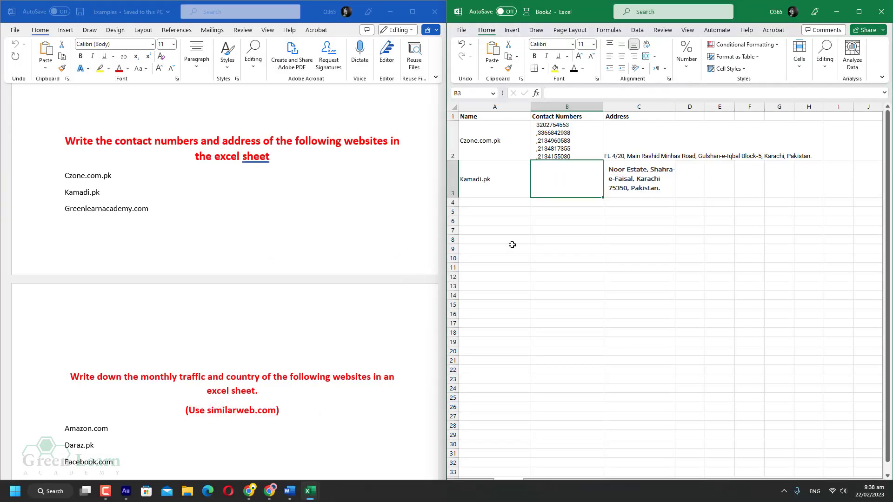
key("ctrl+v")
left_click(578, 261)
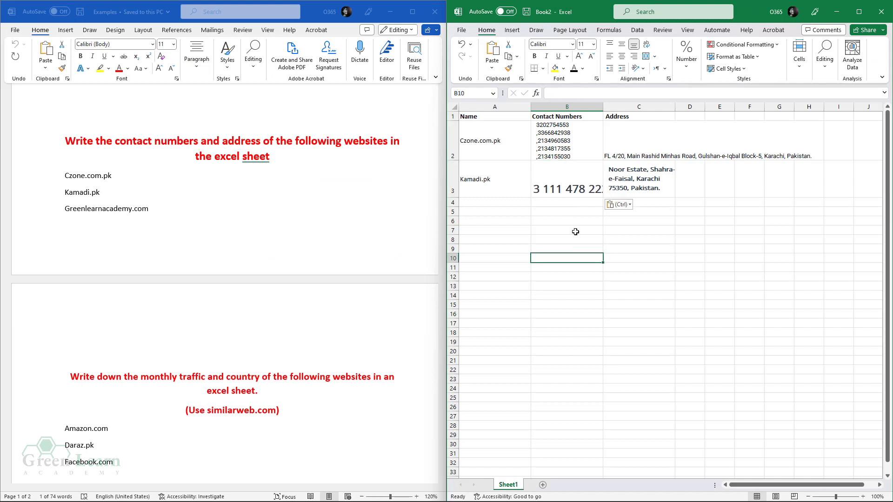
left_click(574, 183)
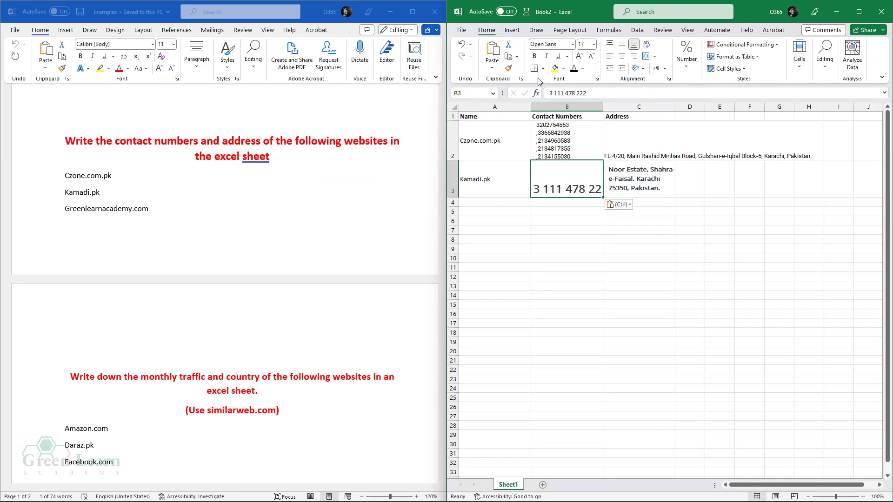
left_click(557, 94)
key("BackSpace")
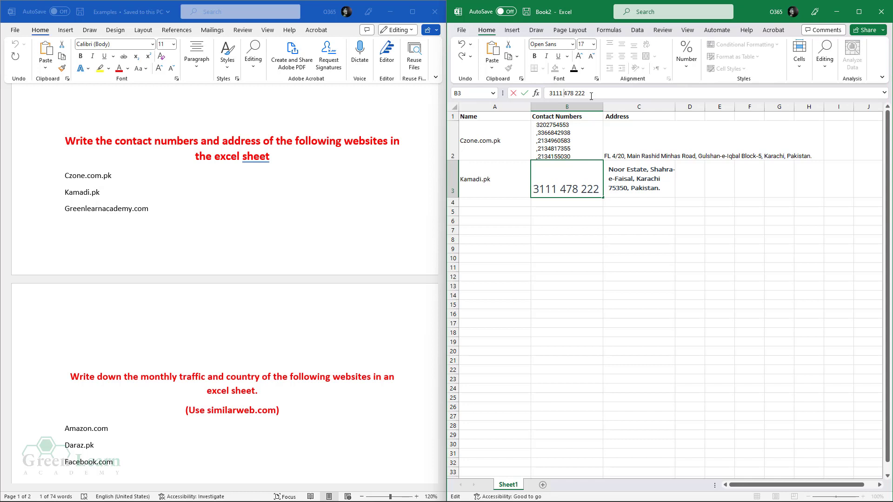
key("BackSpace")
key("BackSpace")
left_click(649, 271)
- Format B3:C3 as non-bold Calibri, shrunk to size 10
left_click_drag(562, 178, 632, 178)
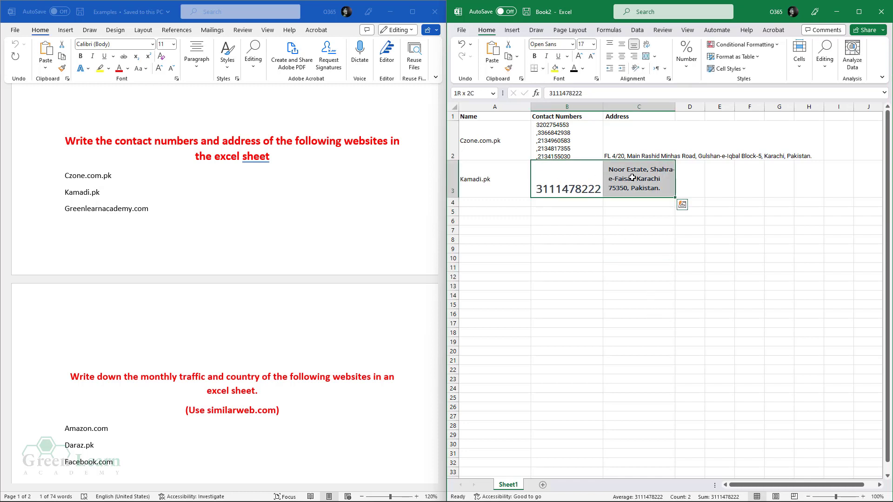
left_click(572, 44)
left_click(567, 85)
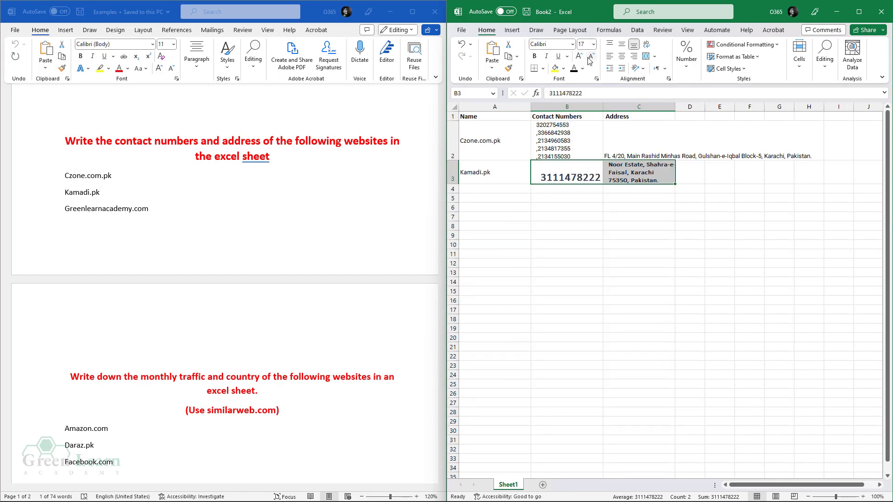
left_click(589, 57)
left_click(589, 59)
left_click(589, 58)
left_click(588, 59)
left_click(589, 59)
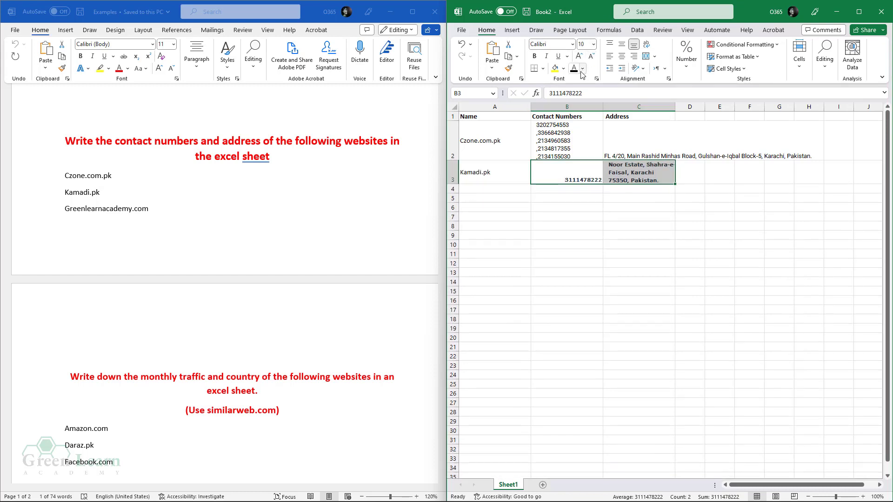
left_click(534, 56)
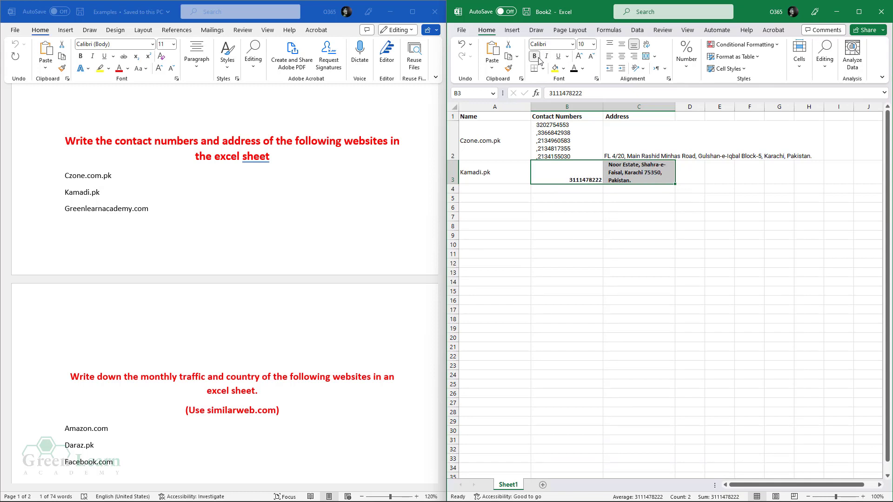
- Left-align the phone number in B3
left_click(612, 225)
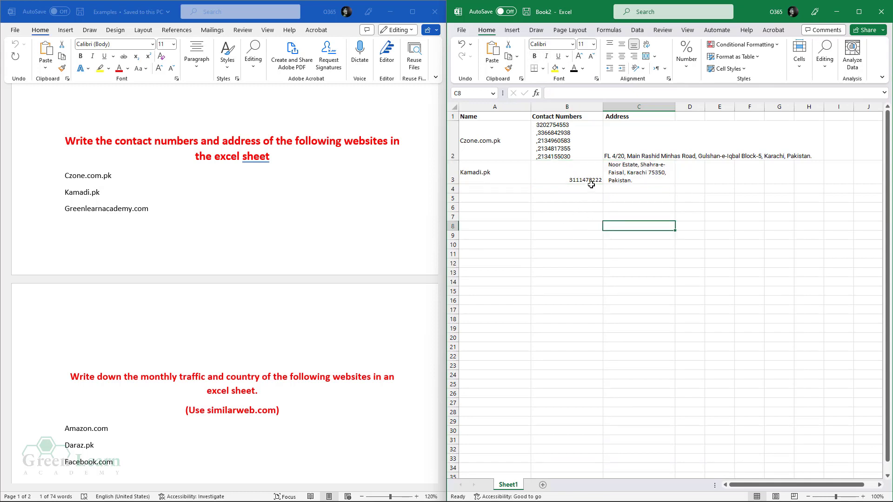
left_click(584, 172)
left_click(623, 171)
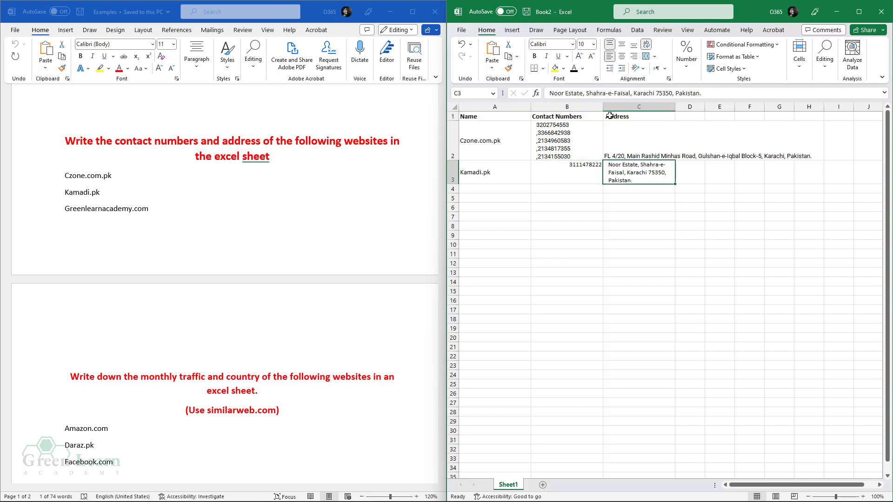
left_click(582, 172)
left_click(610, 56)
left_click(633, 171)
left_click(523, 198)
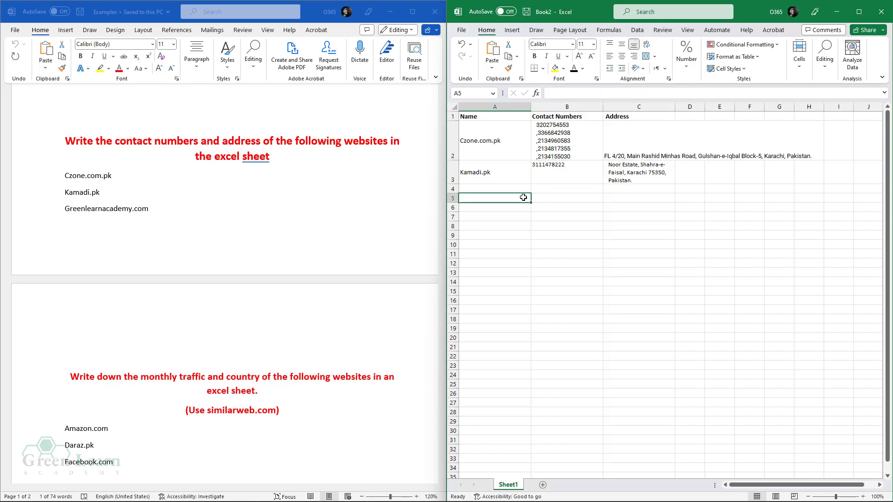
- Copy Greenlearnacademy.com from the Word task list
left_click(80, 210)
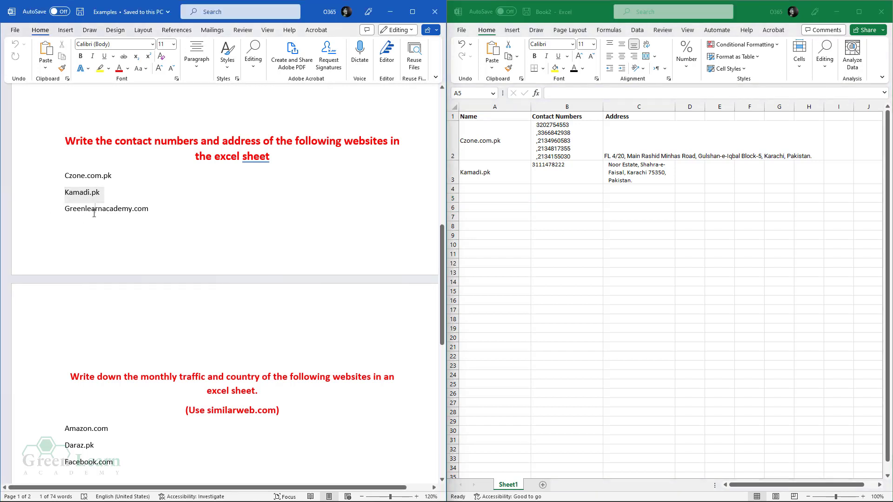
triple_click(94, 213)
right_click(95, 212)
left_click(123, 265)
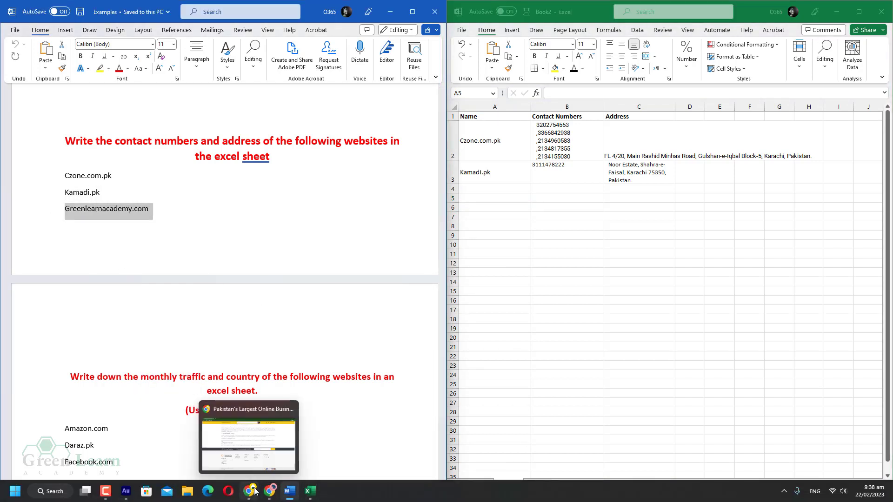
- Load greenlearnacademy.com in Chrome and copy the postal address from its footer
left_click(255, 492)
left_click(200, 22)
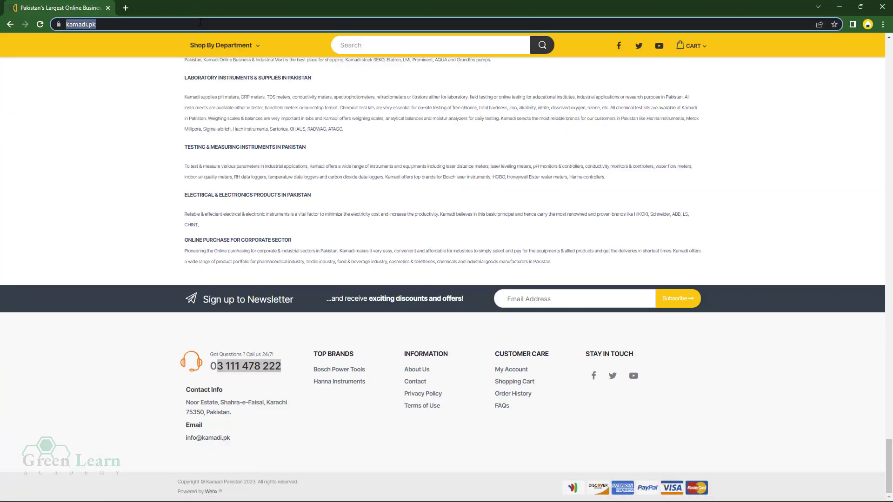
key("ctrl+v")
key("Return")
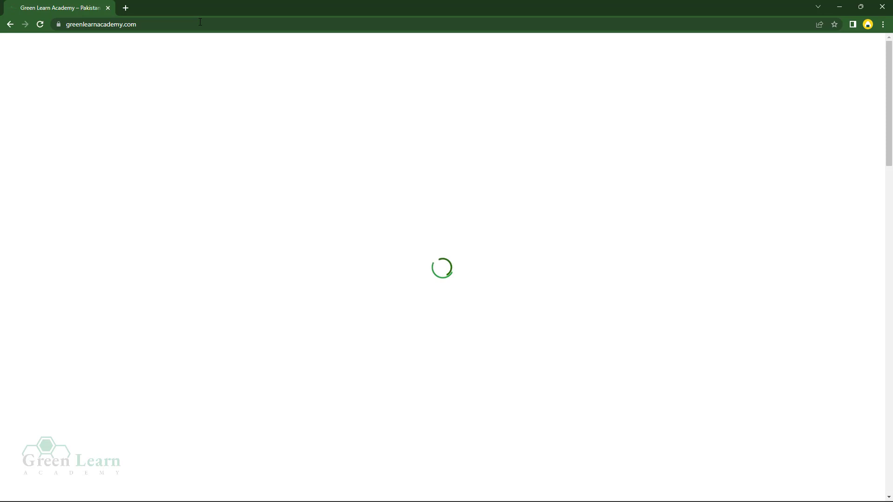
scroll(467, 256, "down", 10)
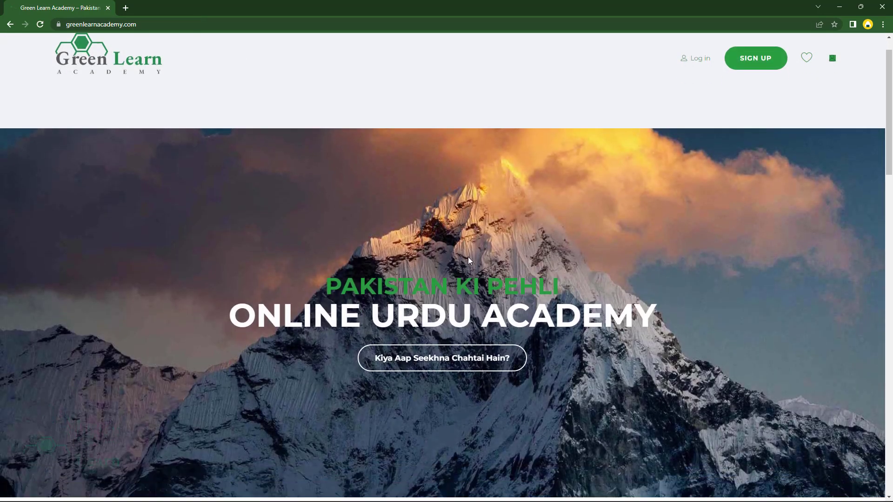
scroll(456, 262, "down", 15)
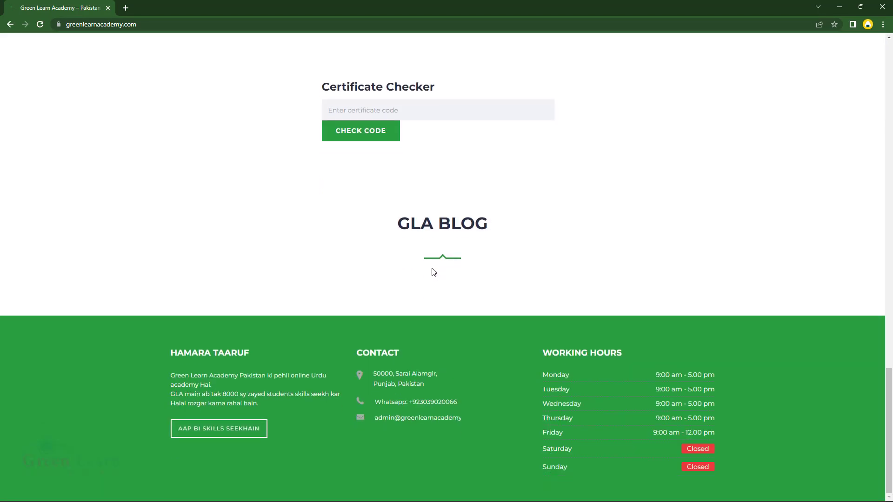
right_click(390, 372)
left_click(404, 380)
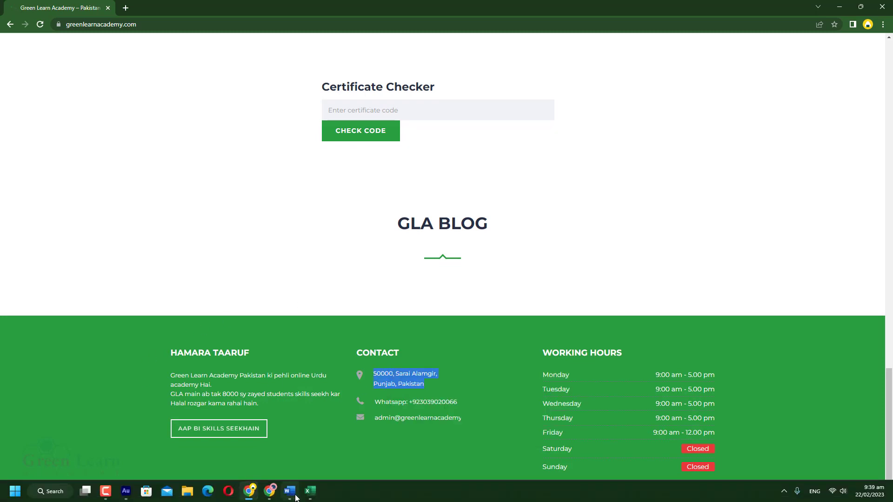
- Paste the academy's postal address into cell C4
mouse_move(299, 492)
left_click(280, 463)
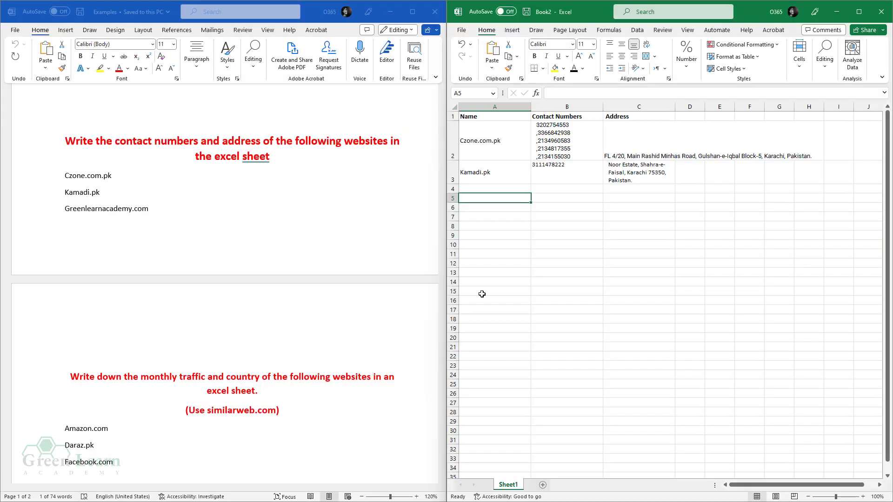
left_click(485, 189)
left_click(622, 190)
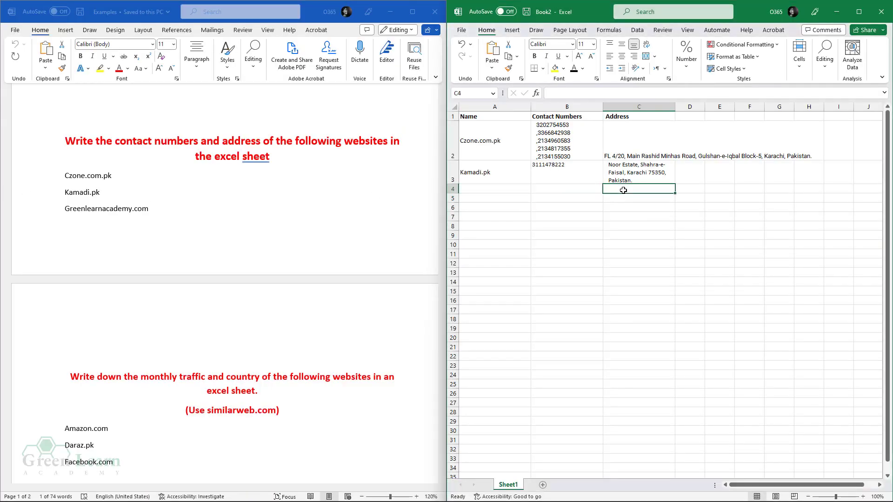
key("ctrl+v")
left_click(594, 221)
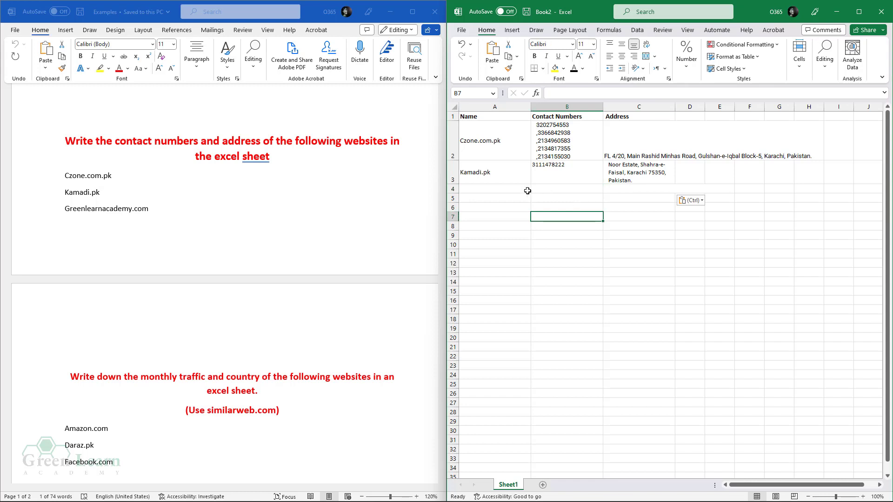
- Copy Greenlearnacademy.com from Word and paste it into A4
left_click(516, 191)
double_click(120, 210)
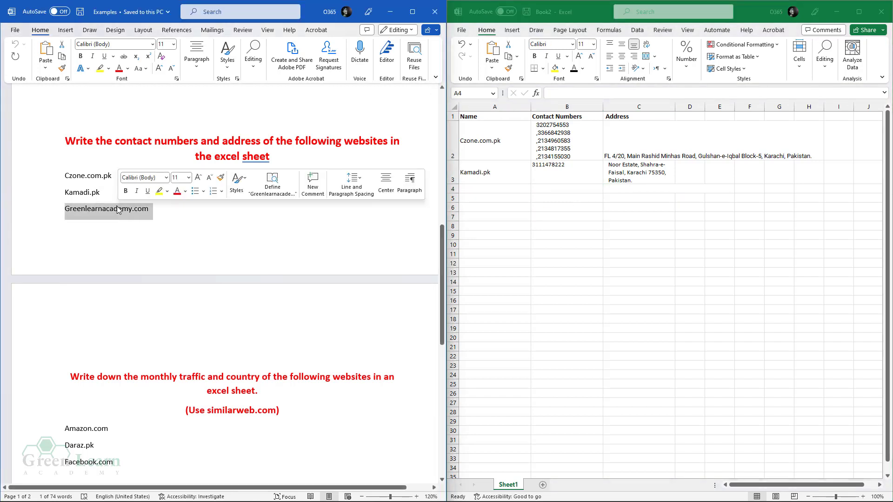
right_click(118, 210)
left_click(145, 259)
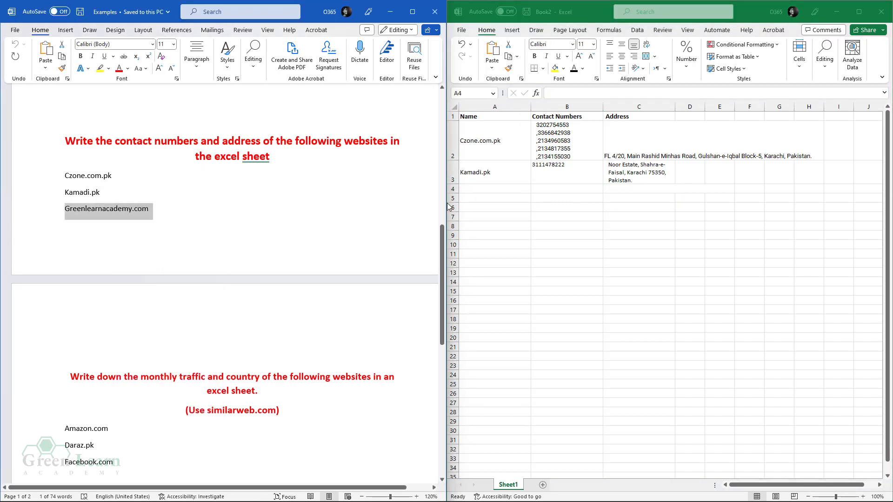
left_click(479, 190)
key("ctrl+v")
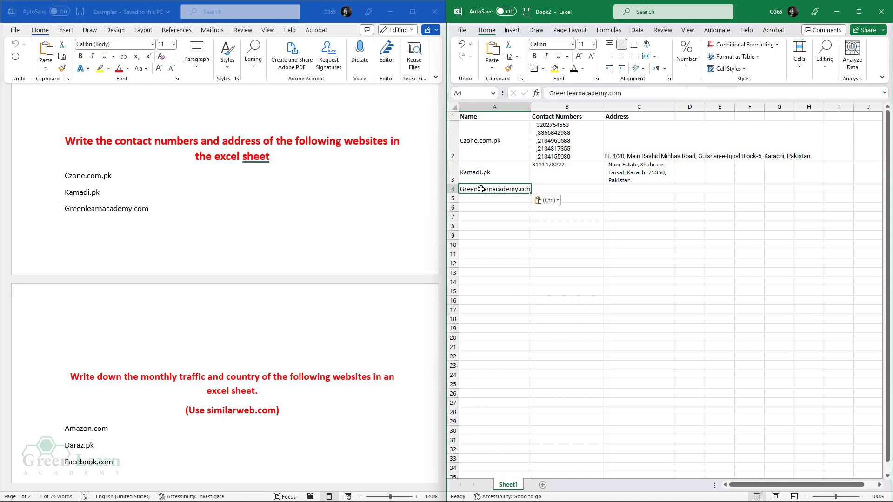
- Confirm the address in C4 and return to the Green Learn Academy site
left_click(495, 218)
left_click(629, 190)
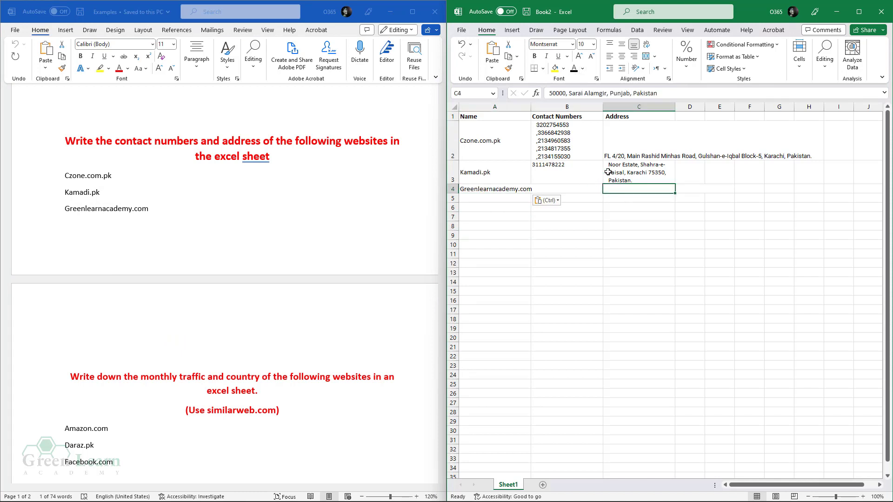
left_click(609, 226)
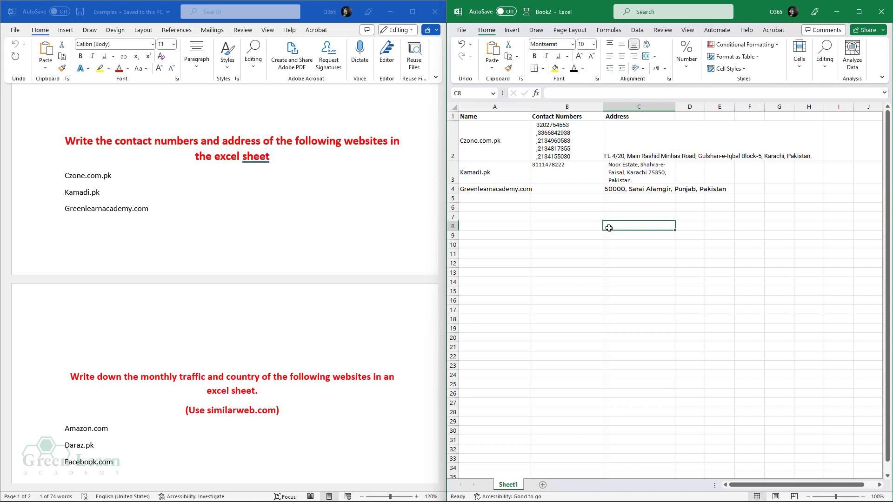
left_click(250, 498)
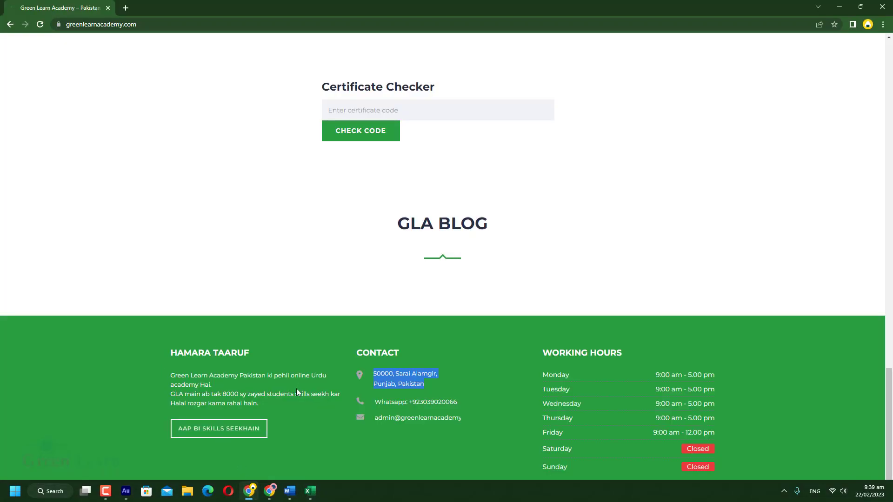
- Copy the academy's WhatsApp number from the site's footer
right_click(426, 404)
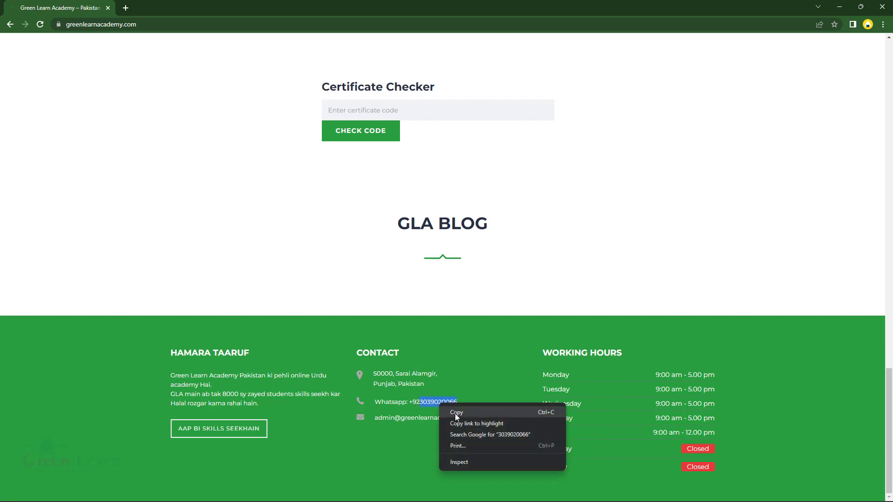
left_click(454, 412)
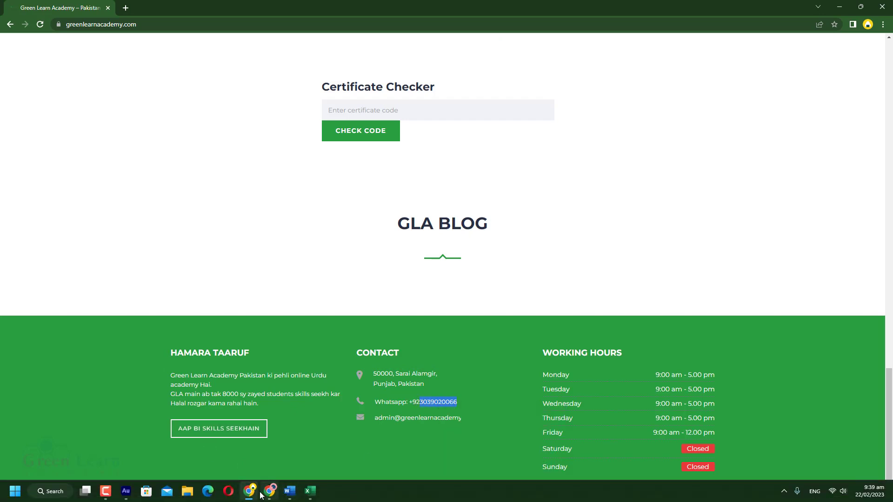
- Paste the contact number into B4, colour it black, and align it left and top
mouse_move(257, 493)
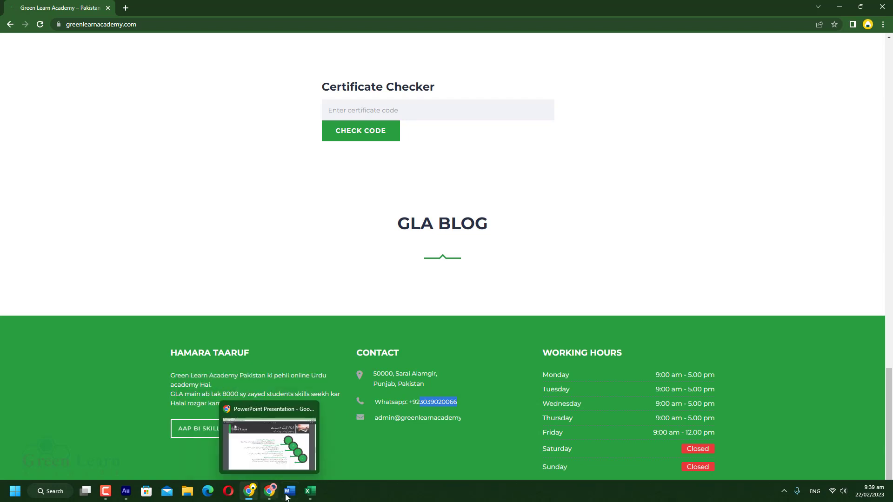
mouse_move(306, 497)
left_click(255, 441)
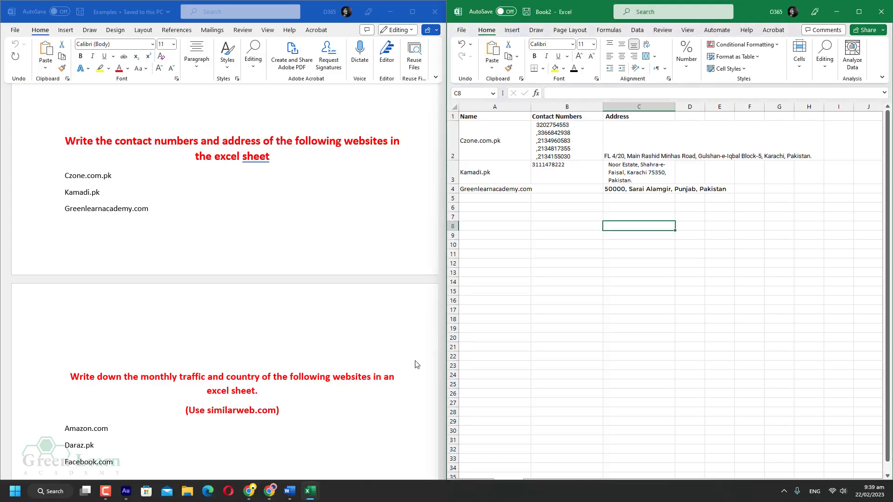
left_click(554, 187)
key("ctrl+v")
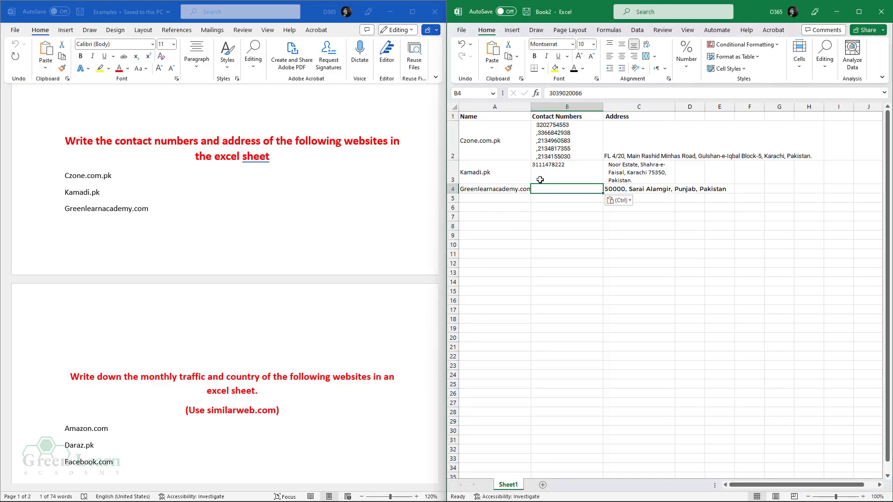
left_click(576, 67)
left_click(568, 245)
left_click(557, 190)
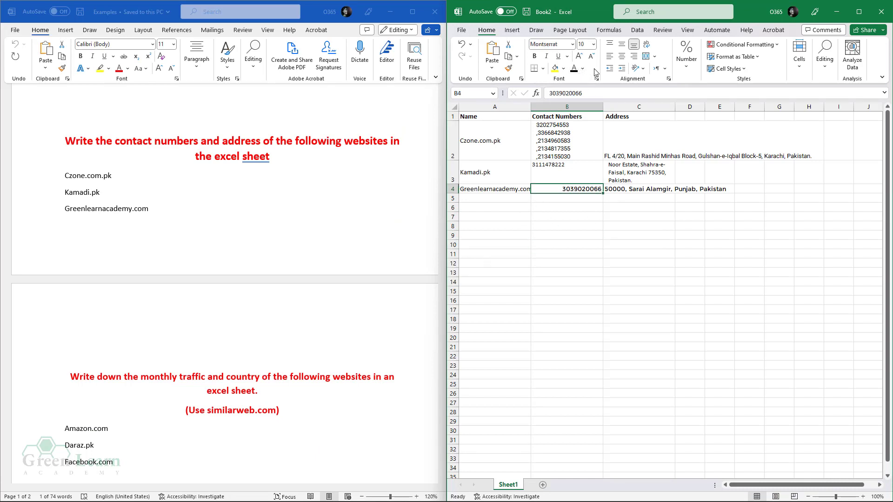
left_click(609, 56)
left_click(609, 44)
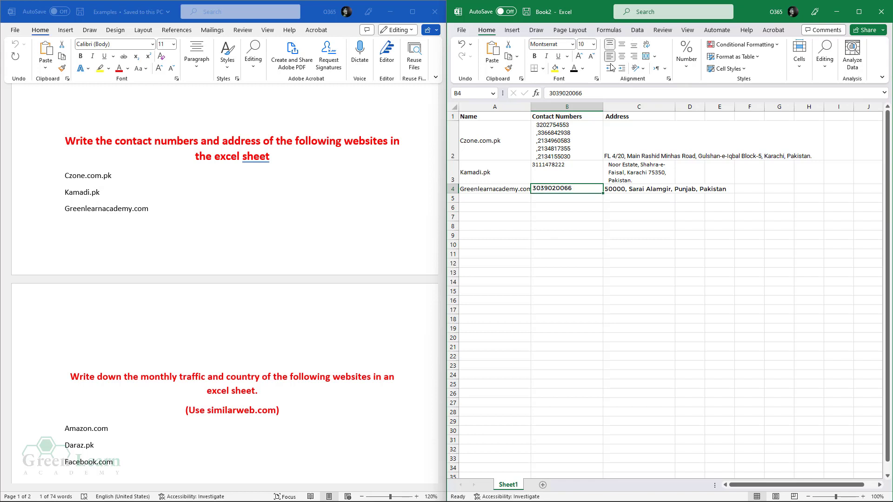
- Set B4:C4 to Calibri size 11 to match the table
left_click(605, 188)
left_click(575, 191, "shift")
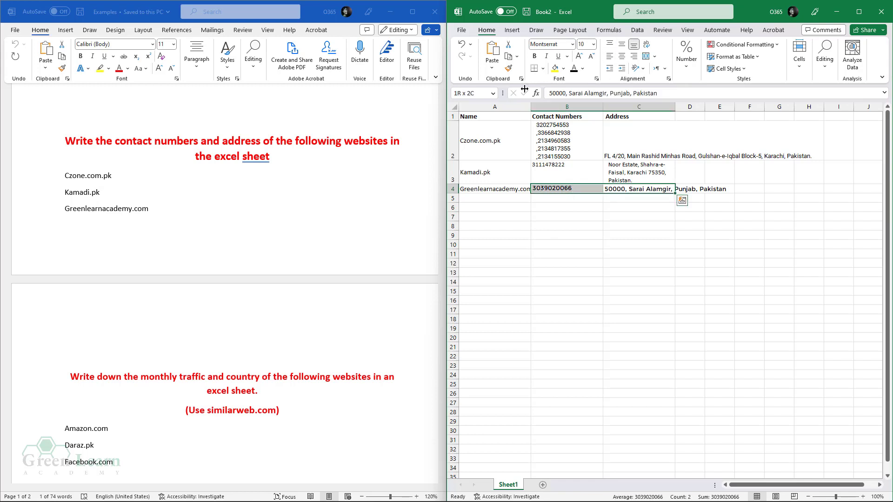
left_click(572, 44)
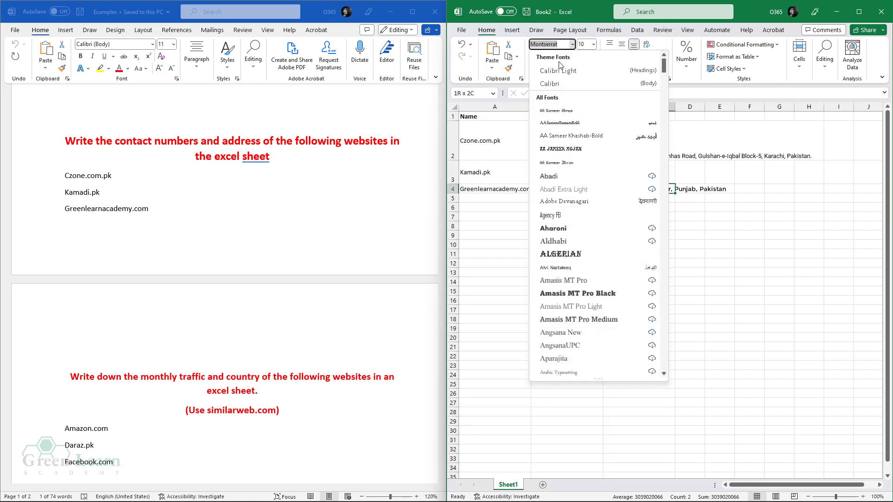
left_click(553, 83)
left_click(579, 56)
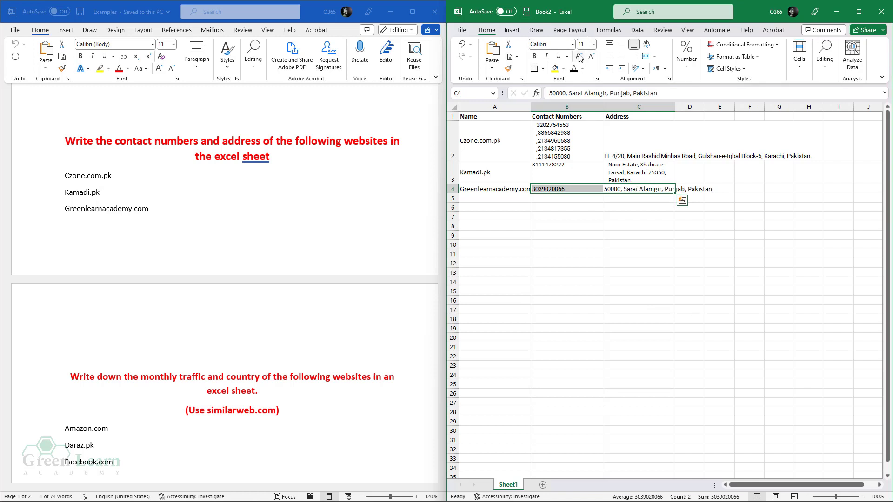
left_click(559, 255)
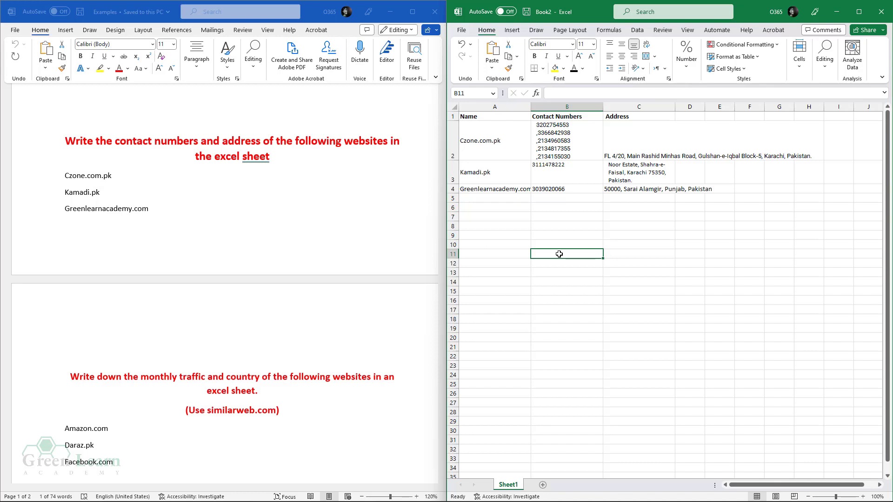
left_click(461, 29)
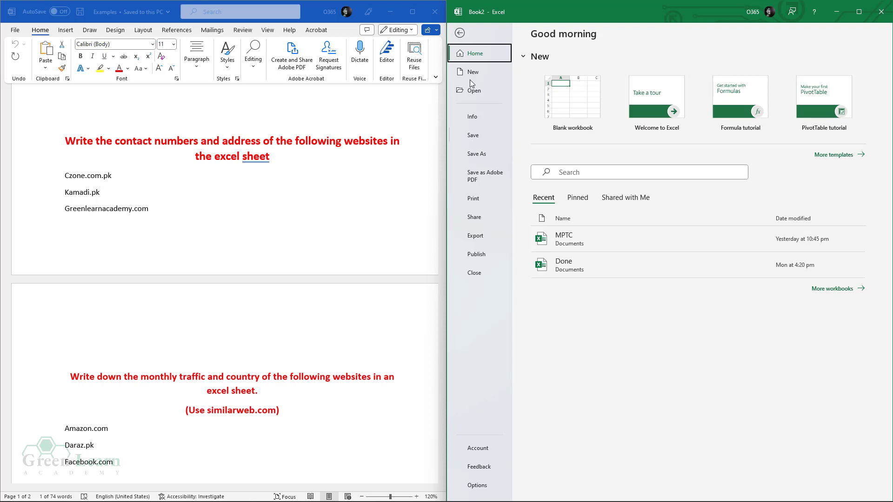
left_click(459, 33)
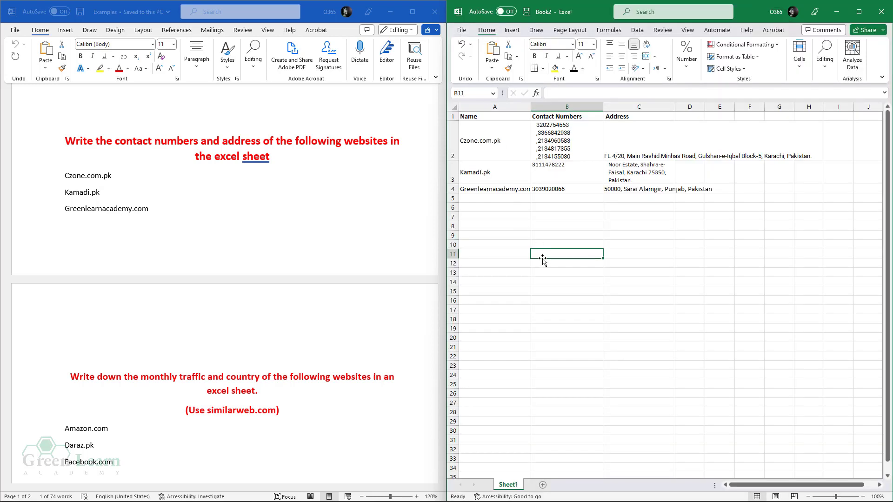
scroll(290, 355, "down", 5)
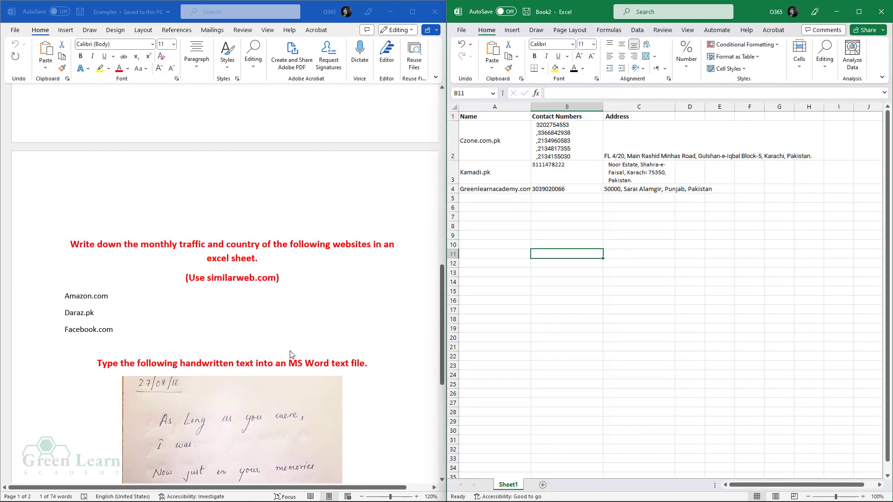
scroll(290, 354, "up", 2)
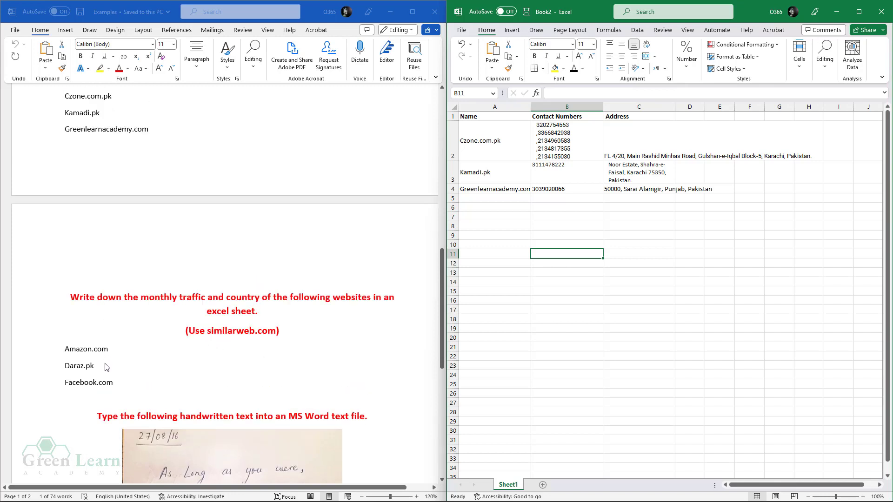
left_click(83, 295)
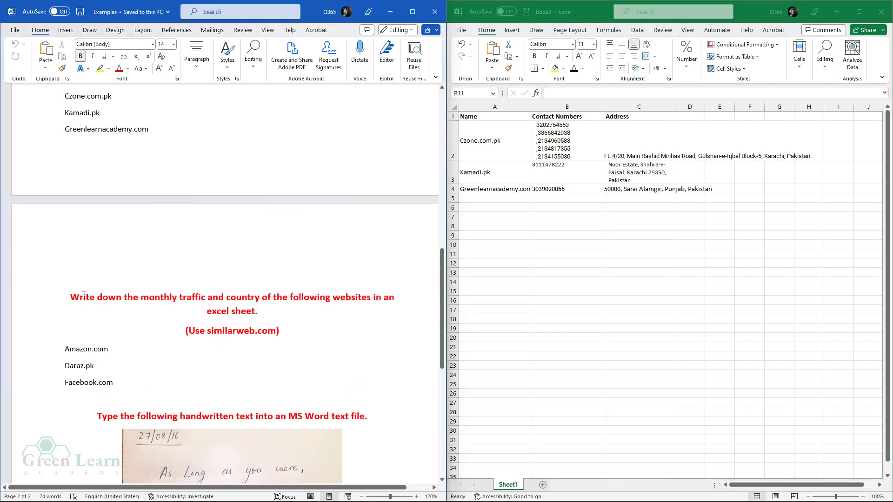
scroll(84, 297, "up", 1)
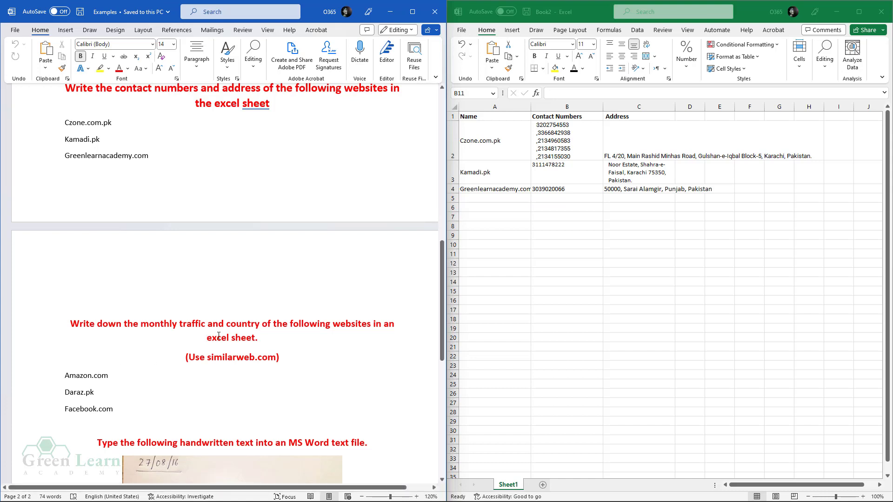
left_click(461, 31)
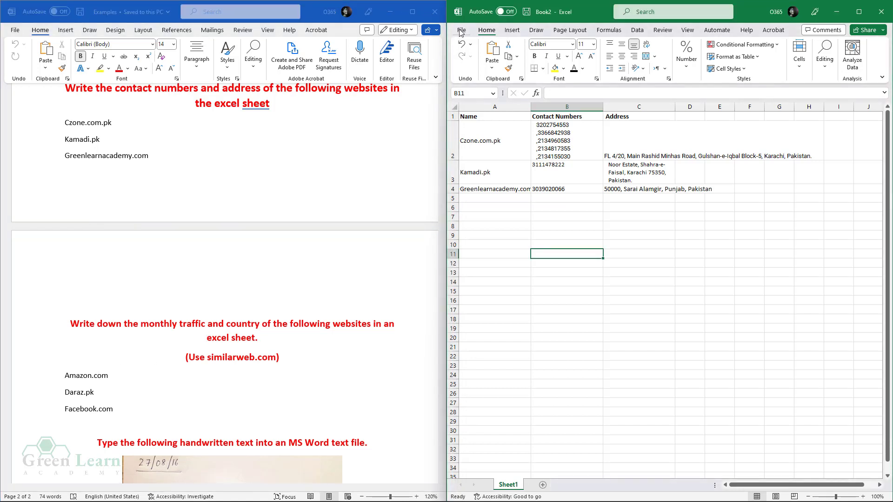
- Create a new blank workbook and snap it to the right half of the screen
left_click(461, 30)
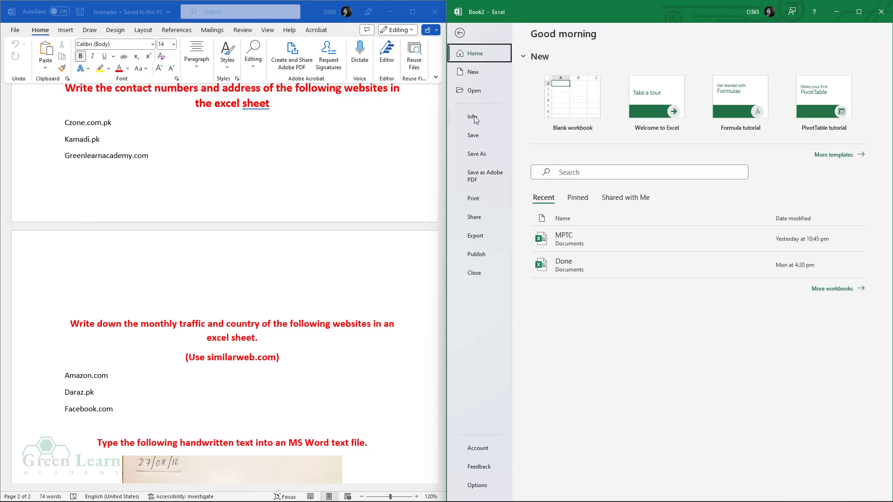
left_click(474, 72)
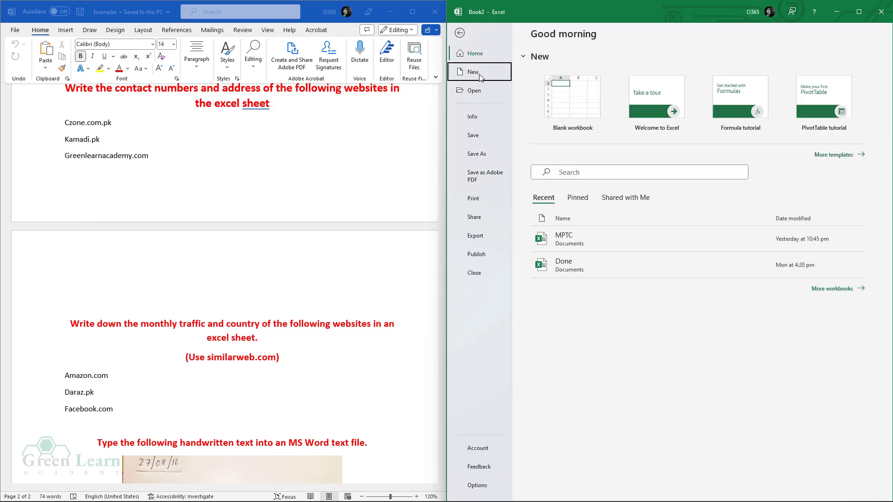
left_click(543, 95)
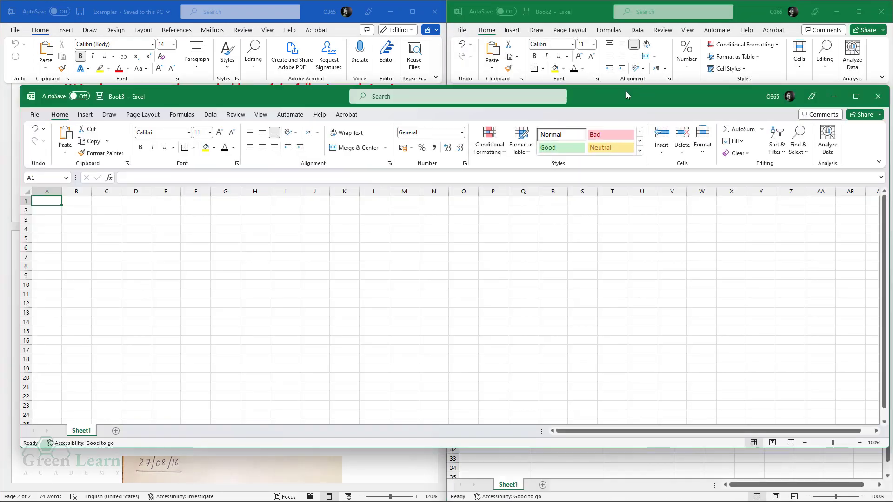
left_click_drag(625, 95, 891, 97)
left_click(511, 133)
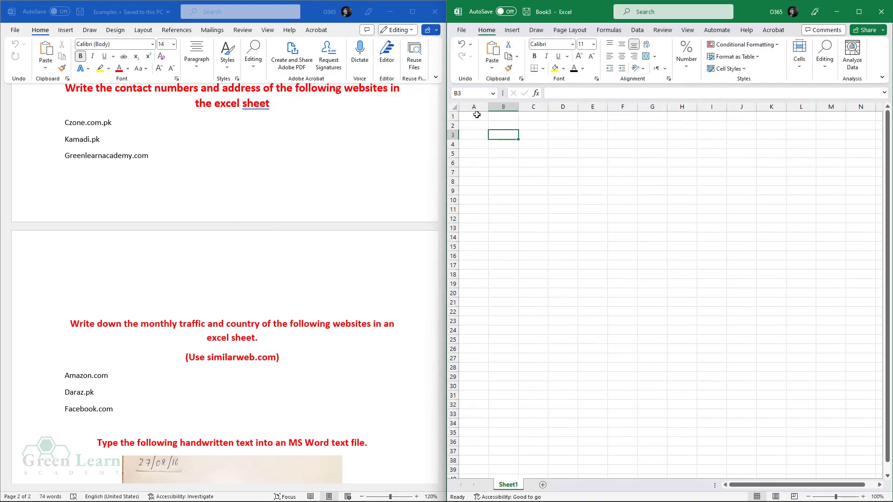
- Enter the headers Website, Montly Traffic and Country in A1:C1
left_click(478, 117)
type("W")
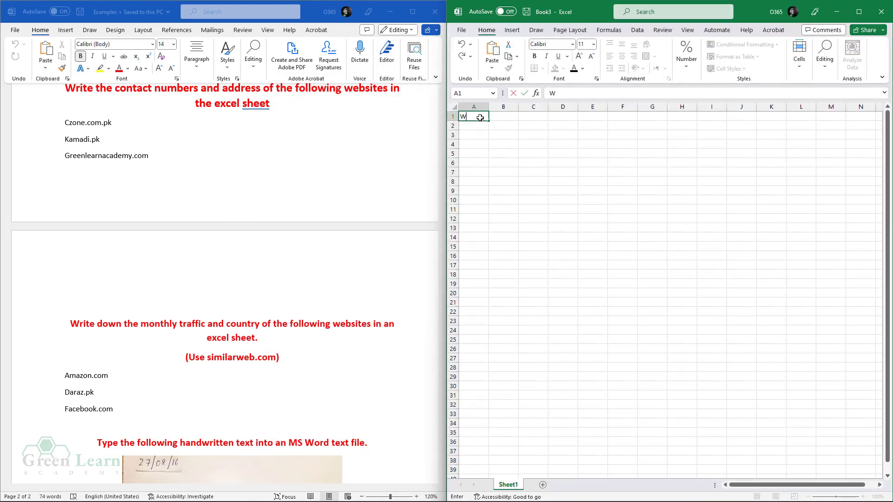
type("ebsite")
key("Tab")
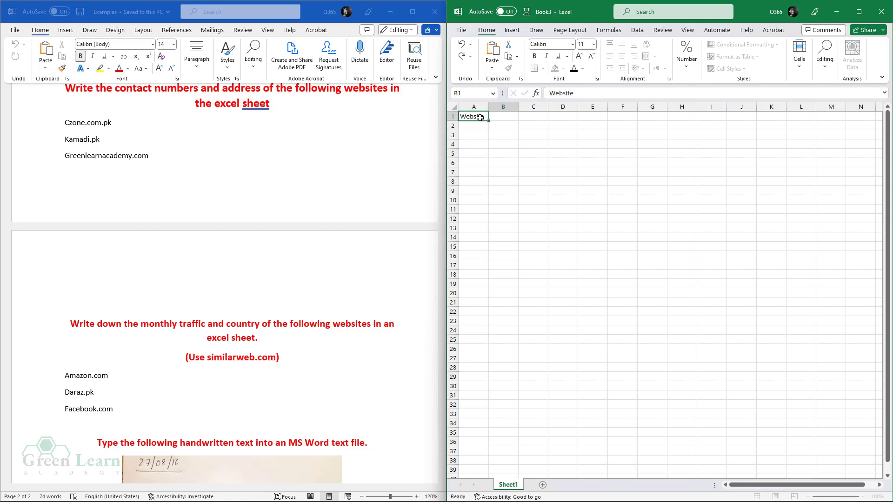
type("Montly Traffic")
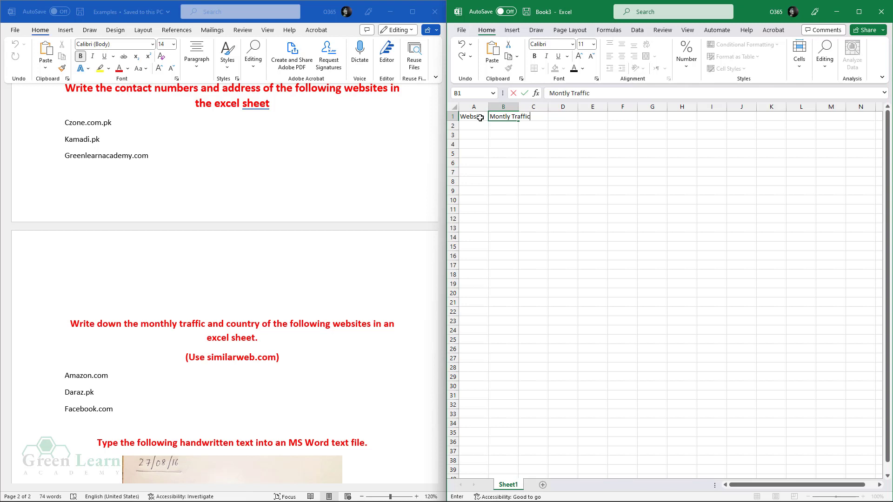
key("Tab")
type("Co")
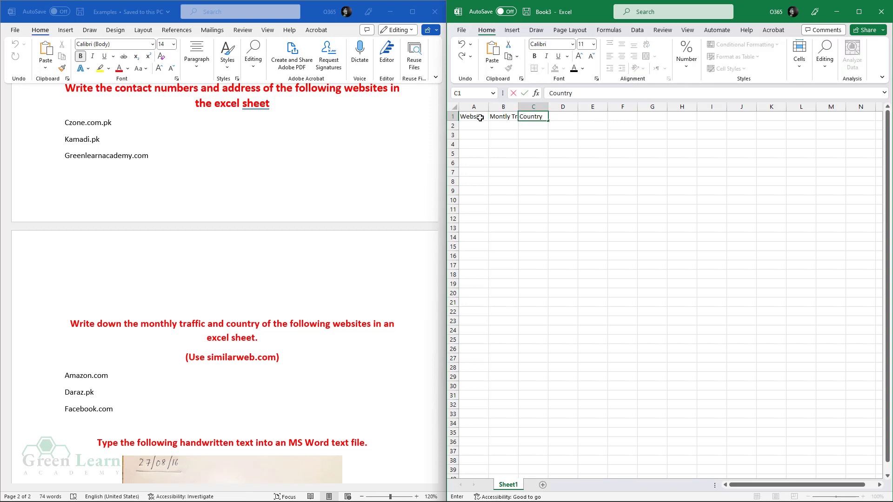
left_click(480, 118)
- Bold the header row and select columns A through C for widening
left_click(494, 152)
left_click_drag(470, 118, 541, 117)
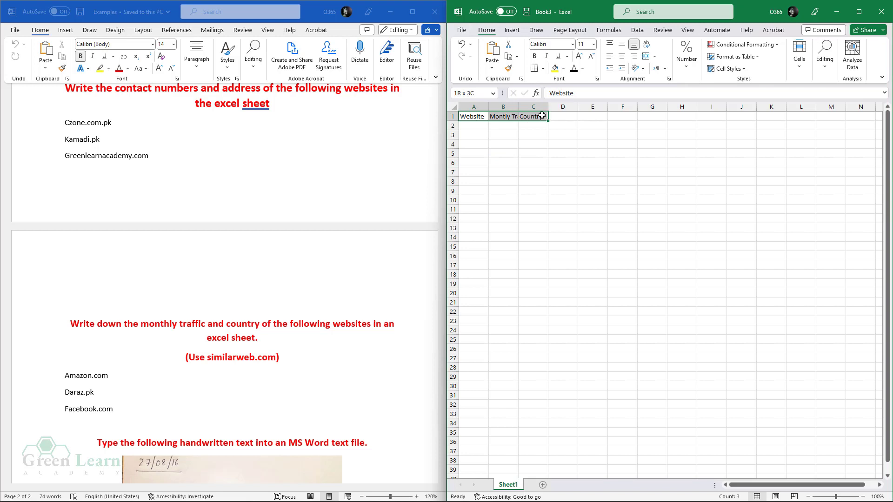
left_click(535, 55)
left_click(516, 145)
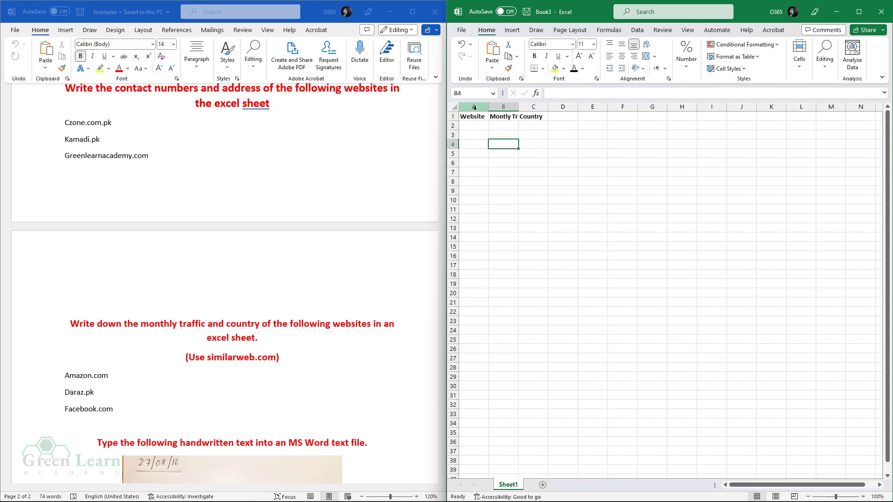
left_click_drag(477, 108, 581, 109)
- Widen columns A through C in the Excel sheet
left_click(566, 167)
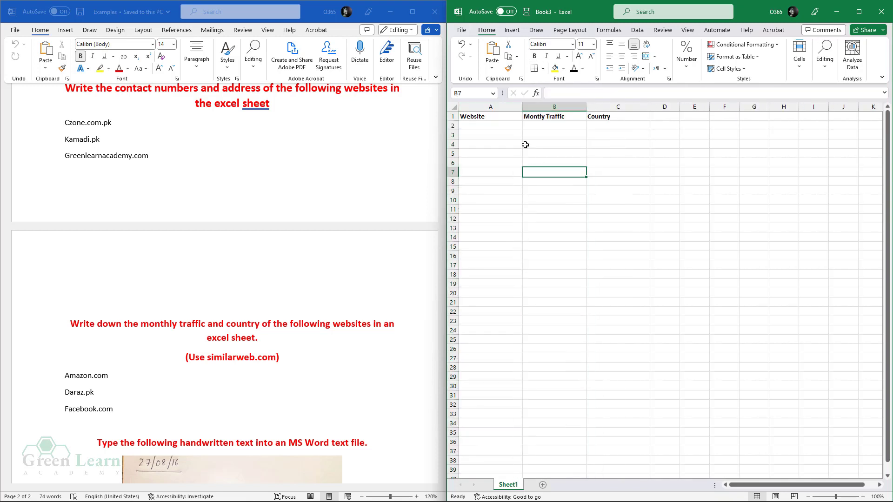
left_click(493, 127)
double_click(96, 380)
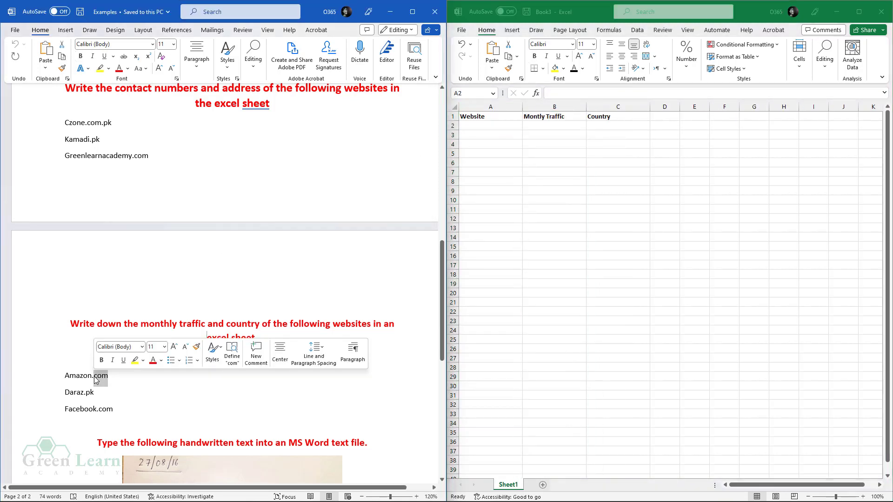
left_click(123, 374)
left_click(176, 342)
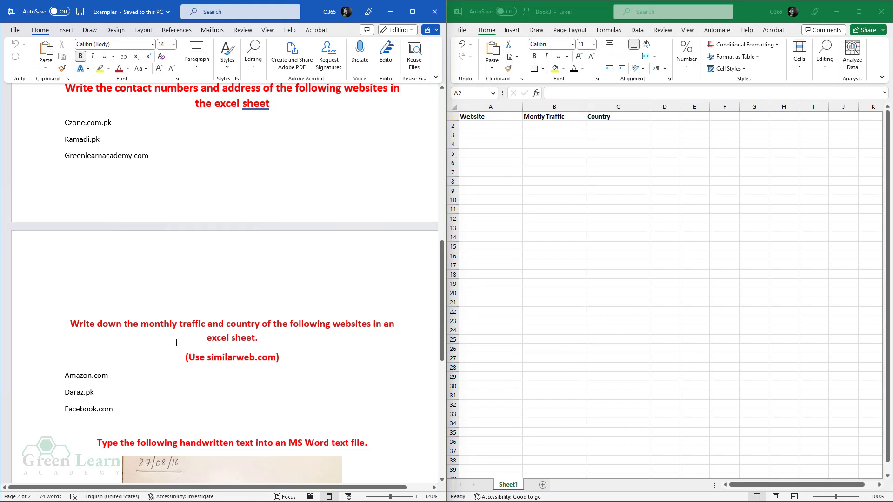
- Copy 'similarweb.com' from the Word task and load it in Chrome
left_click_drag(210, 359, 254, 358)
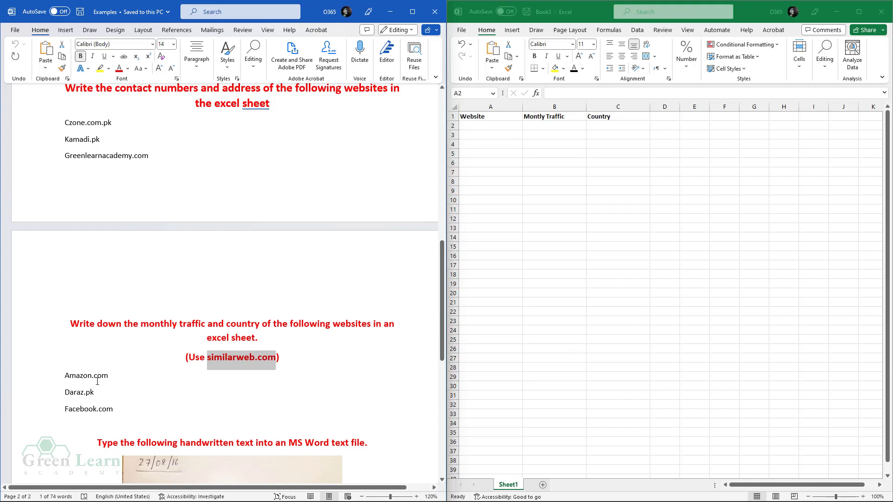
right_click(234, 358)
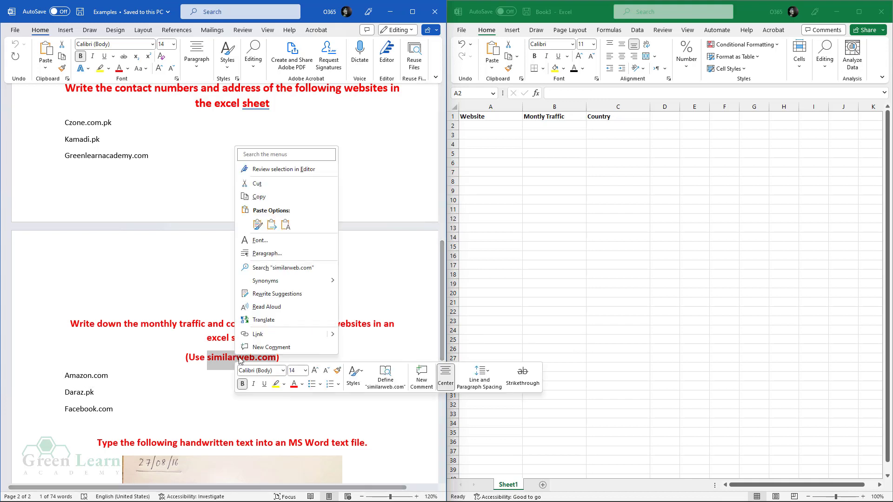
left_click(251, 203)
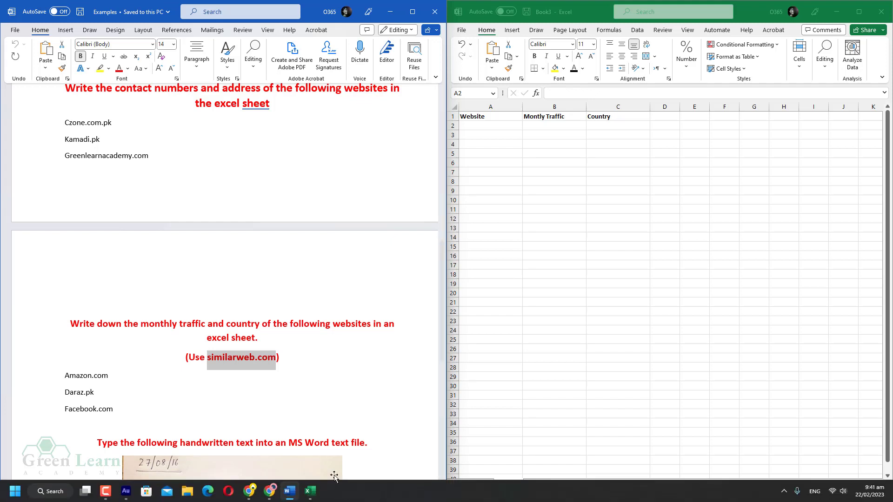
left_click(249, 495)
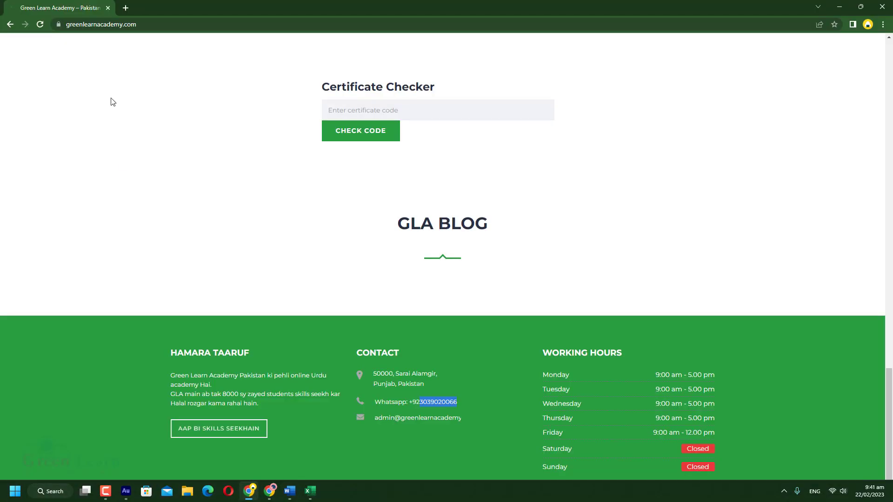
left_click(133, 24)
key("ctrl+v")
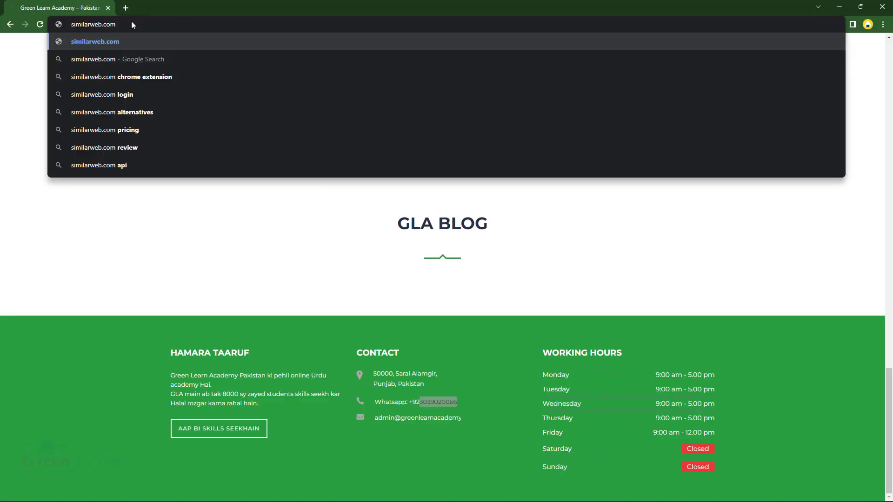
key("Return")
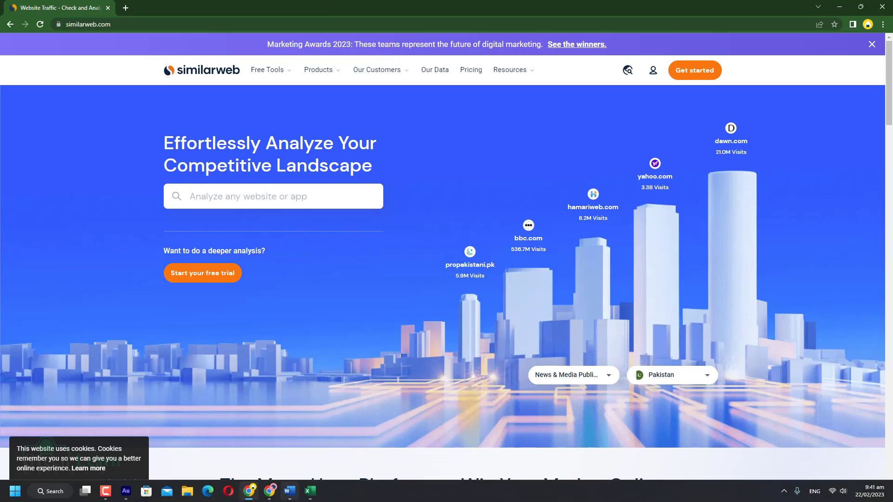
- Copy Amazon.com from the Word website list into Book3 cell A2
left_click(296, 494)
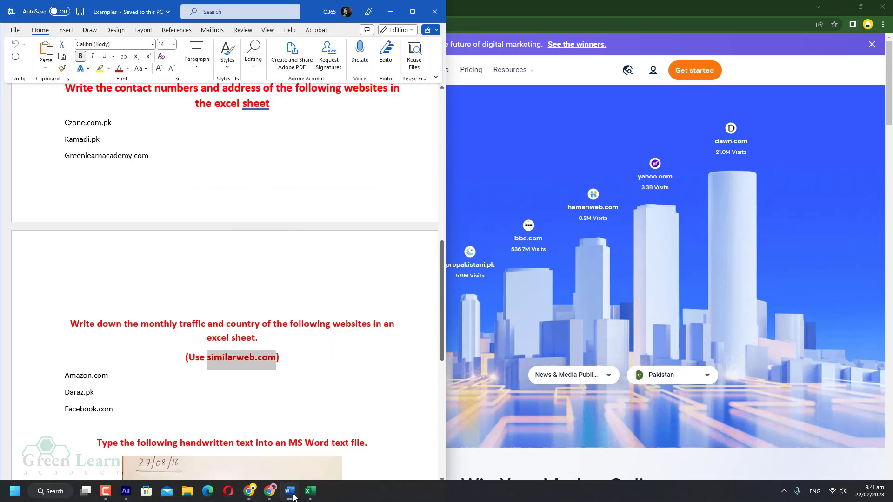
triple_click(94, 384)
right_click(93, 380)
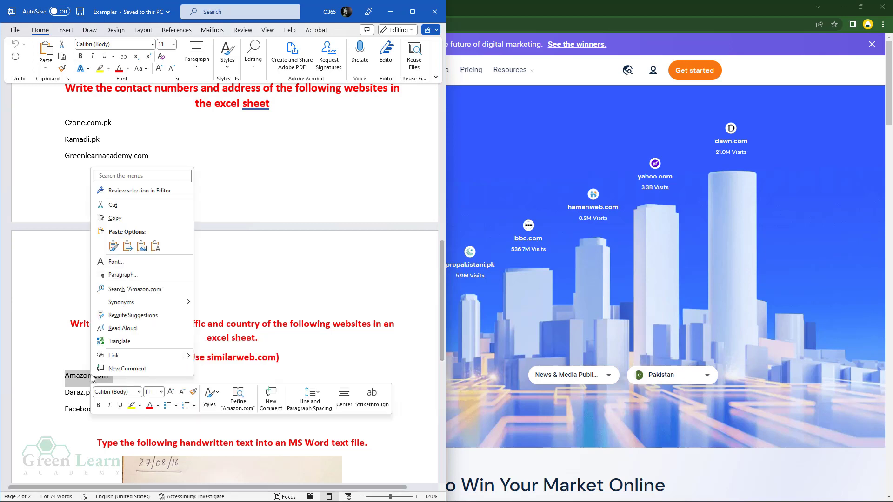
left_click(123, 222)
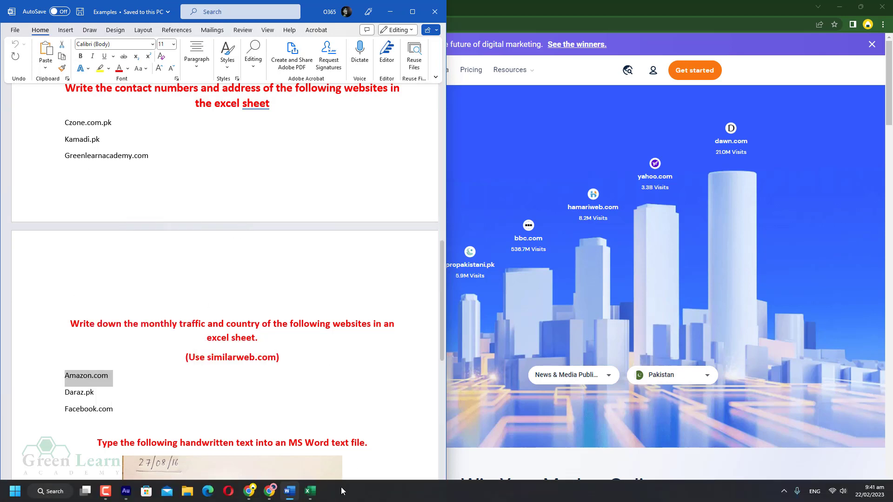
left_click(310, 491)
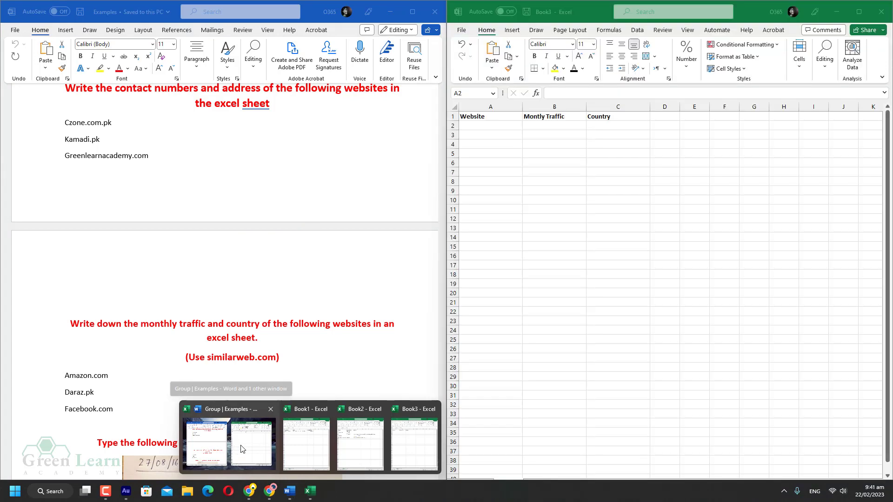
left_click(238, 449)
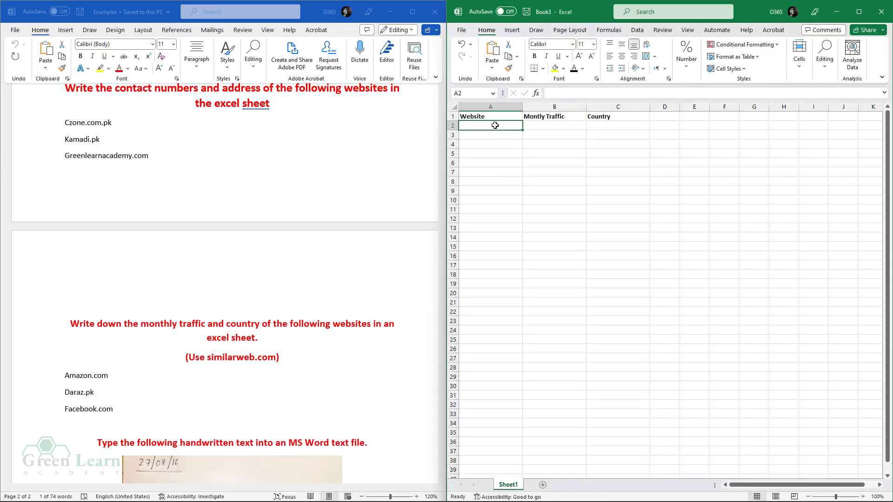
key("ctrl+v")
left_click(509, 167)
left_click(543, 127)
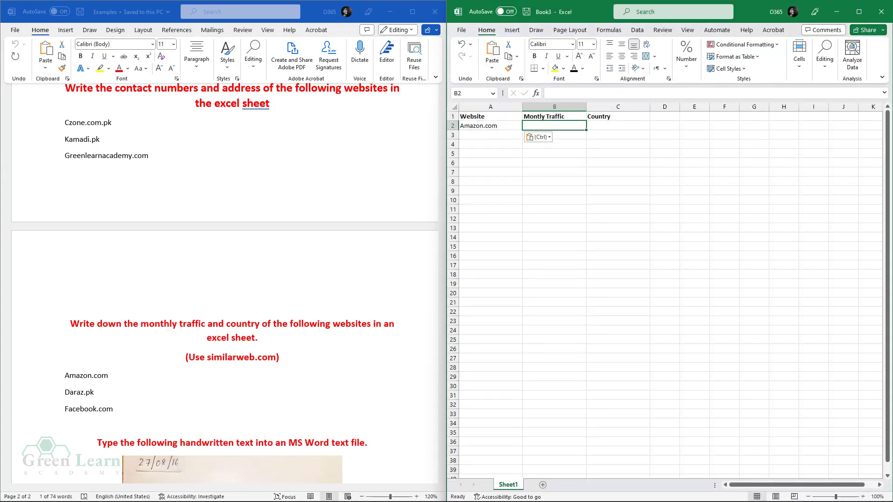
left_click(247, 492)
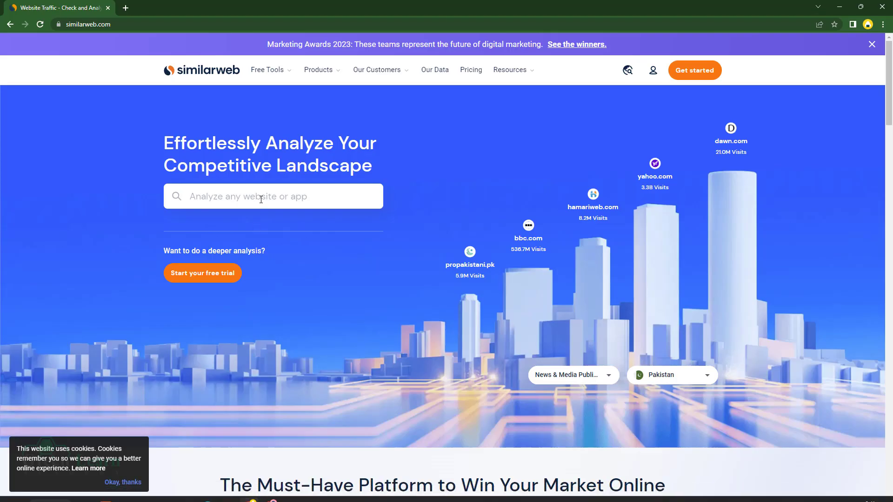
- Search Similarweb for Amazon.com and open the amazon.com traffic analysis
left_click(261, 198)
key("ctrl+v")
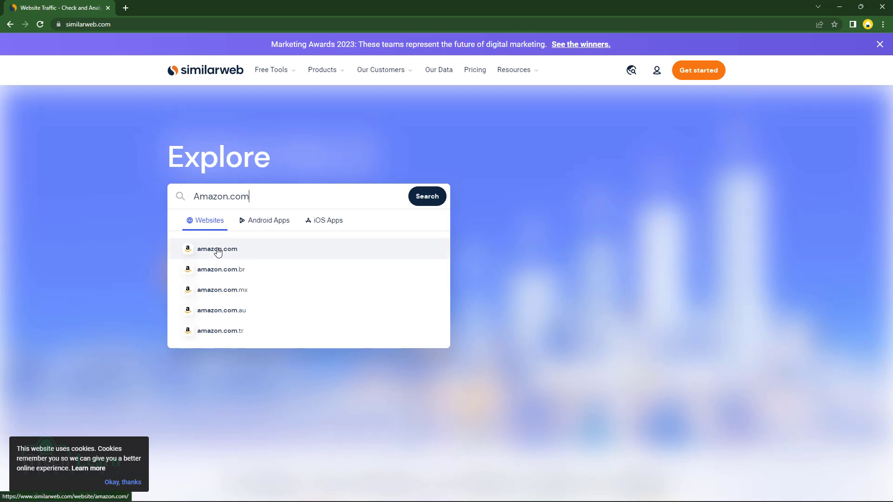
left_click(217, 251)
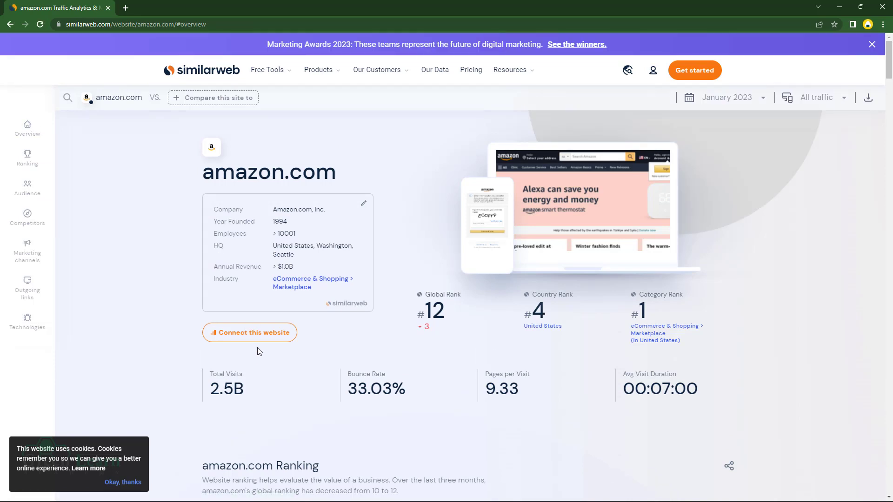
scroll(256, 356, "down", 2)
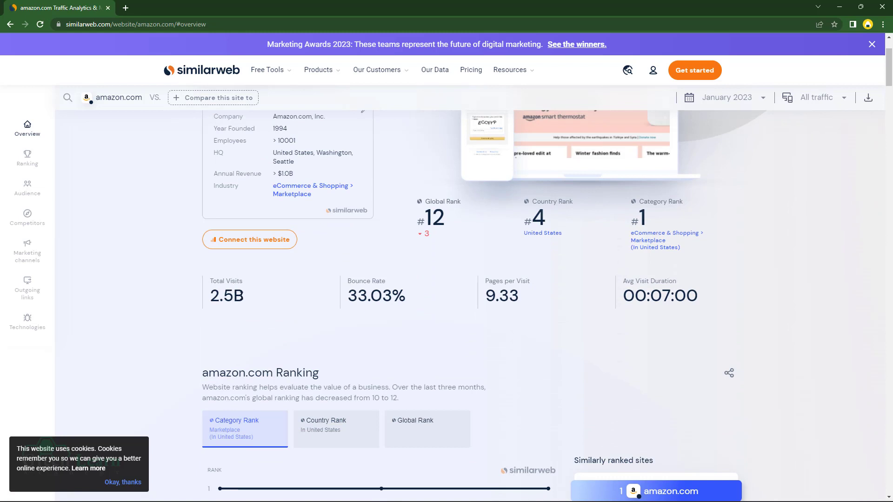
scroll(241, 300, "up", 2)
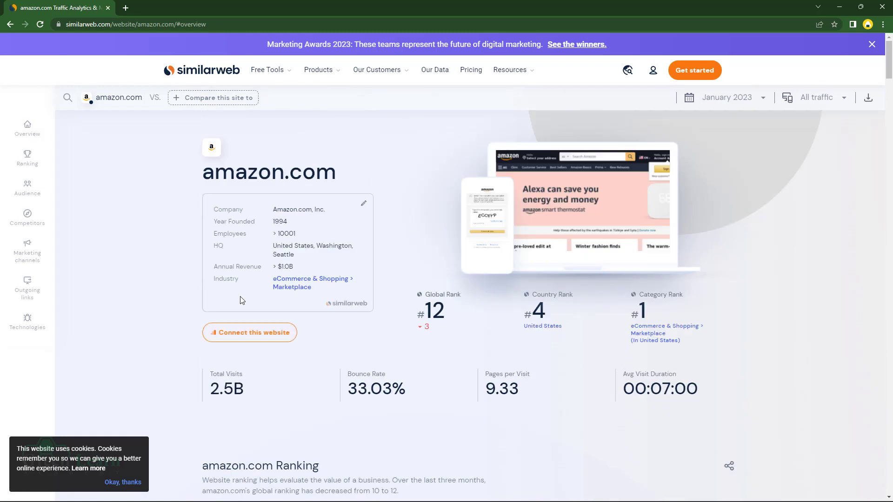
- Copy amazon.com's 2.5B total visits into Book3 cell B2
double_click(236, 393)
right_click(226, 391)
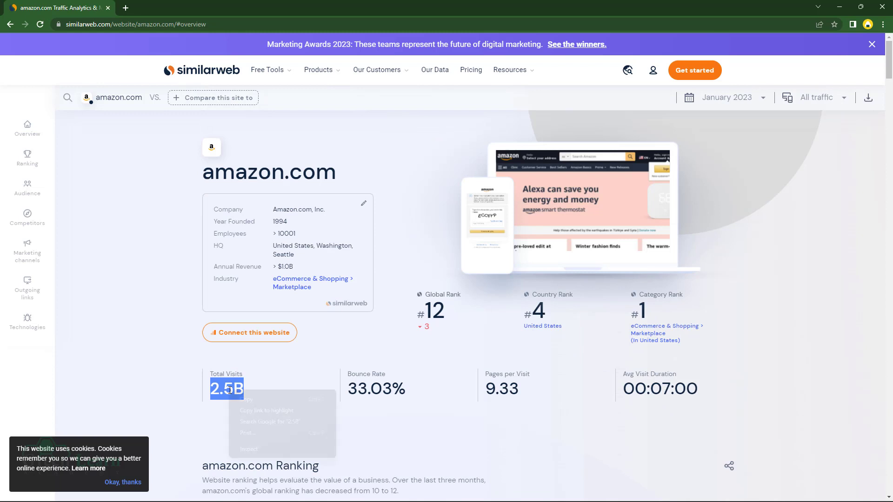
left_click(247, 398)
mouse_move(321, 500)
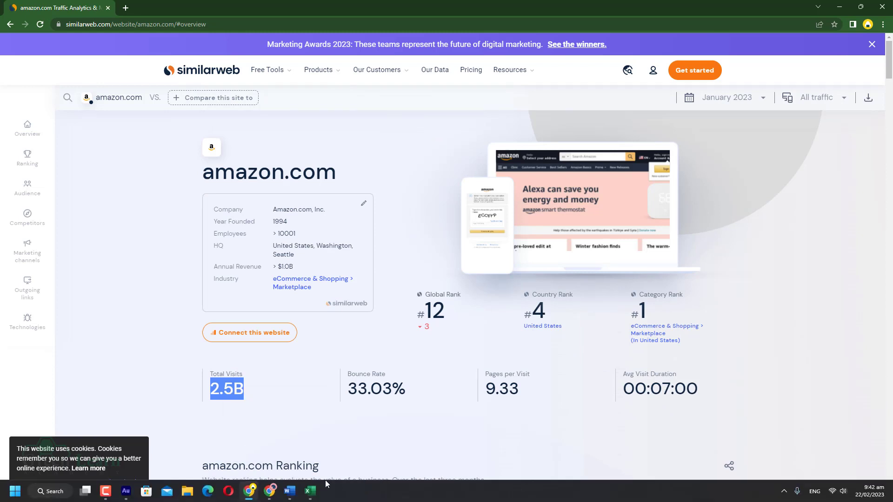
left_click(227, 455)
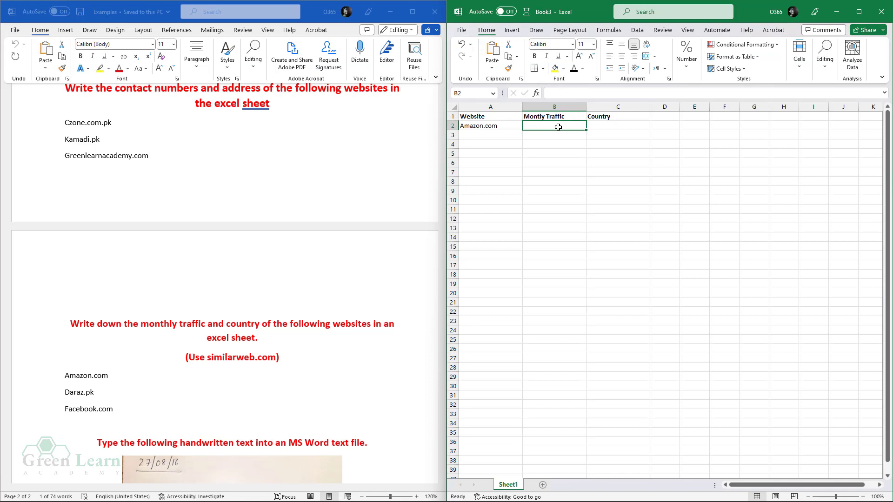
key("ctrl+v")
left_click(575, 172)
left_click(600, 125)
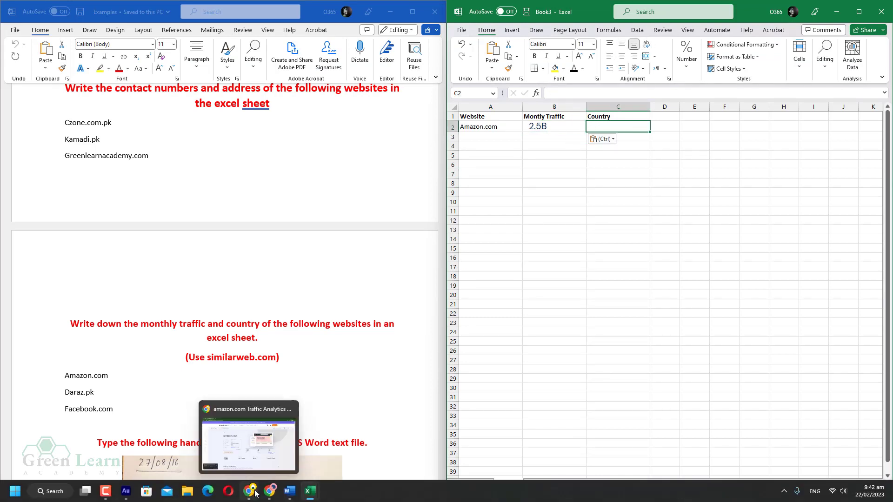
left_click(255, 489)
left_click(462, 344)
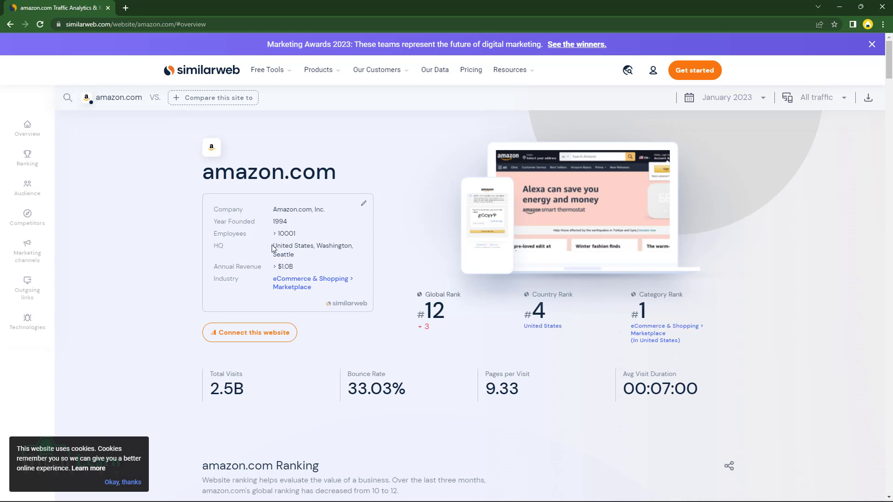
- Copy 'United States' from the HQ row of amazon.com's Similarweb overview
scroll(376, 311, "down", 7)
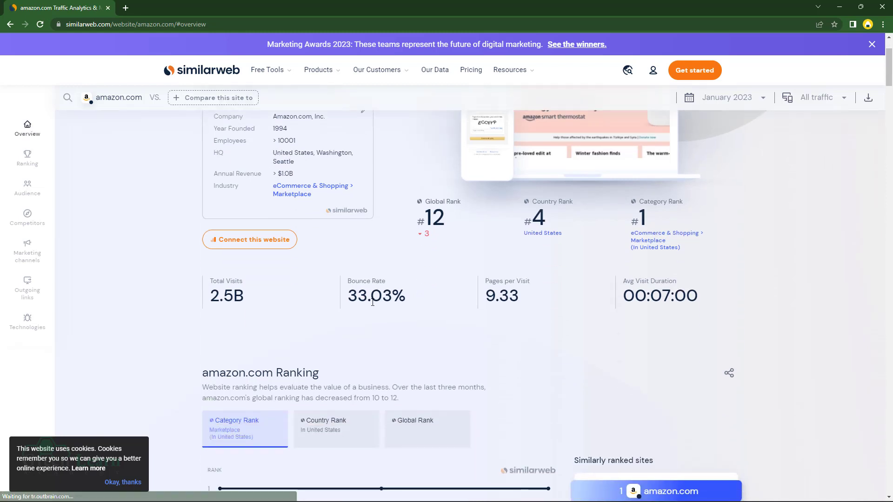
scroll(378, 313, "down", 13)
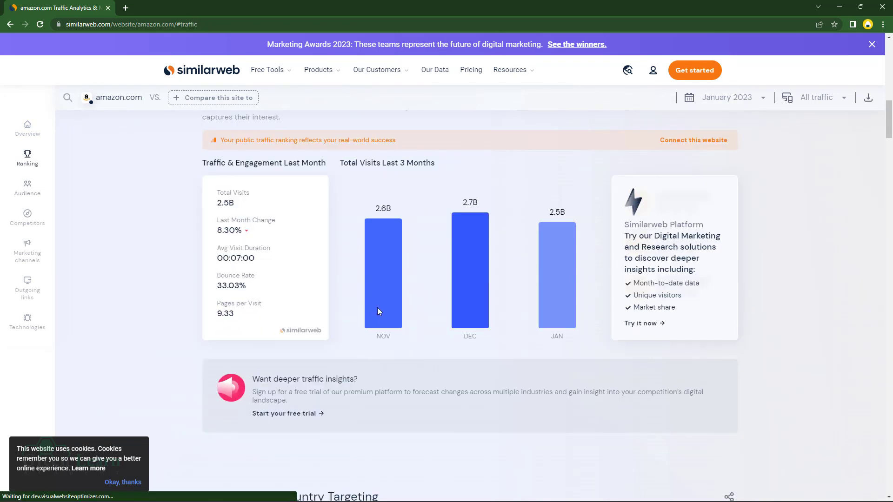
scroll(379, 311, "down", 2)
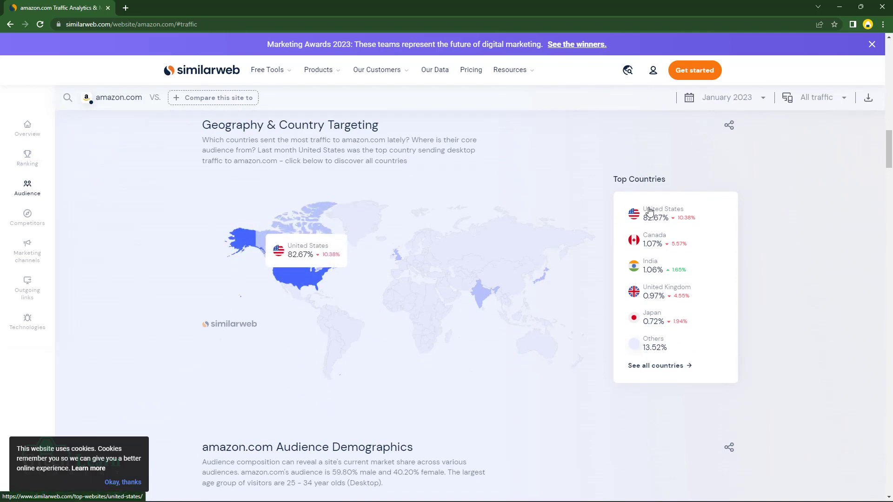
scroll(511, 327, "down", 5)
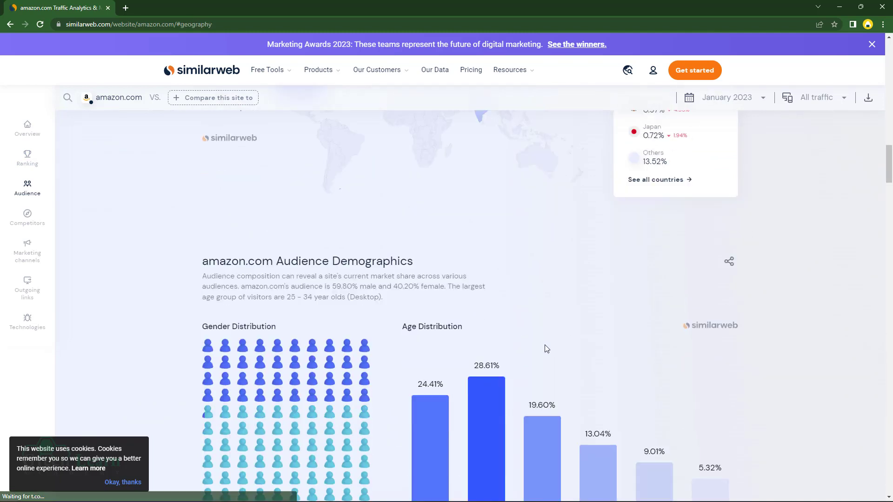
scroll(525, 327, "up", 13)
scroll(516, 343, "up", 15)
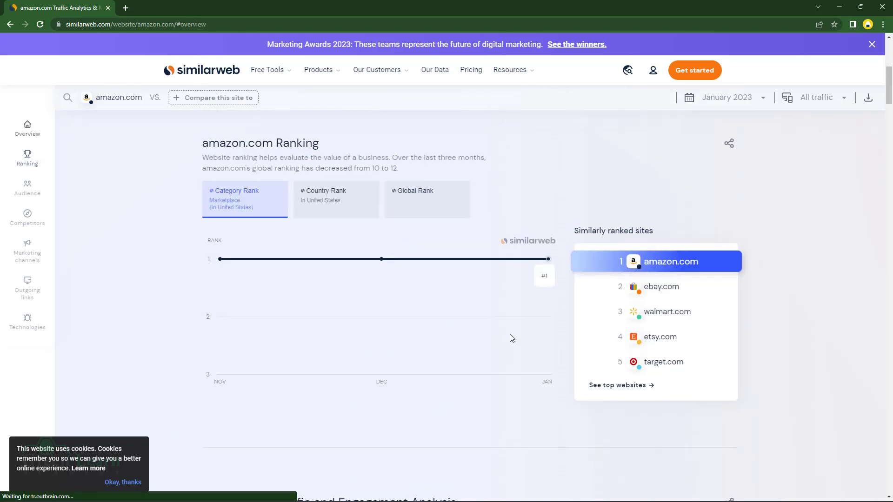
scroll(299, 226, "up", 1)
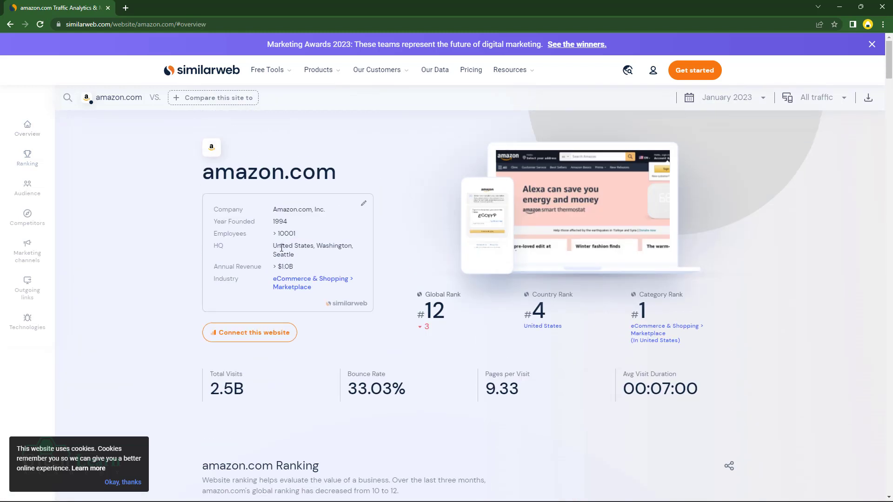
left_click_drag(274, 245, 314, 247)
right_click(303, 246)
left_click(319, 255)
- Paste the country into C2 and complete it as 'United States of America'
mouse_move(281, 499)
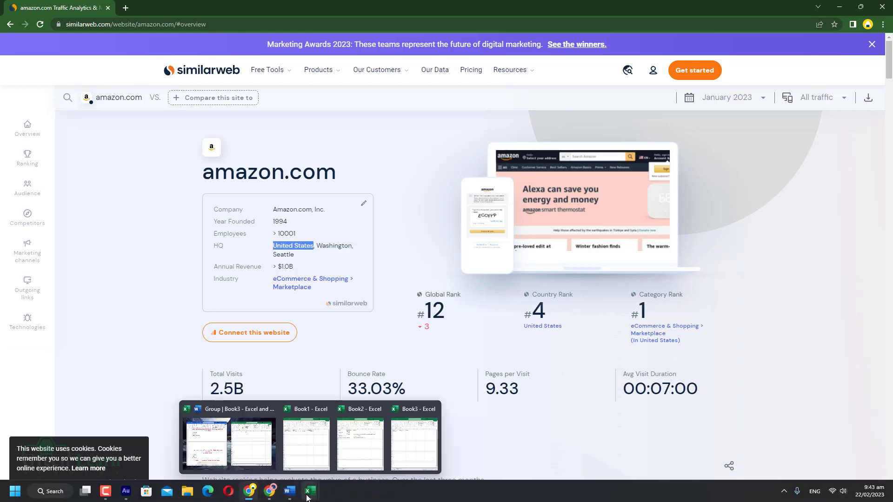
left_click(253, 432)
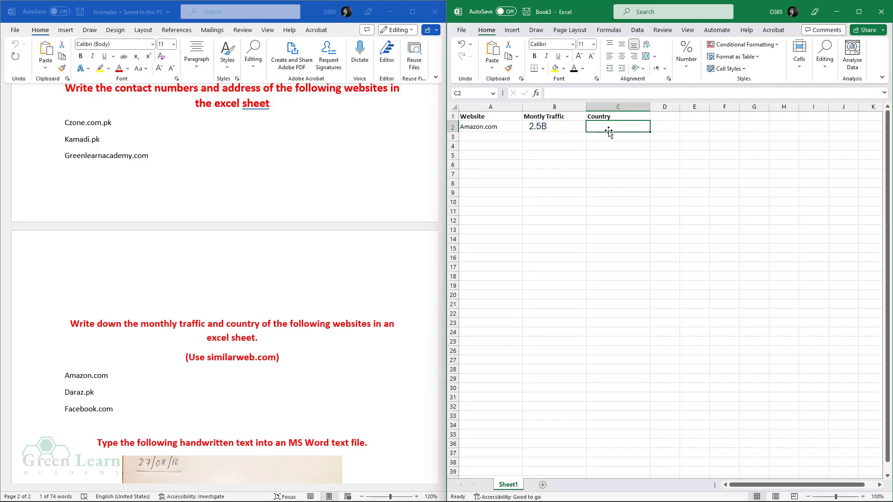
key("ctrl+v")
left_click(603, 97)
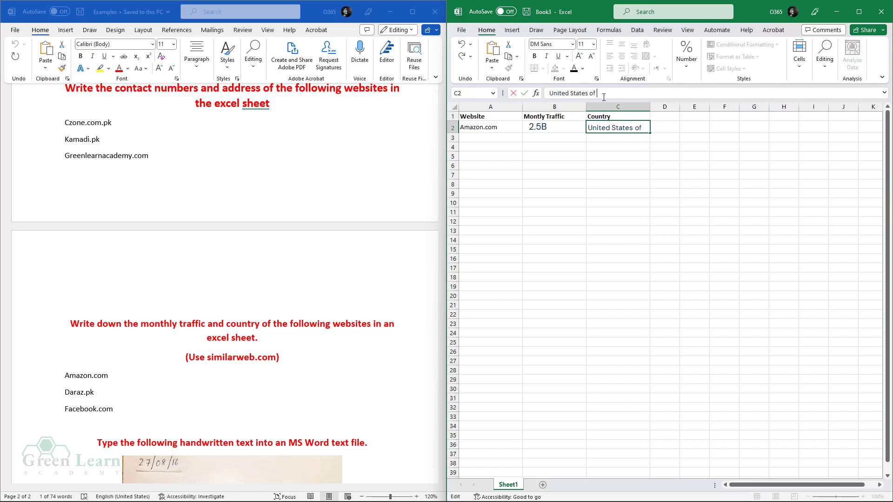
type("of America")
left_click(588, 166)
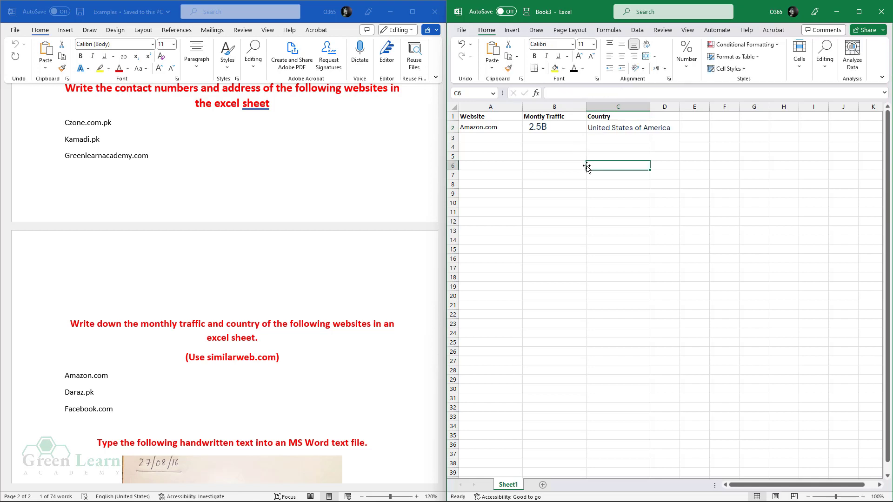
- Set cells B2:C2 to Calibri and reduce their font size
left_click_drag(540, 126, 598, 128)
left_click(572, 44)
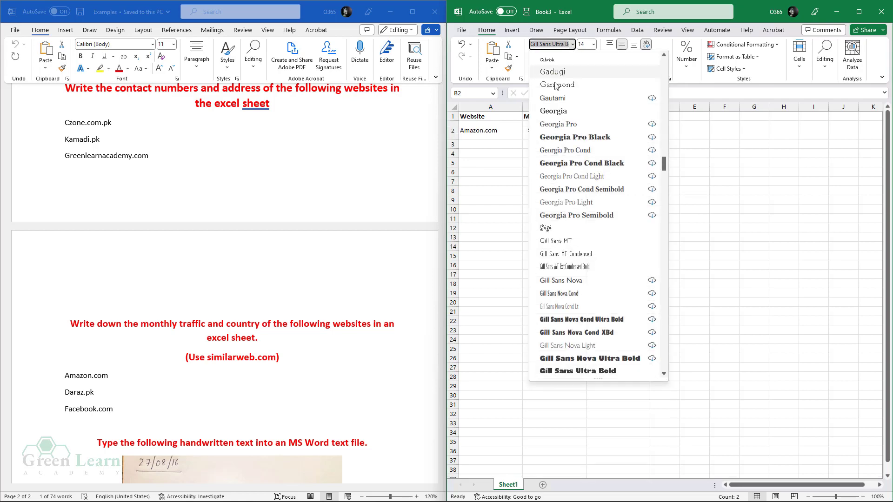
left_click(572, 44)
left_click(572, 44)
left_click_drag(664, 163, 662, 61)
left_click(592, 85)
left_click(594, 56)
left_click(570, 264)
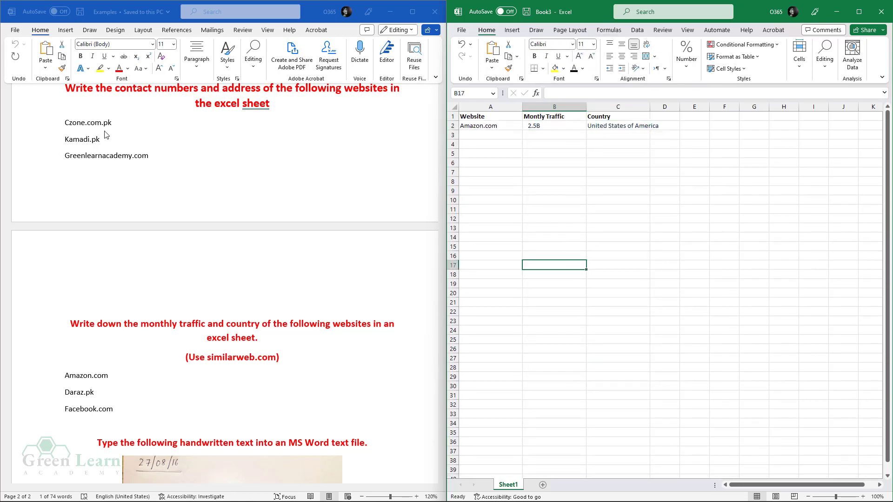
- Copy Daraz.pk from the Word task list into cell A3
double_click(82, 391)
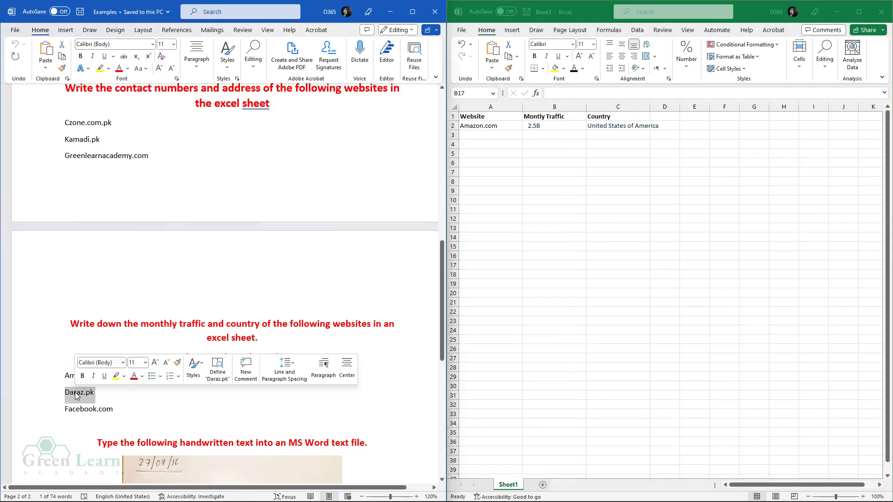
right_click(79, 392)
left_click(99, 233)
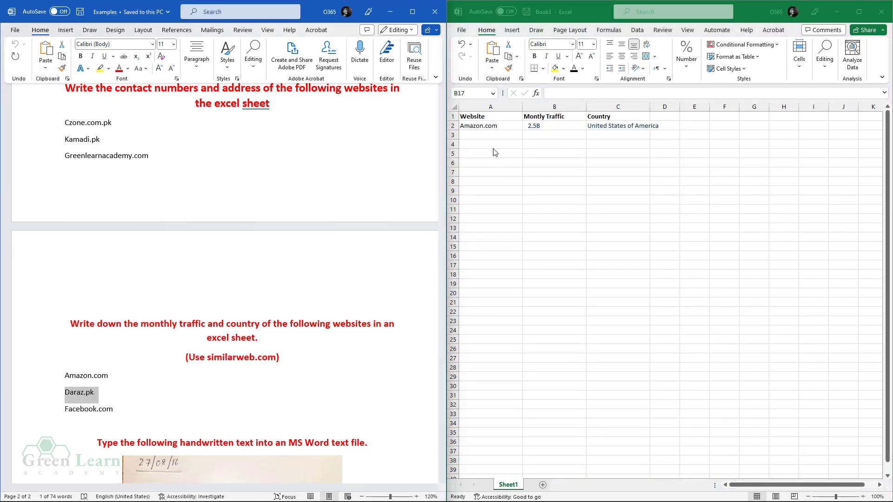
left_click(496, 141)
left_click(497, 134)
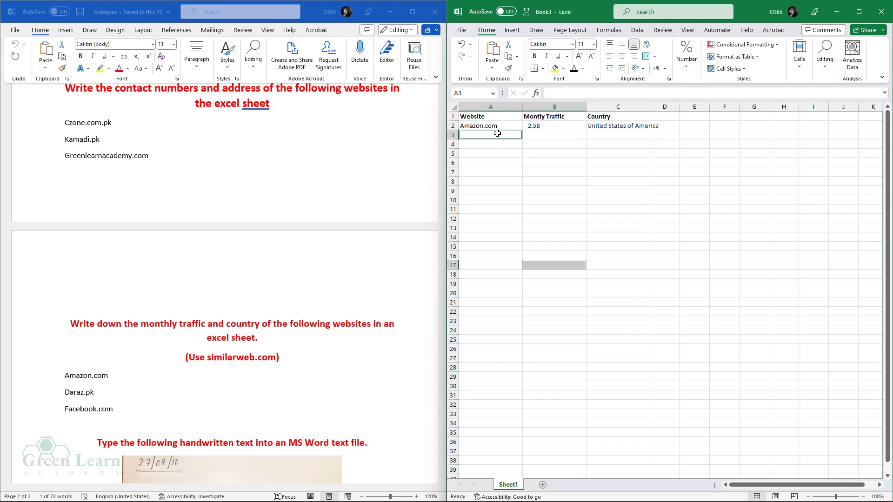
key("ctrl+v")
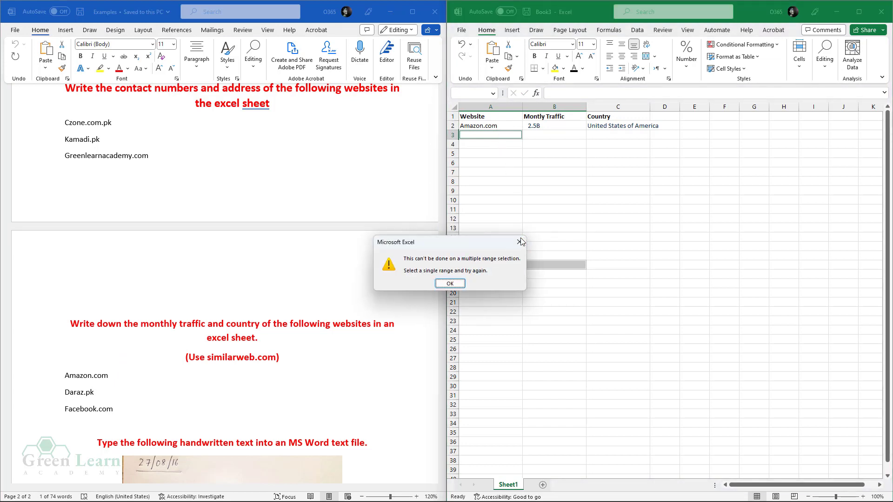
key("Return")
left_click(495, 163)
left_click(485, 135)
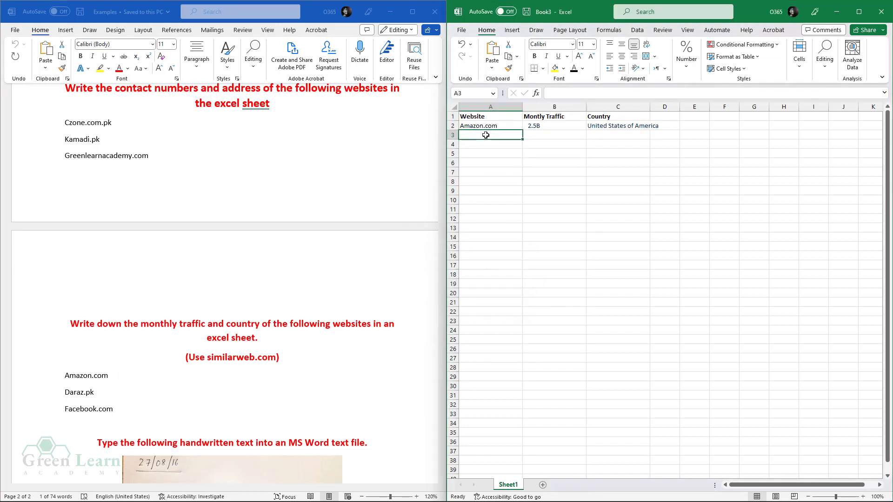
key("ctrl+v")
left_click(496, 192)
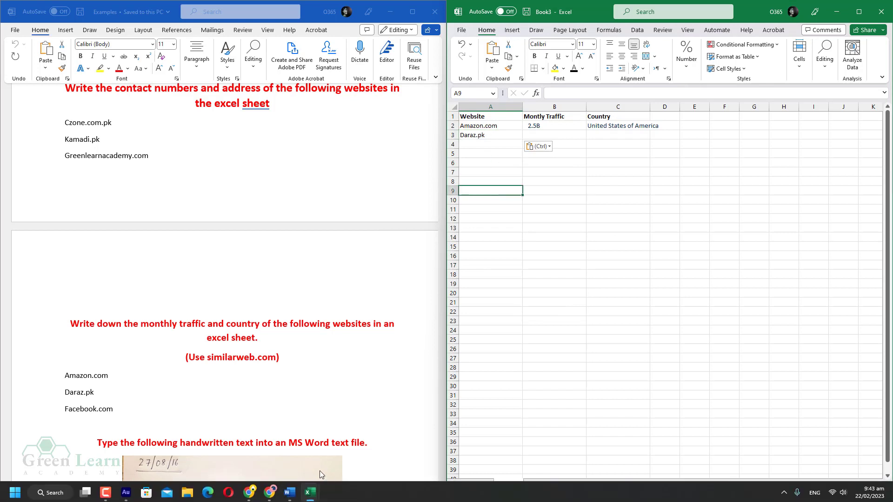
left_click(249, 491)
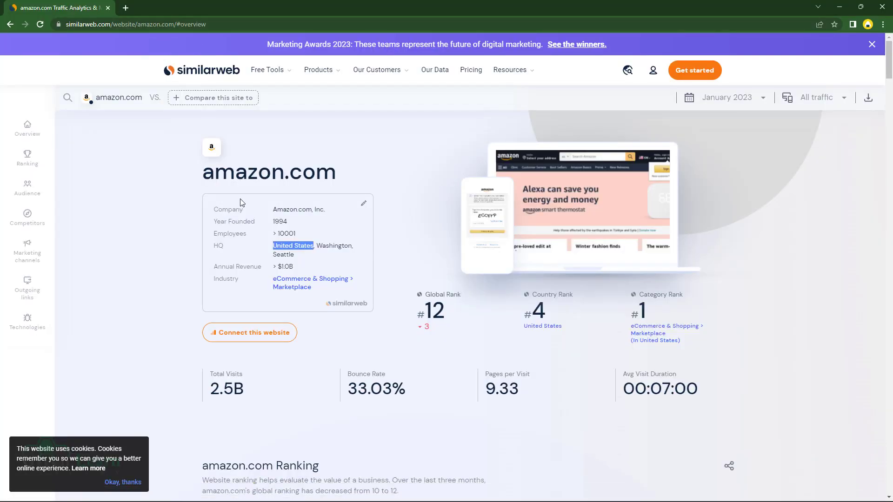
- Search Similarweb for Daraz.pk and open the daraz.pk analysis page
left_click(803, 250)
left_click(116, 101)
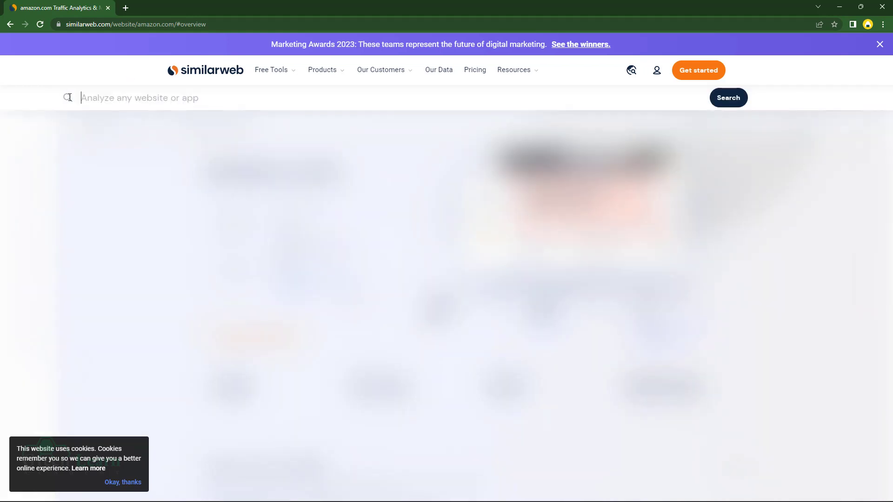
key("ctrl+v")
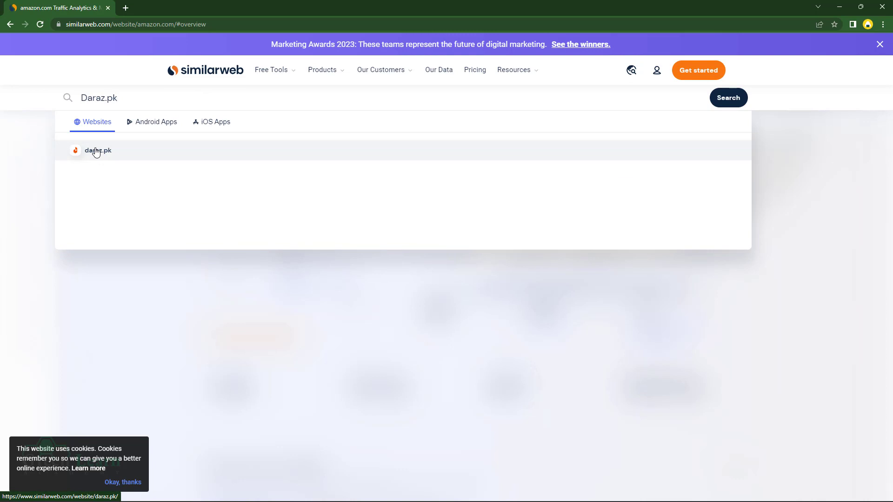
left_click(96, 151)
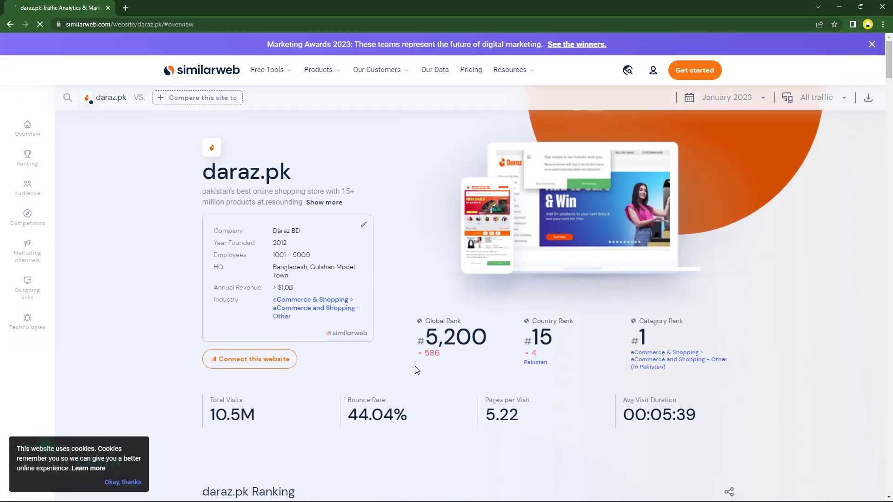
- Copy daraz.pk's 10.5M total visits into Book3 cell B3
left_click_drag(286, 414, 210, 414)
right_click(247, 412)
left_click(274, 423)
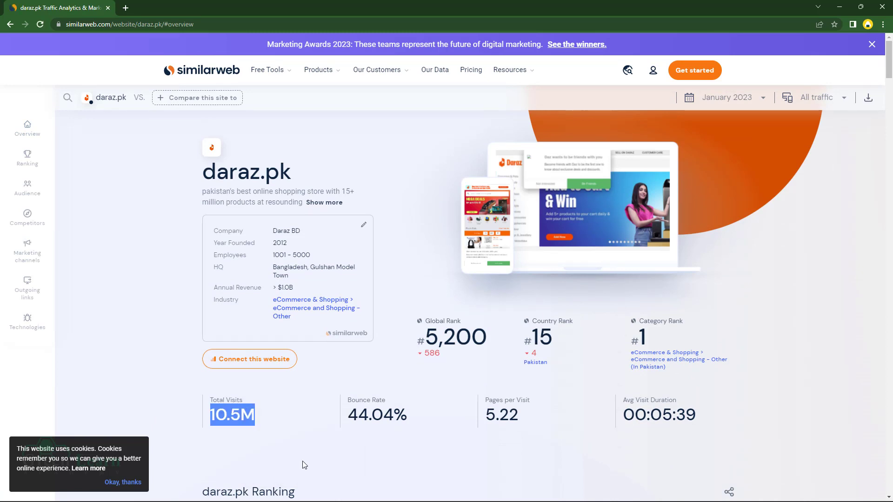
mouse_move(309, 491)
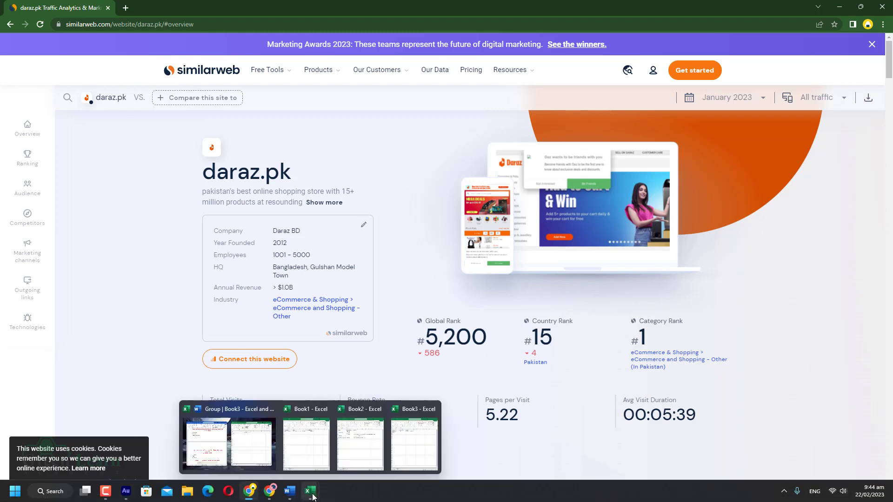
left_click(256, 455)
left_click(551, 133)
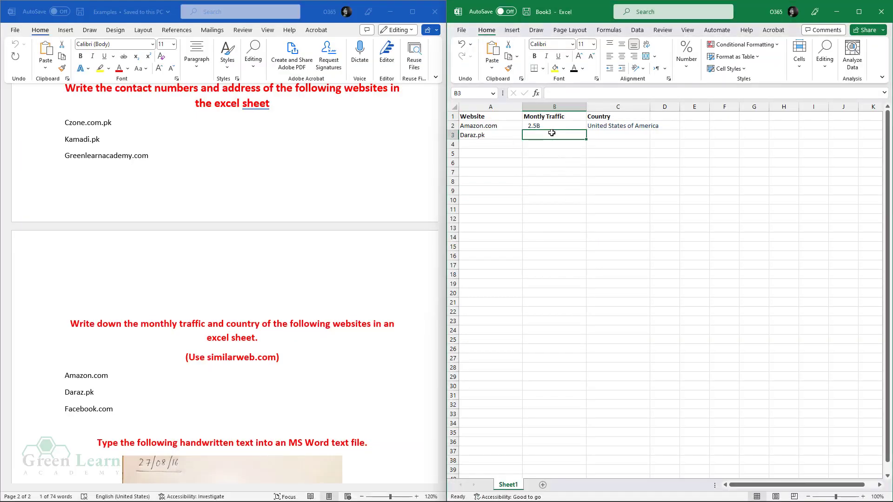
key("ctrl+v")
left_click(552, 178)
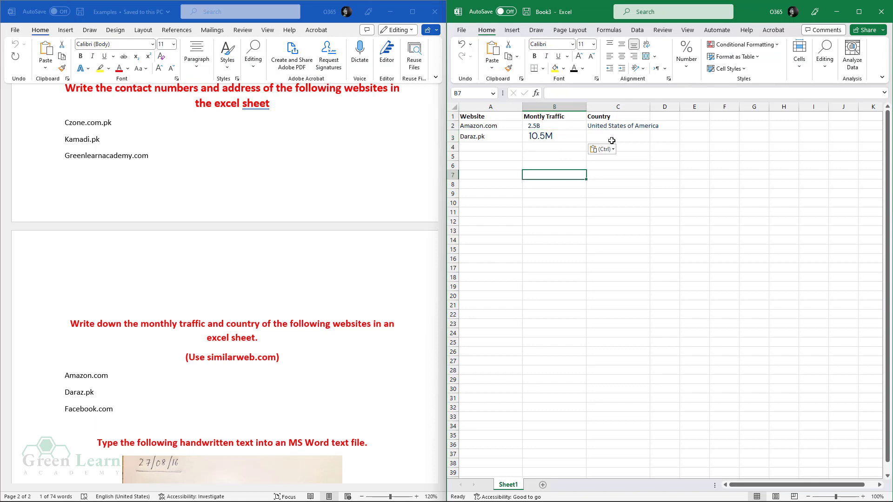
left_click(612, 141)
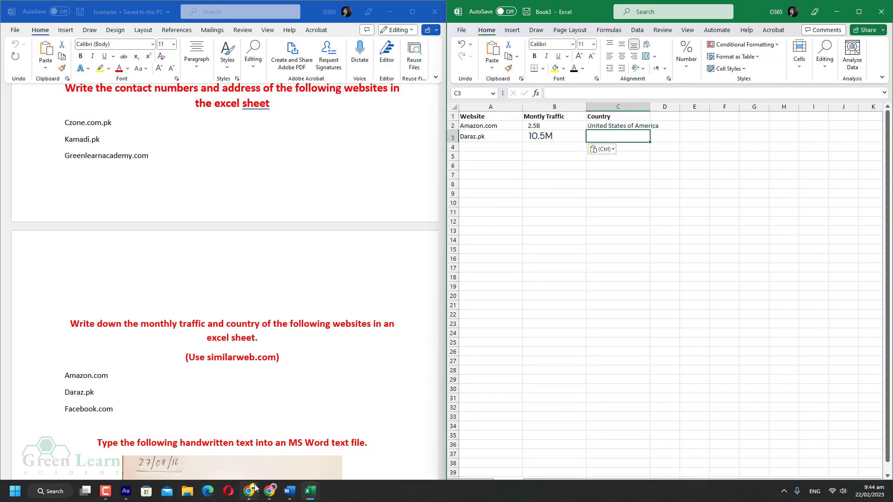
left_click(254, 499)
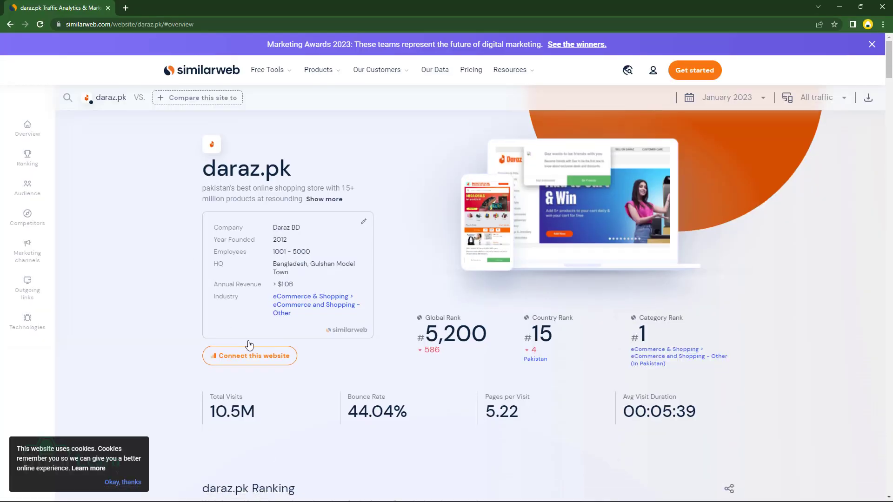
- Copy 'Pakistan' as daraz.pk's country from its Similarweb overview
scroll(359, 355, "down", 6)
scroll(359, 360, "down", 15)
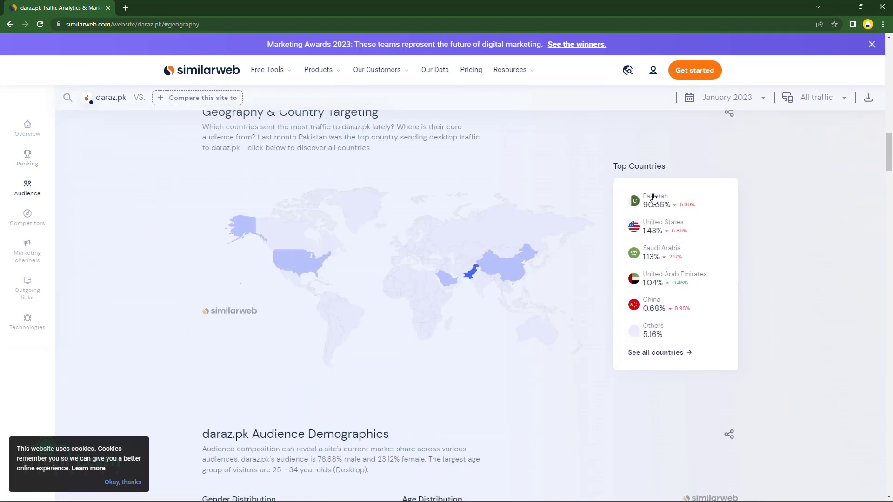
left_click(653, 199)
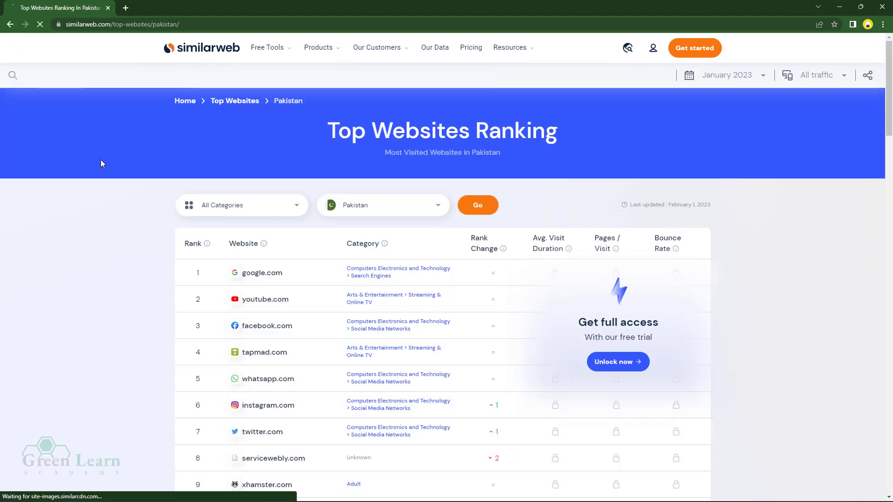
left_click(11, 26)
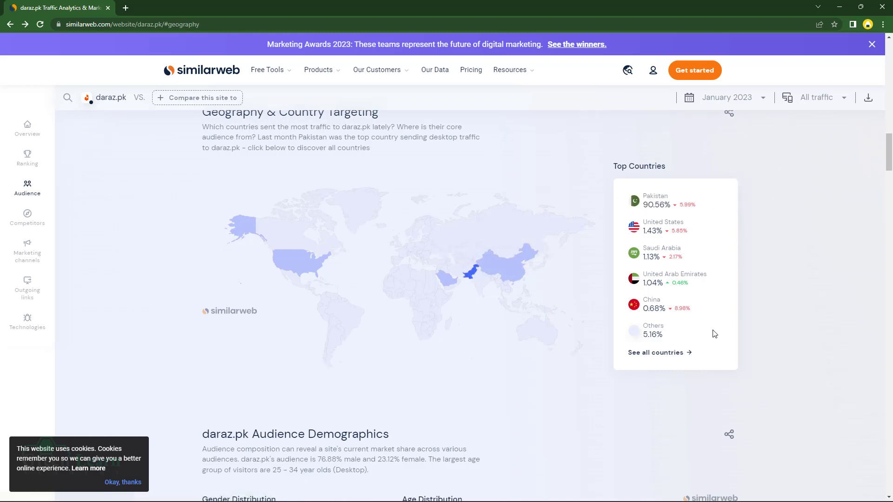
scroll(715, 334, "down", 5)
scroll(724, 347, "up", 20)
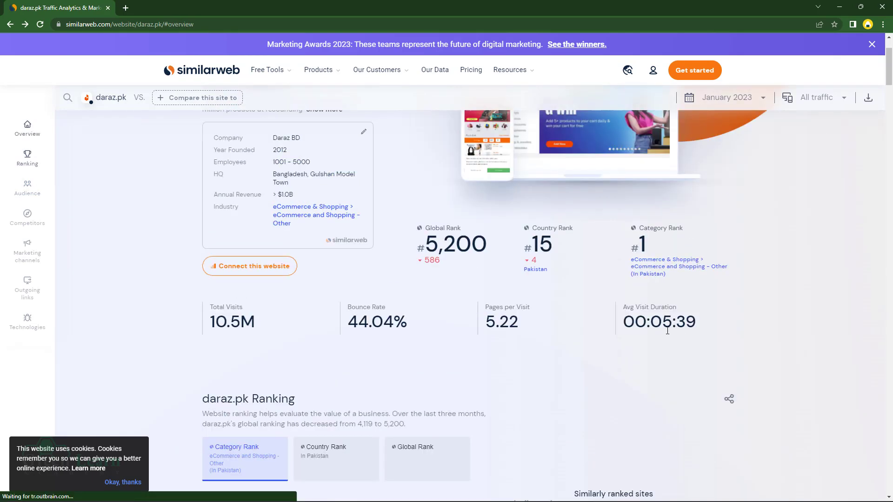
scroll(667, 330, "up", 2)
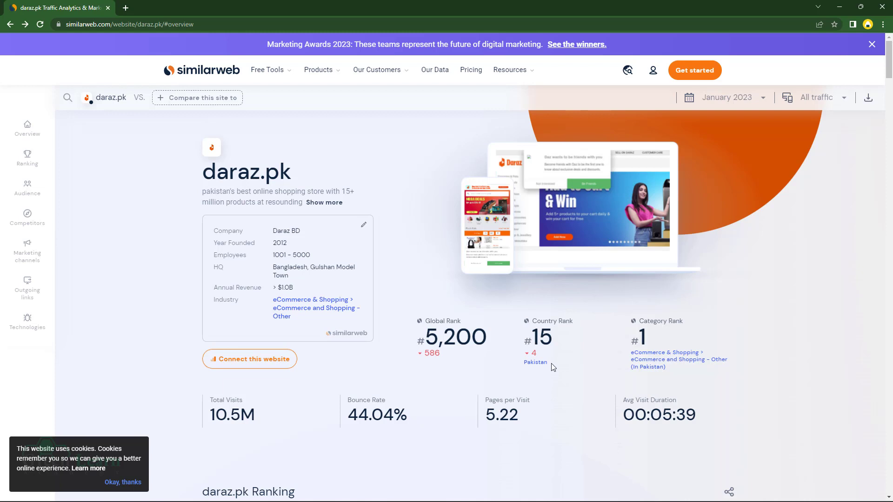
left_click_drag(551, 364, 530, 363)
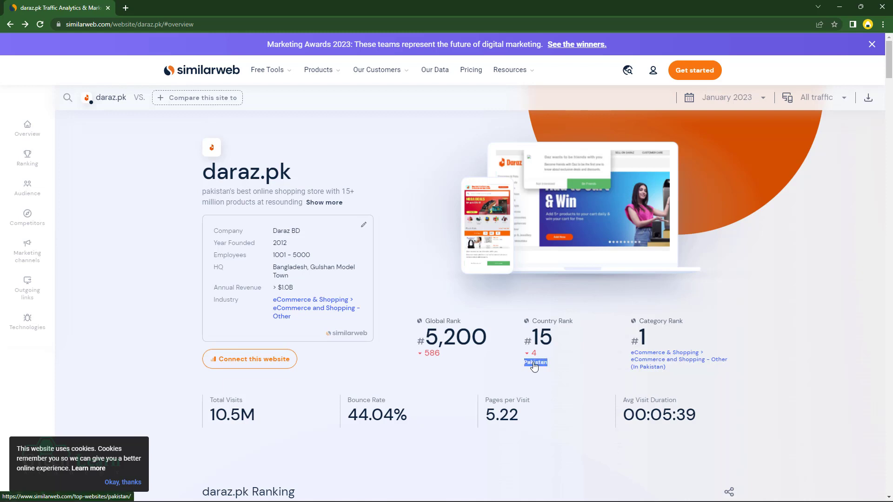
right_click(533, 362)
left_click(565, 306)
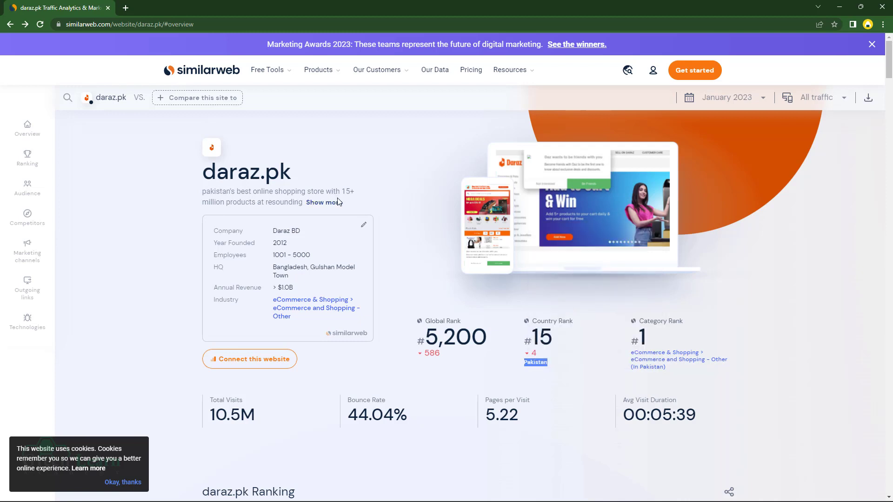
mouse_move(289, 491)
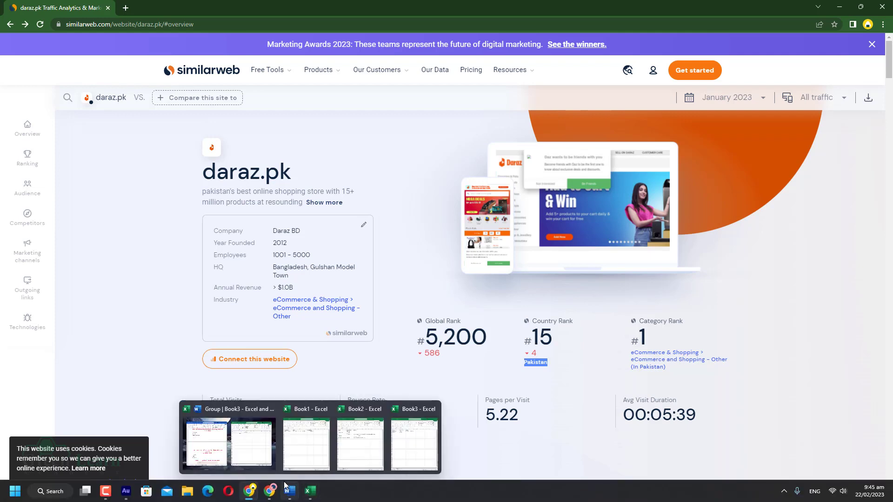
left_click(274, 465)
- Paste Pakistan into C3 and remove its hyperlink so it is plain text
left_click(610, 132)
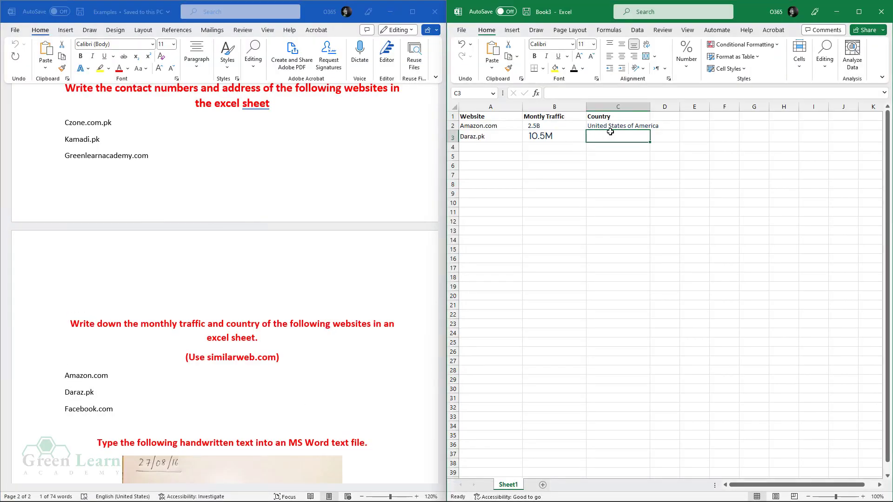
key("ctrl+v")
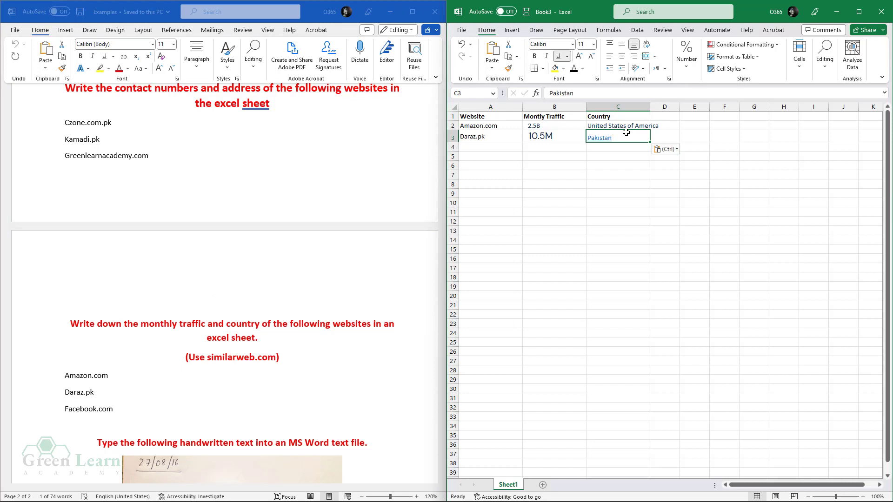
key("ctrl")
key("Escape")
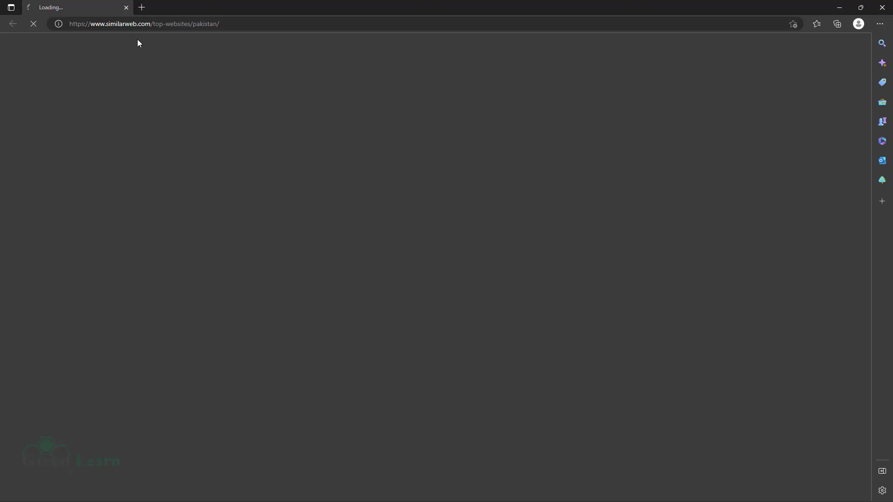
left_click(126, 8)
right_click(603, 137)
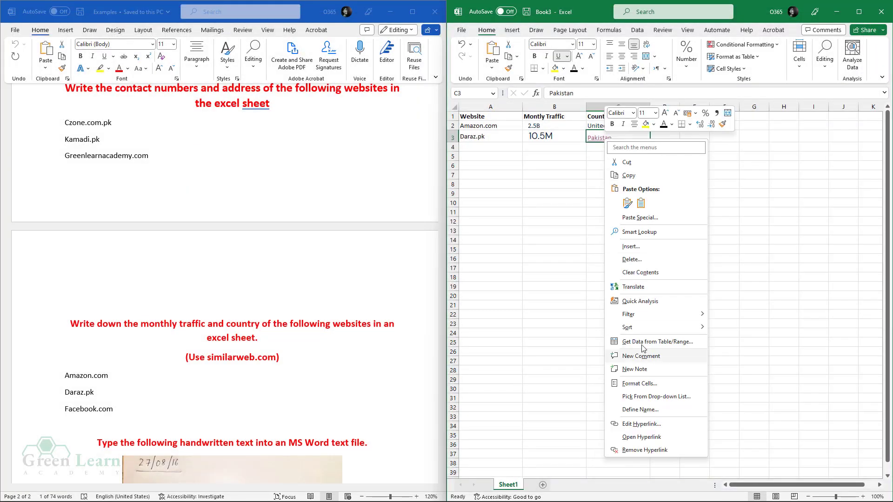
left_click(623, 420)
key("BackSpace")
left_click_drag(701, 345, 687, 224)
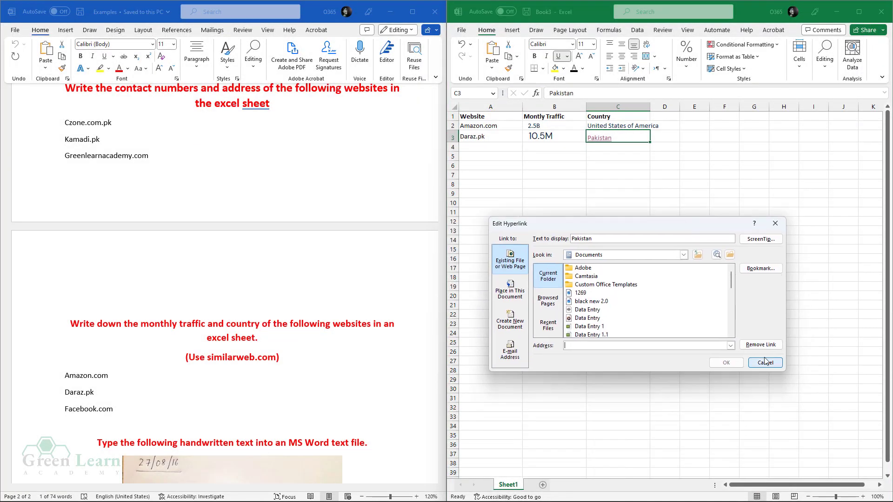
left_click(768, 349)
- Copy Facebook.com from the Word task list into cell A4
double_click(92, 410)
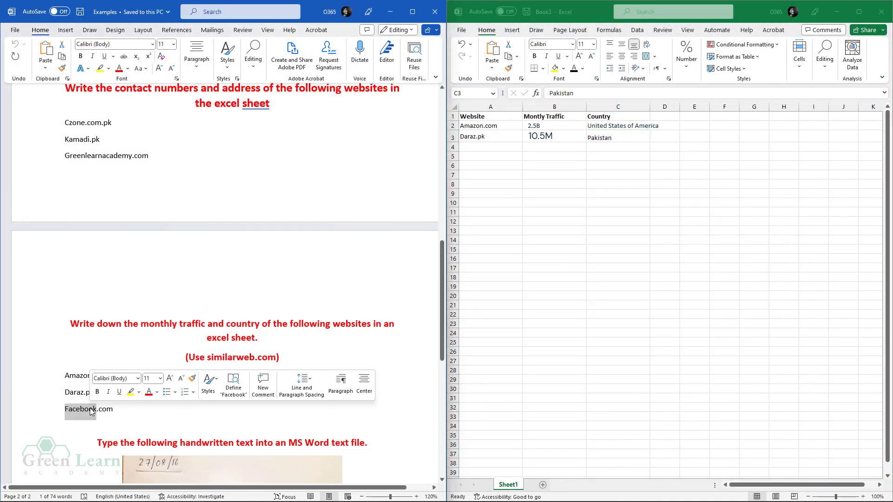
right_click(92, 412)
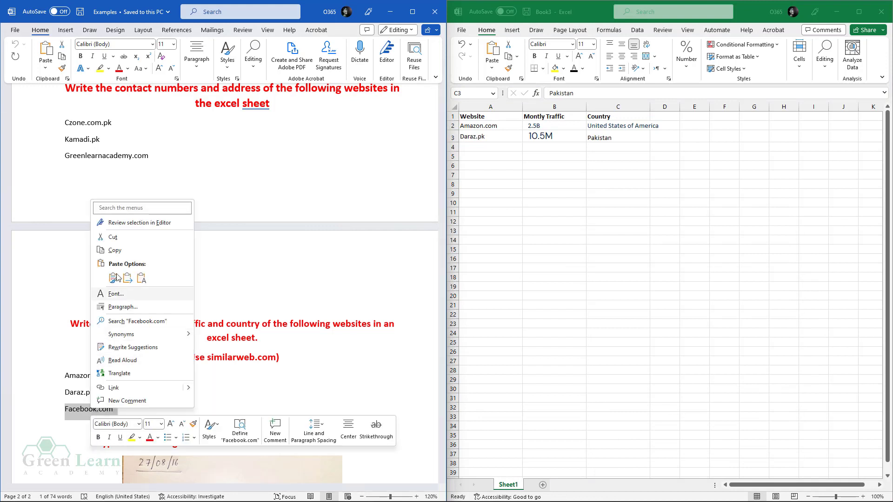
left_click(122, 254)
double_click(487, 145)
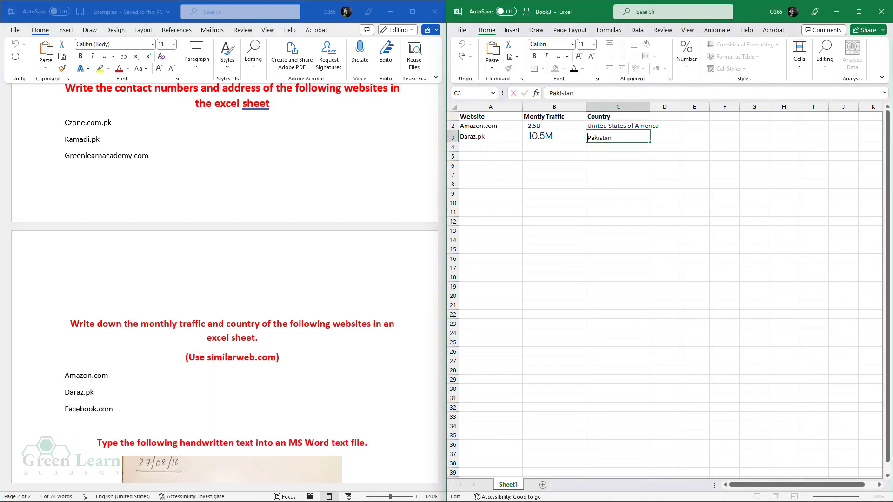
left_click(487, 145)
key("ctrl+v")
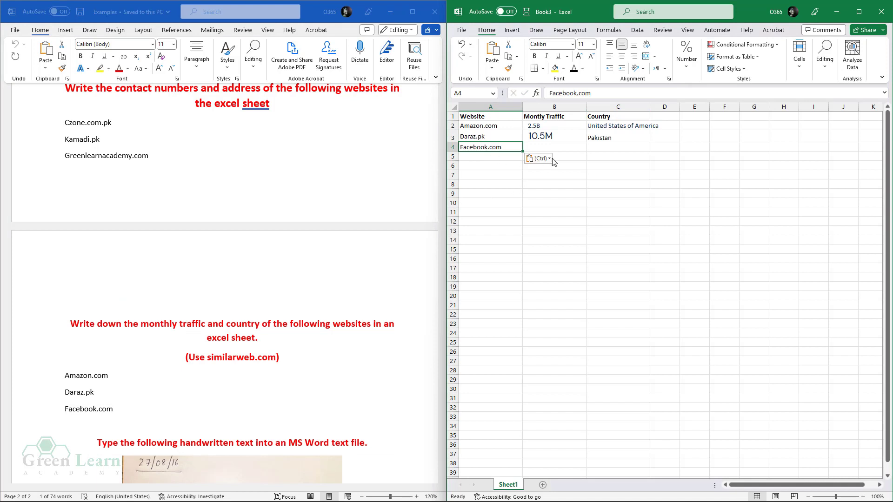
left_click(554, 147)
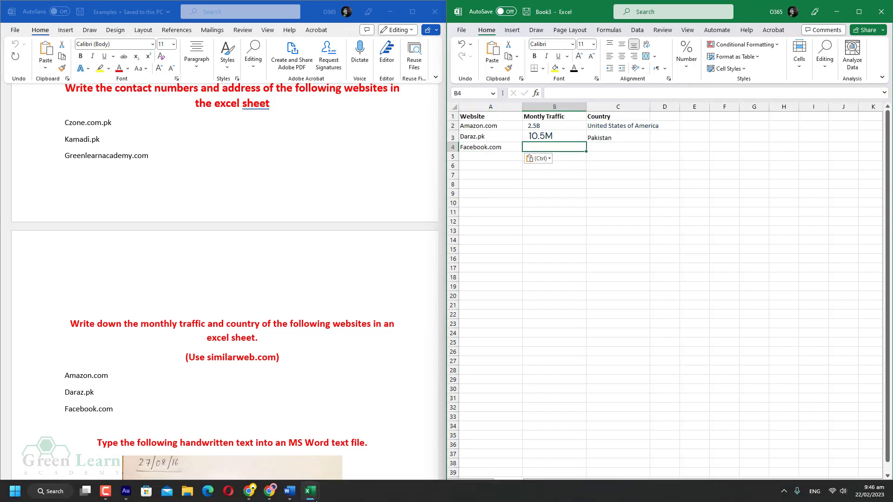
- Enter Facebook.com in Similarweb's website search
left_click(250, 492)
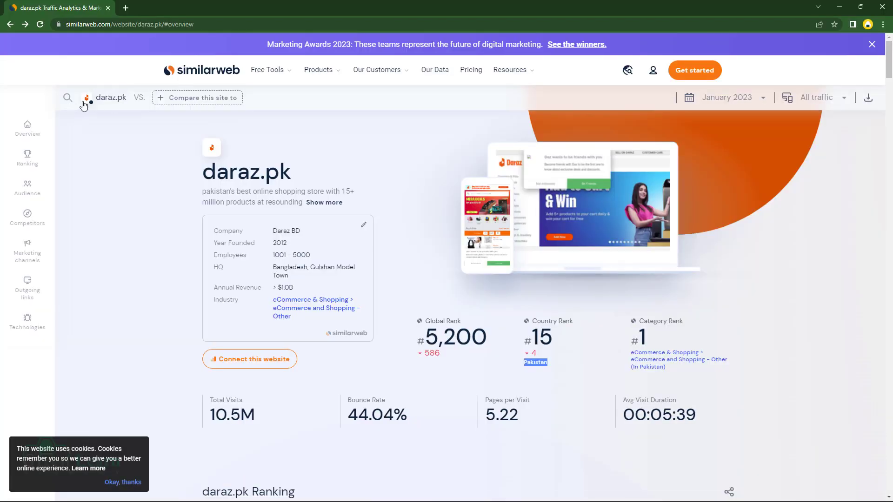
left_click(68, 97)
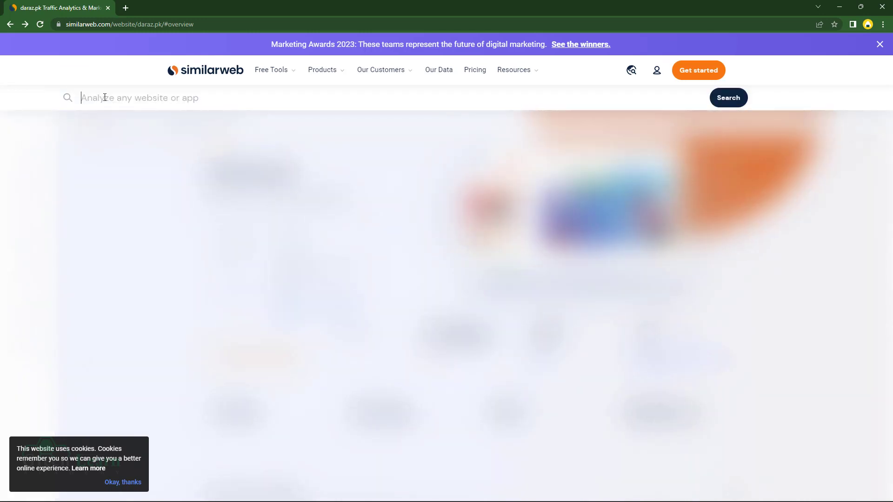
key("ctrl+v")
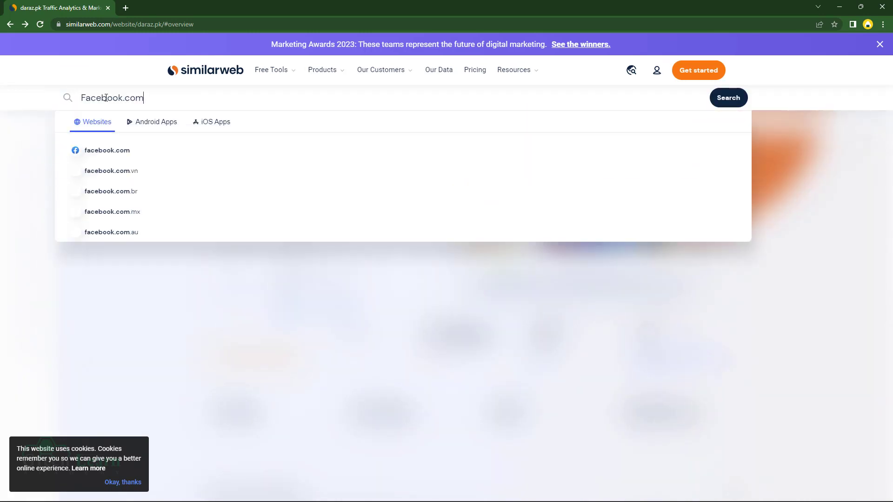
- Open facebook.com's Similarweb analysis and check the available date ranges
left_click(112, 153)
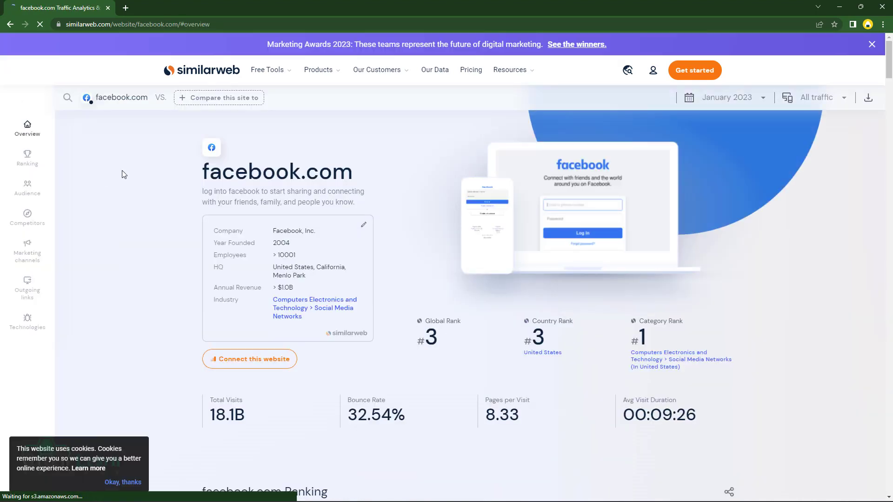
double_click(227, 417)
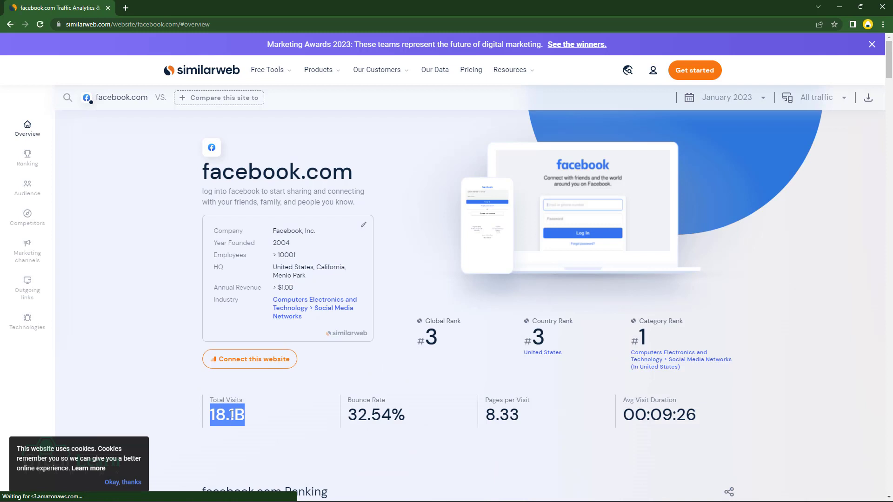
right_click(229, 415)
left_click(259, 422)
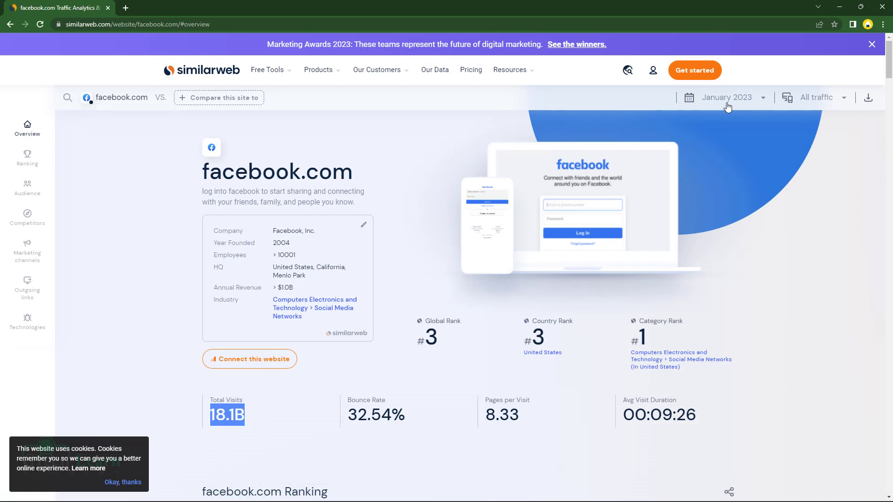
left_click(750, 99)
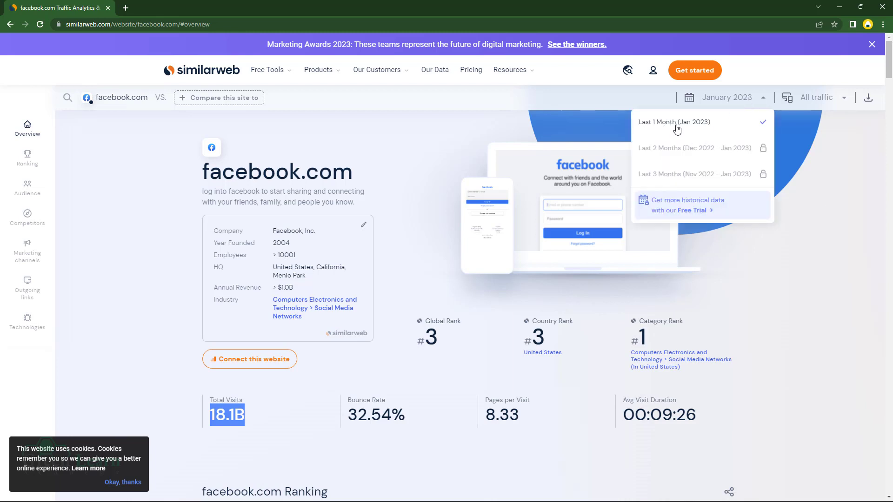
left_click(242, 419)
- Copy facebook.com's 18.1B total visits into Book3 cell B4
double_click(241, 419)
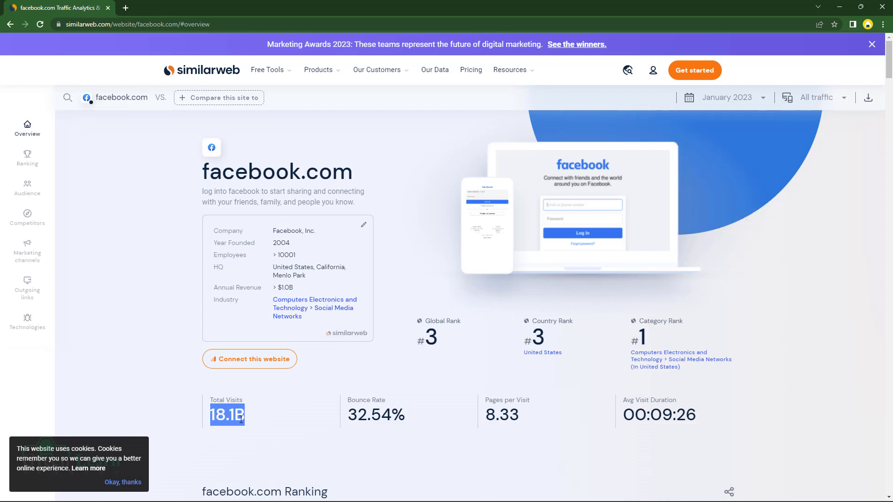
right_click(241, 420)
left_click(283, 347)
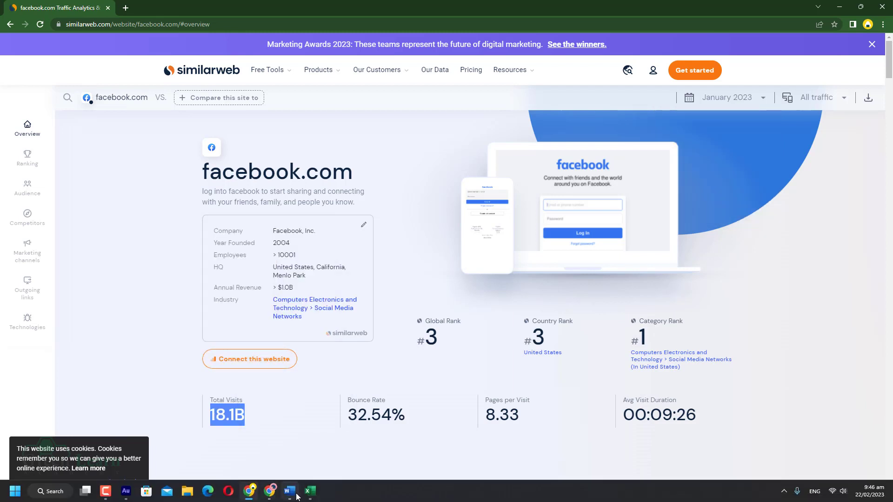
mouse_move(308, 497)
left_click(255, 450)
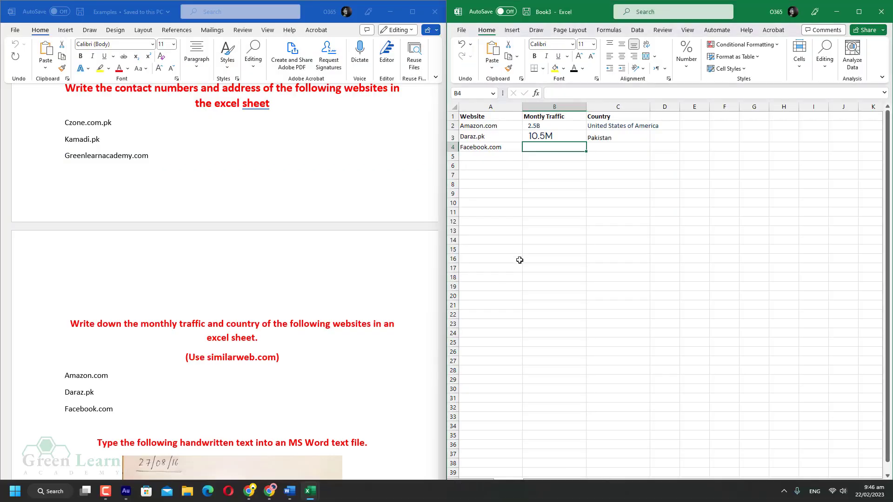
key("ctrl+v")
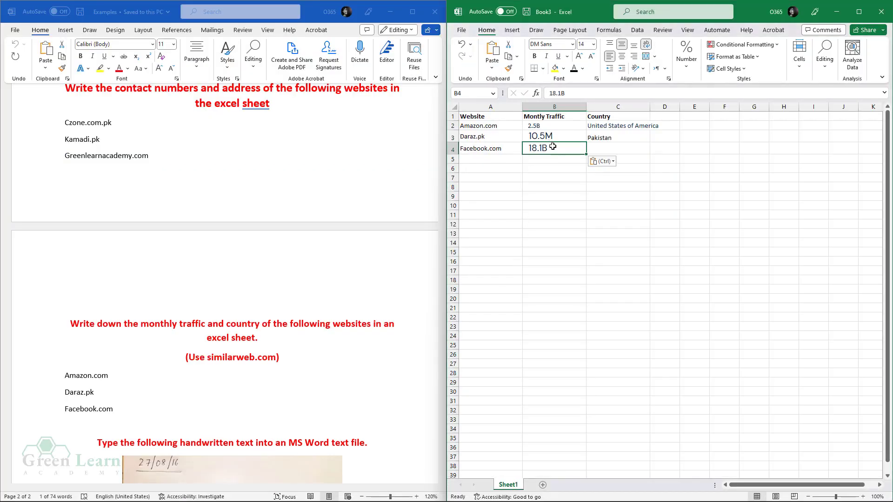
left_click(600, 146)
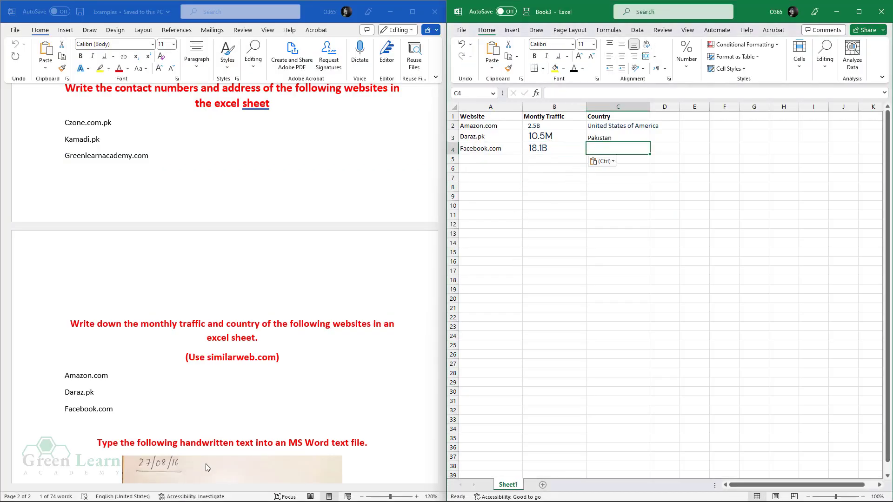
left_click(256, 490)
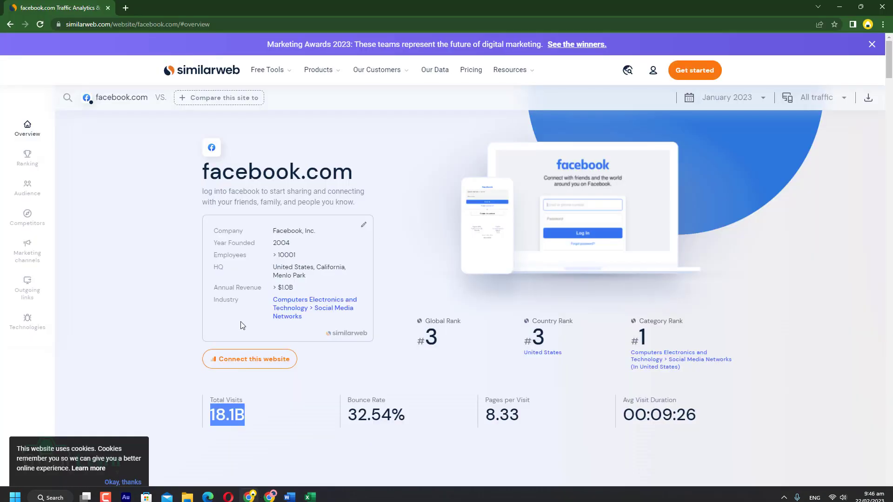
- Scroll facebook.com's overview to Top Countries, led by United States at 22.56%
left_click(173, 332)
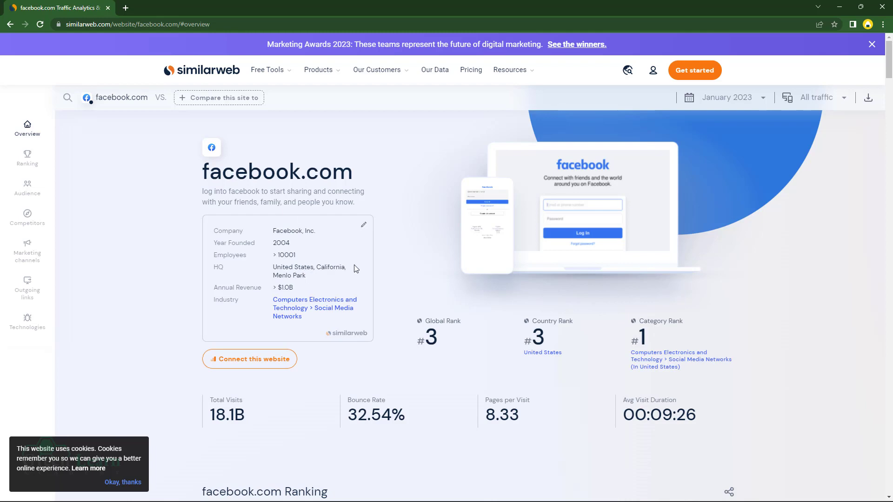
scroll(411, 283, "down", 4)
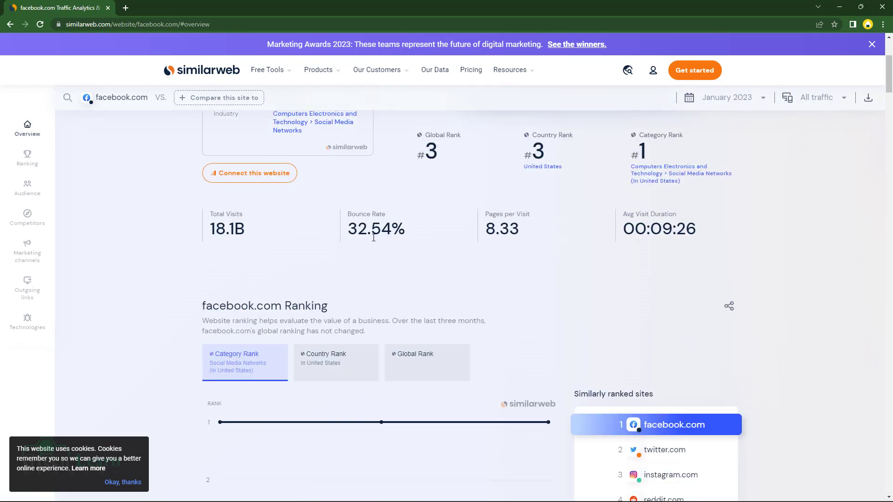
scroll(411, 284, "down", 14)
scroll(464, 258, "down", 3)
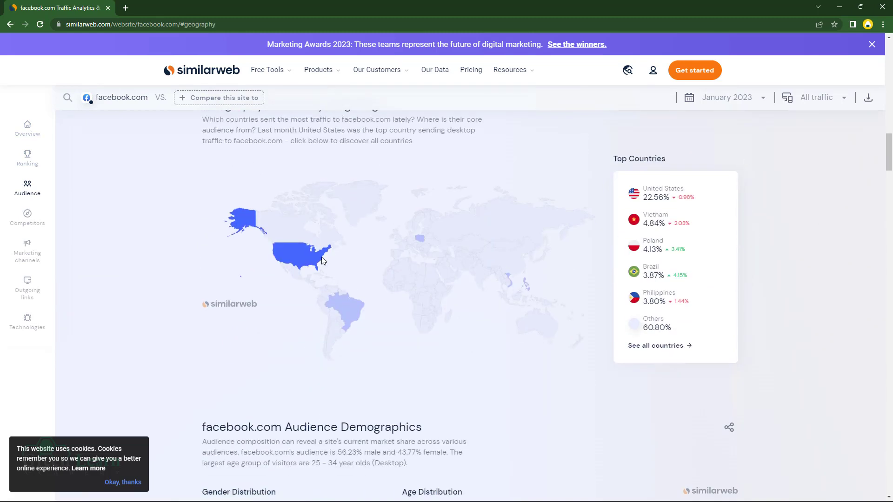
mouse_move(291, 256)
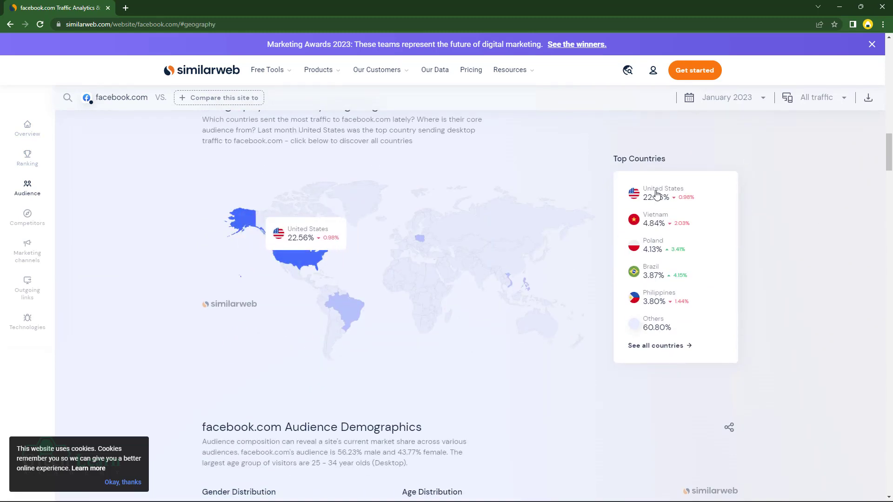
left_click_drag(655, 193, 655, 187)
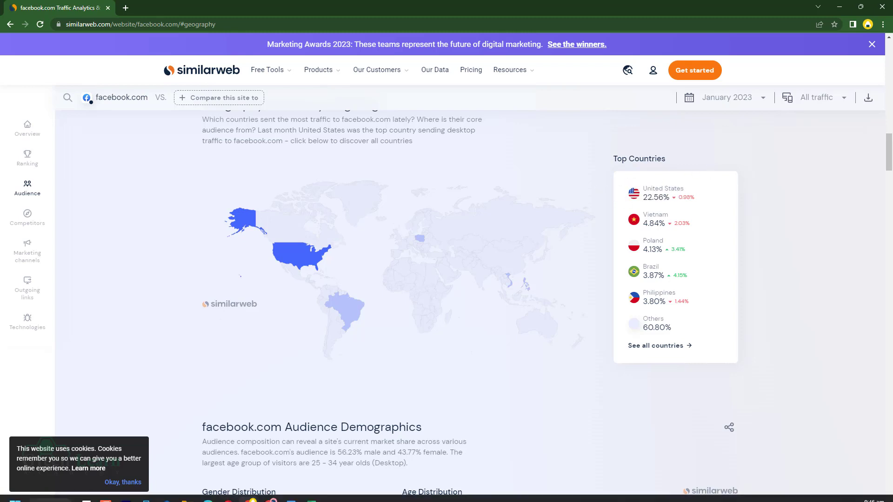
- Enter 'United States of America' as Facebook.com's country in cell C4
mouse_move(310, 491)
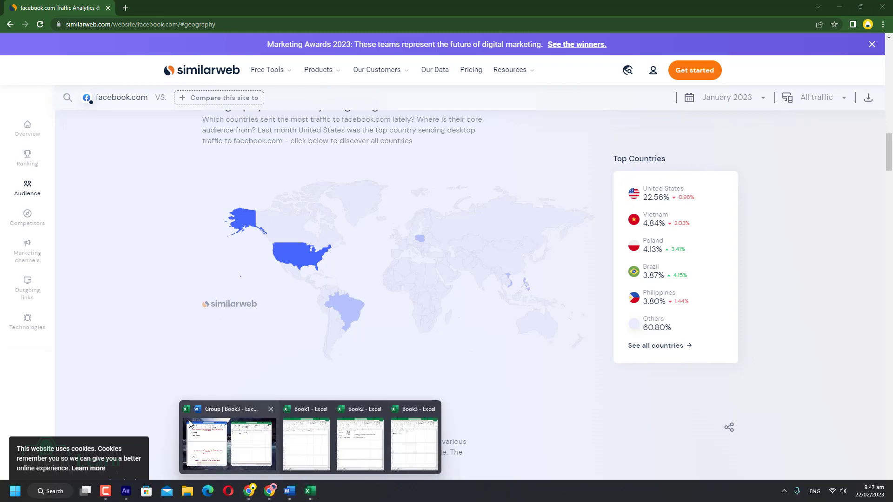
left_click(229, 444)
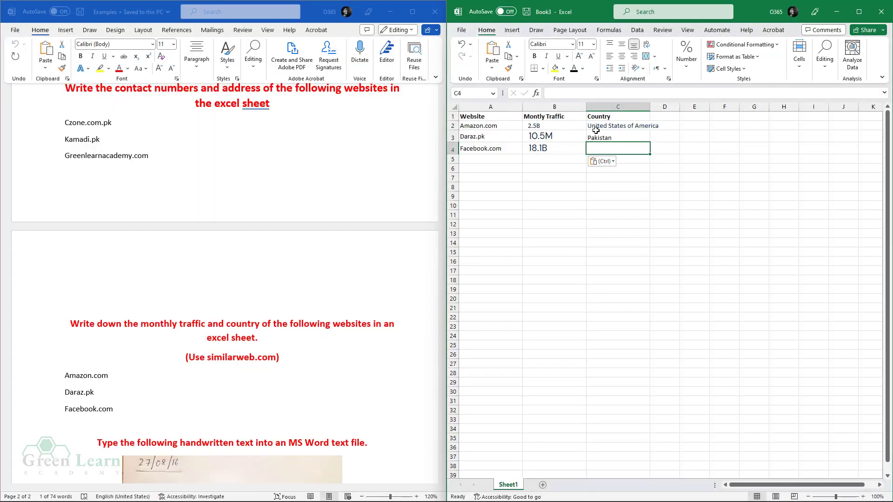
type("U")
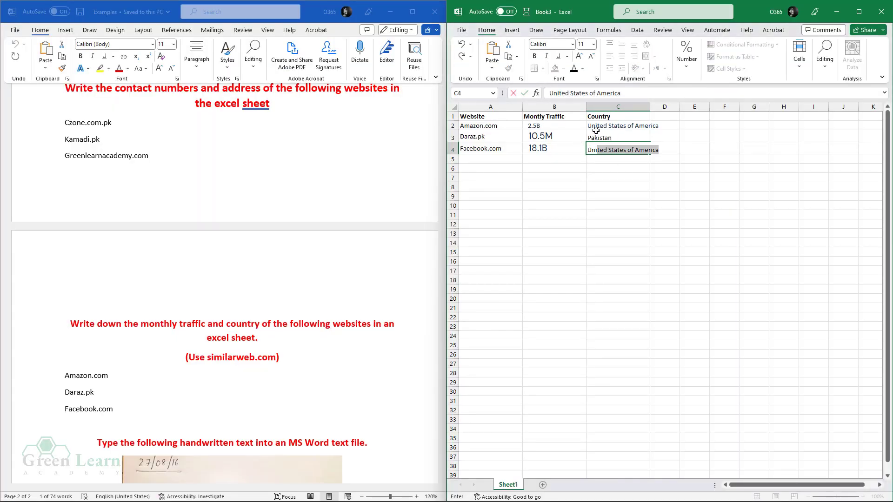
key("Tab")
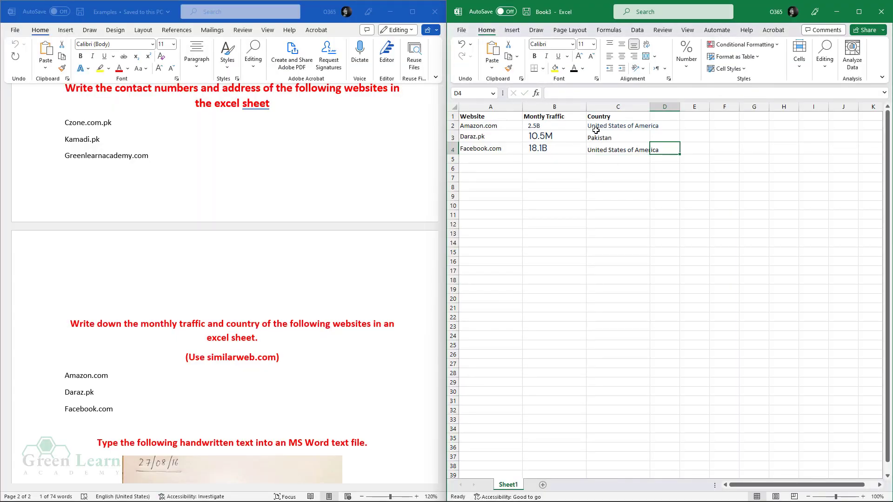
left_click(619, 148)
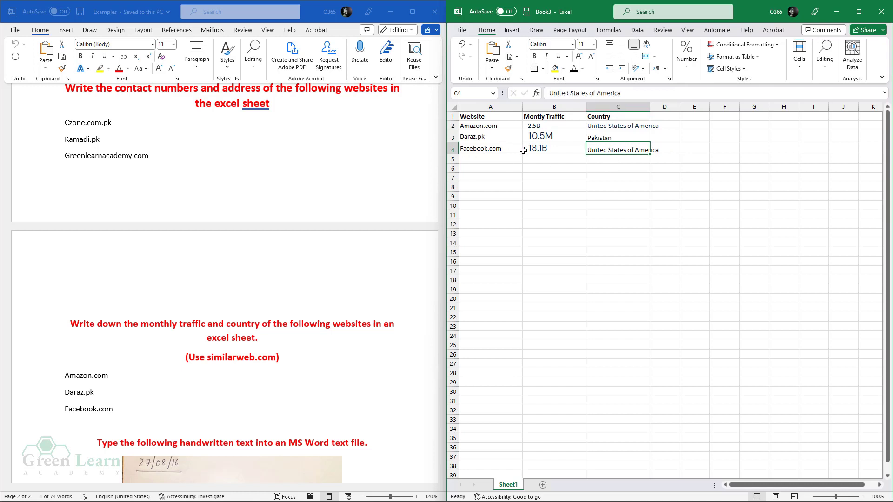
- Format the three website rows A2:C4 in Calibri, size 11
left_click_drag(493, 150, 604, 128)
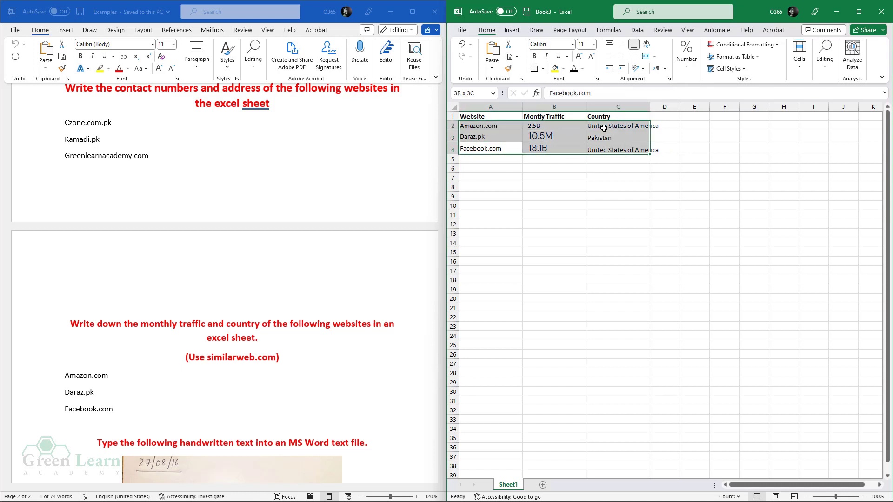
left_click(593, 44)
left_click(587, 89)
left_click(572, 44)
left_click(560, 86)
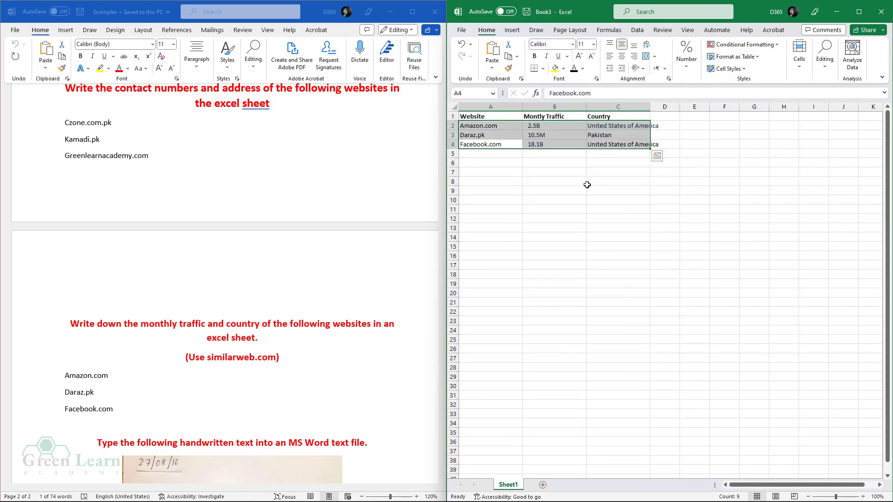
left_click(554, 209)
- Autofit the widths of columns A through C
left_click_drag(485, 106, 685, 106)
left_click(636, 186)
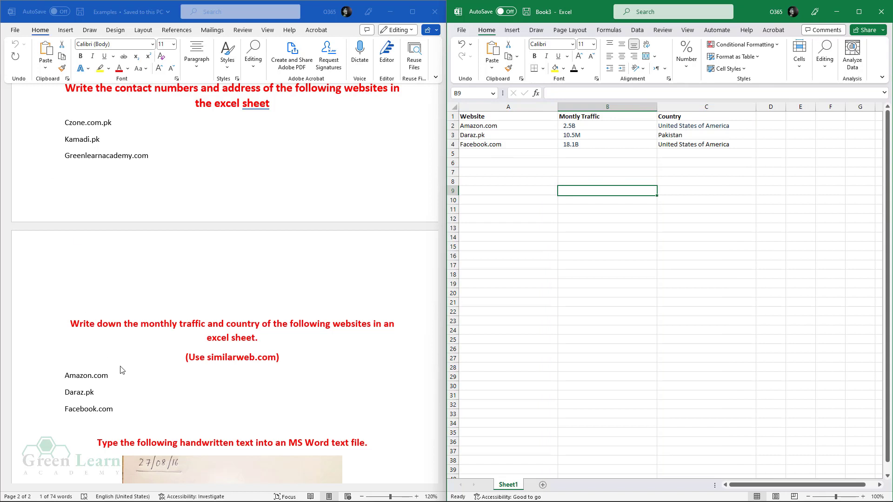
left_click(460, 31)
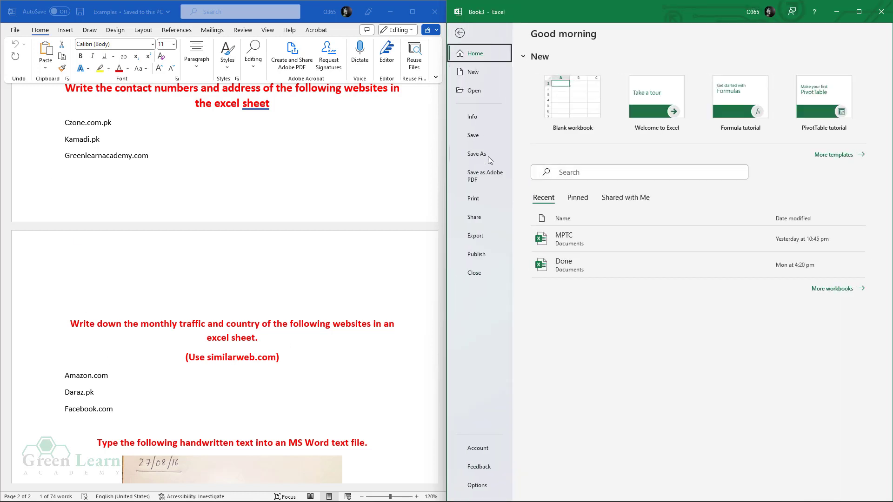
- Leave the File view and return to the worksheet
left_click(459, 33)
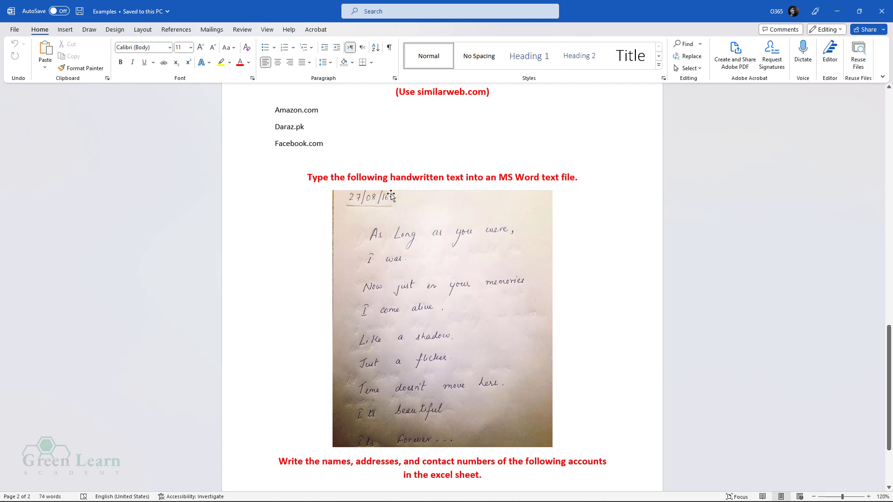
- Launch Word with a blank document on the right half, Examples on the left
left_click(18, 490)
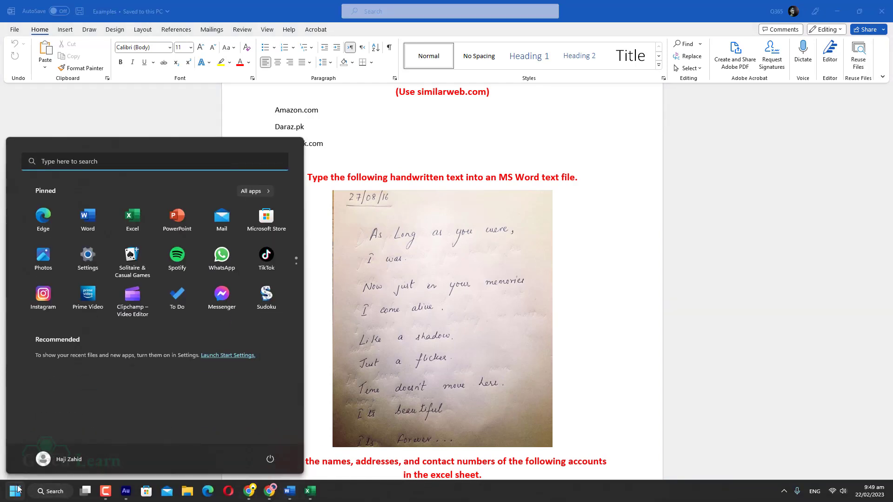
left_click(89, 219)
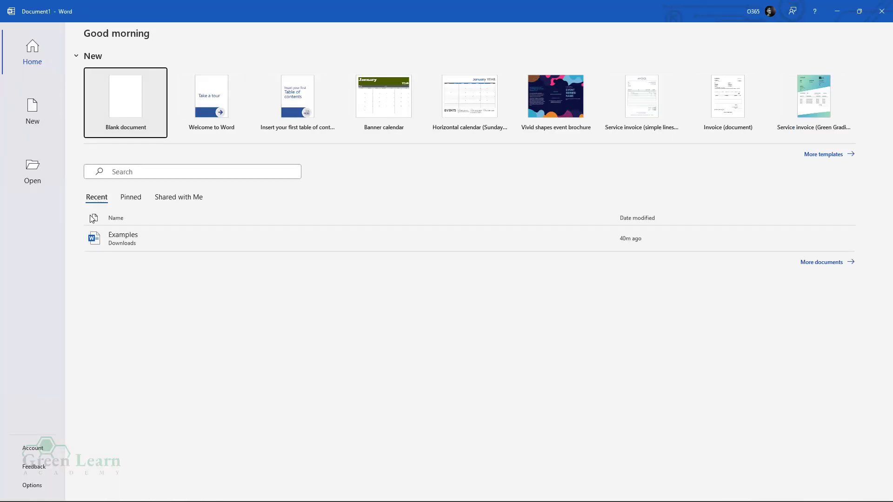
left_click(134, 106)
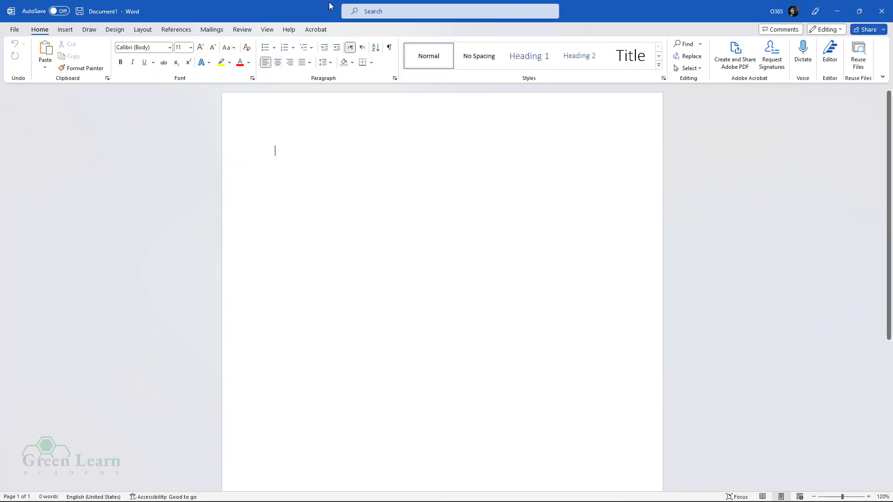
left_click_drag(279, 12, 890, 153)
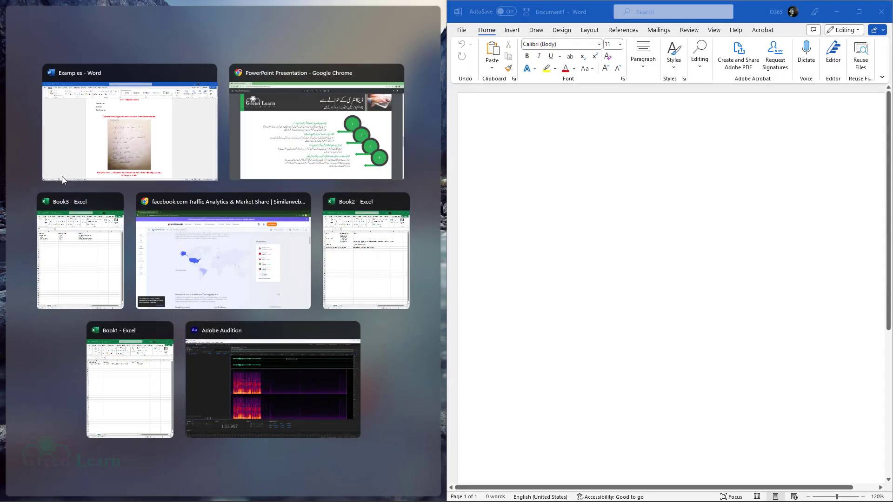
left_click(118, 141)
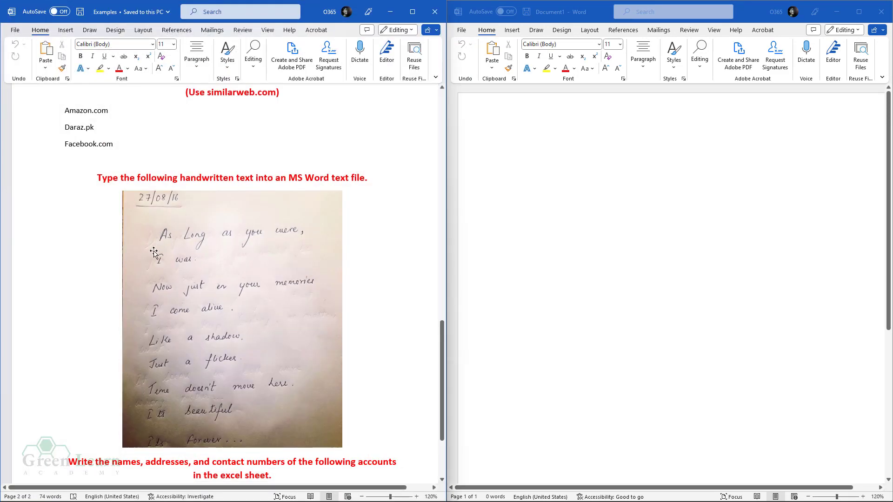
- Type the date 27/08/16 and the lines 'As Long as you were,' through 'I come alive.'
left_click(523, 144)
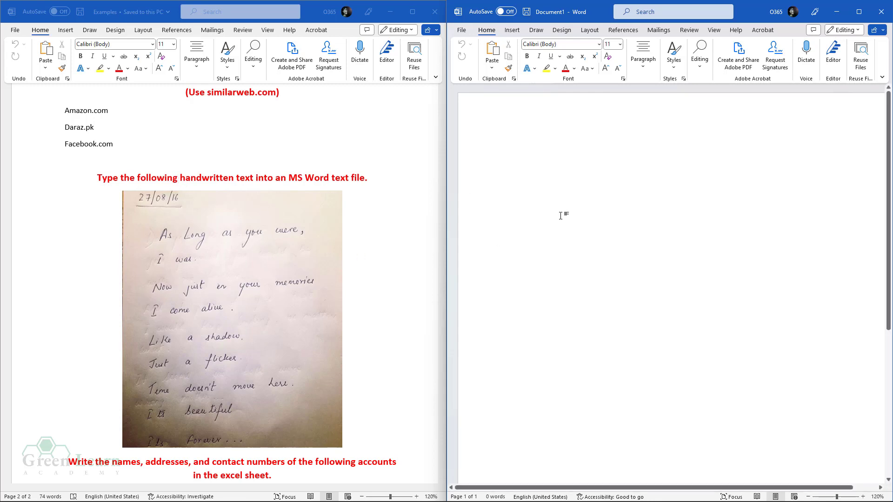
type("27")
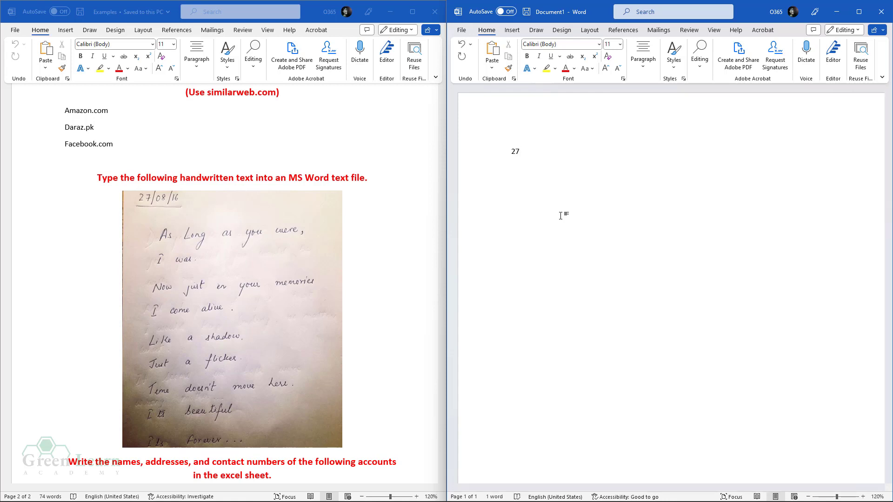
type("/08/16 a")
key("BackSpace")
type("As Long as you were,")
key("Return")
type("I was.")
key("Return")
type("Now ")
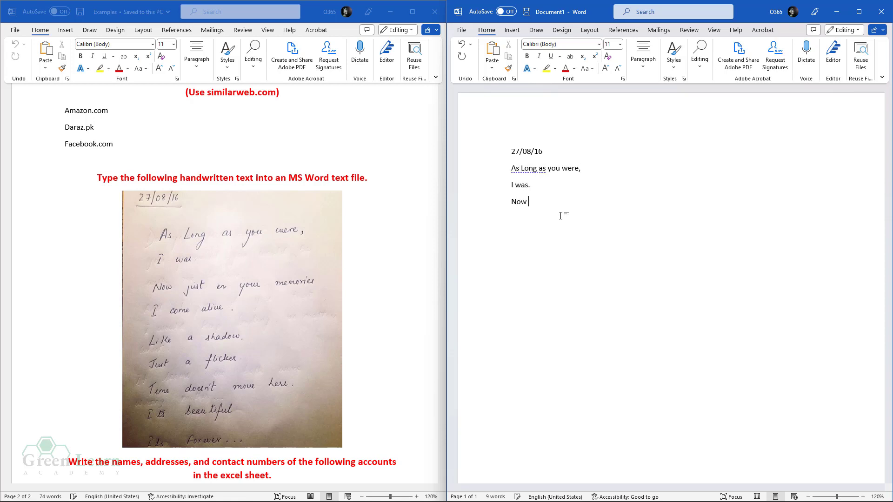
type("just in your memories")
key("Return")
type("I")
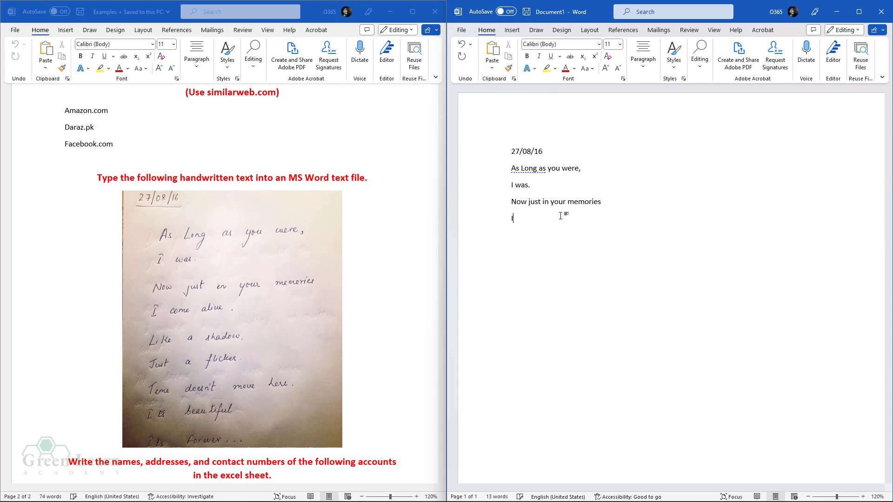
type(" come alive.")
key("Return")
- Type the remaining lines from 'Like a shadow' through 'It's forever...'
type("Like a shadow")
type("Just a flicker.")
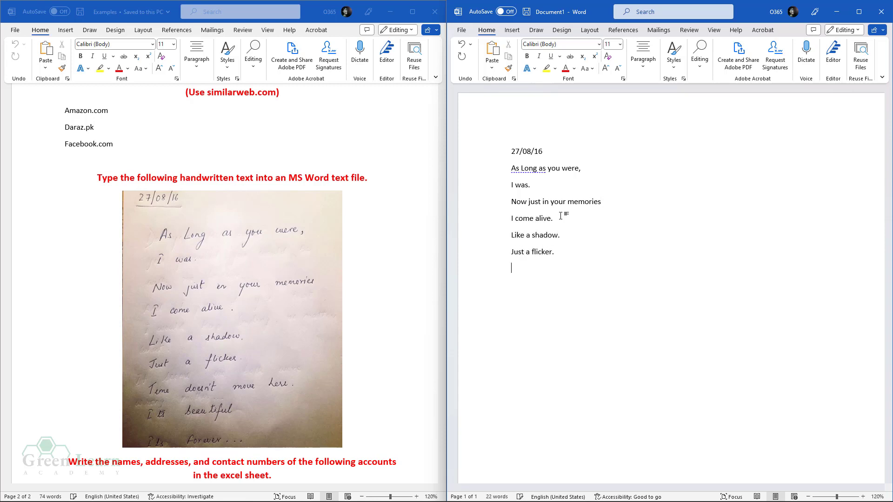
type("Time doesn't move less.")
key("Return")
type("It's beautiful")
key("Return")
type("i")
key("BackSpace")
type("It")
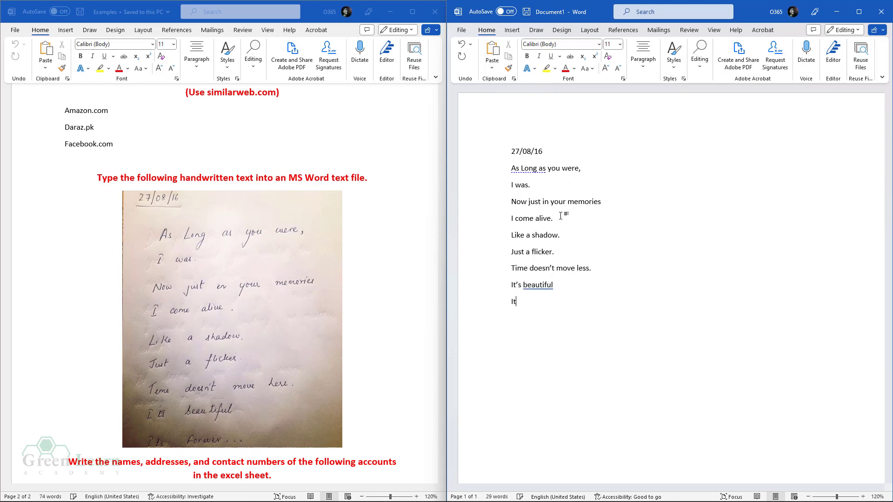
type("'s forever...")
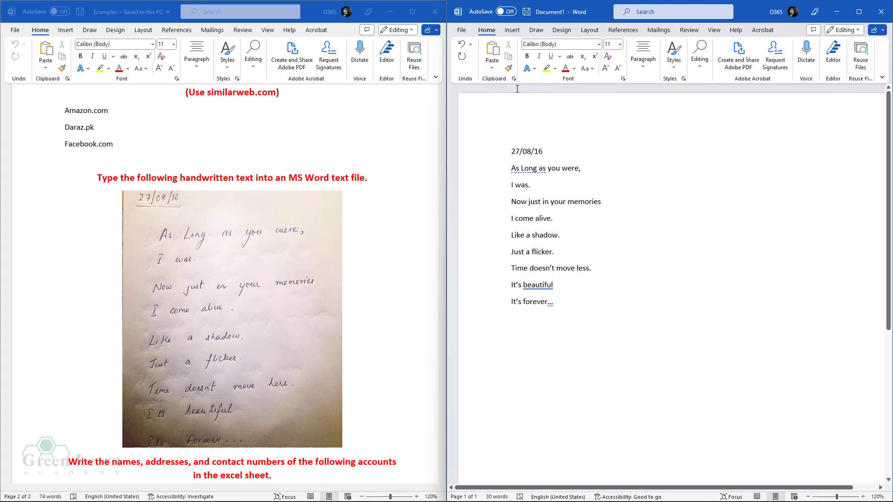
left_click(460, 29)
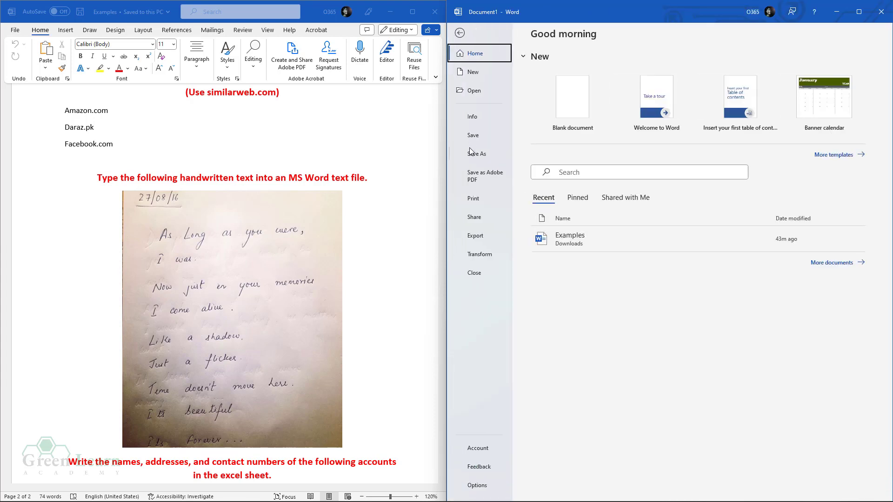
left_click(460, 33)
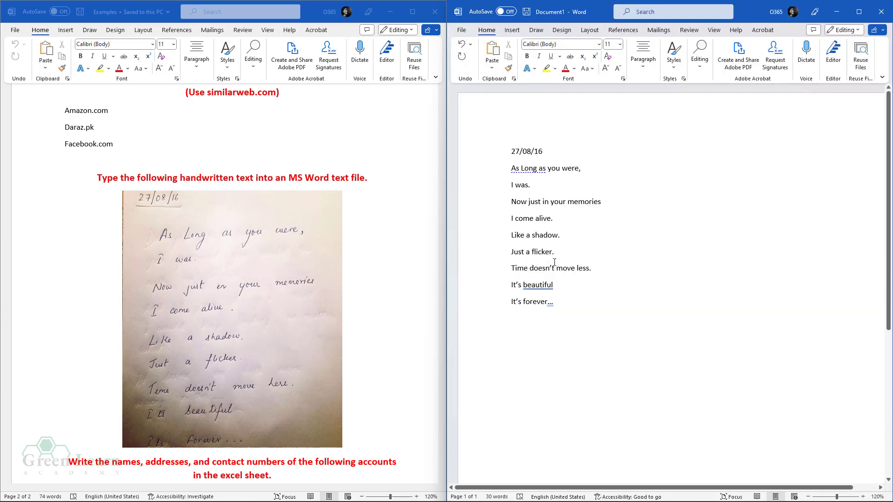
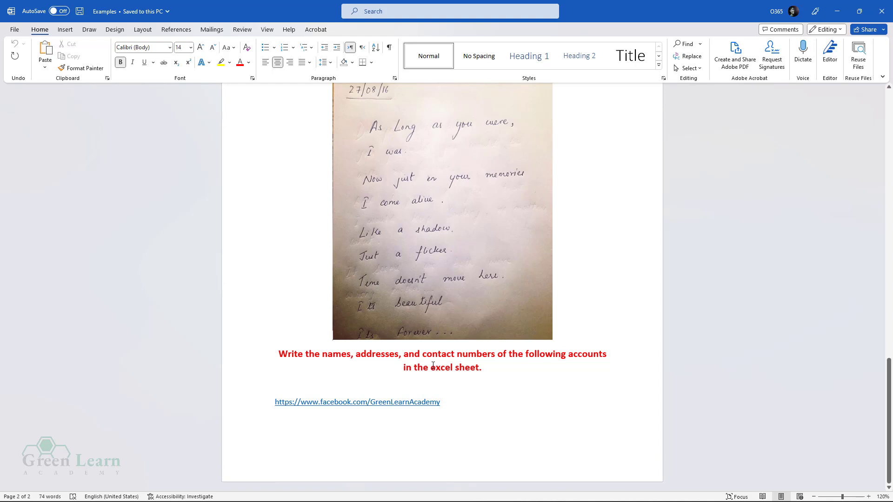
- Replace 'excel' with 'google' in the Word instruction and copy the Facebook link
left_click_drag(433, 366, 452, 369)
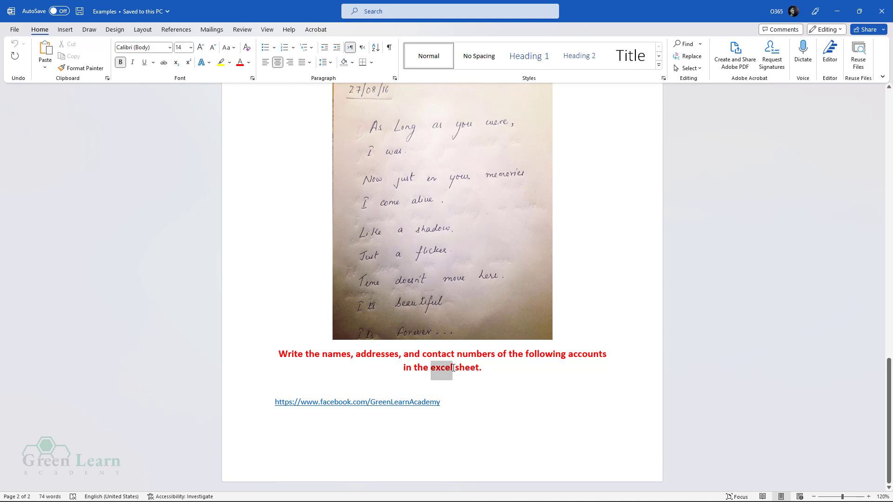
type("google")
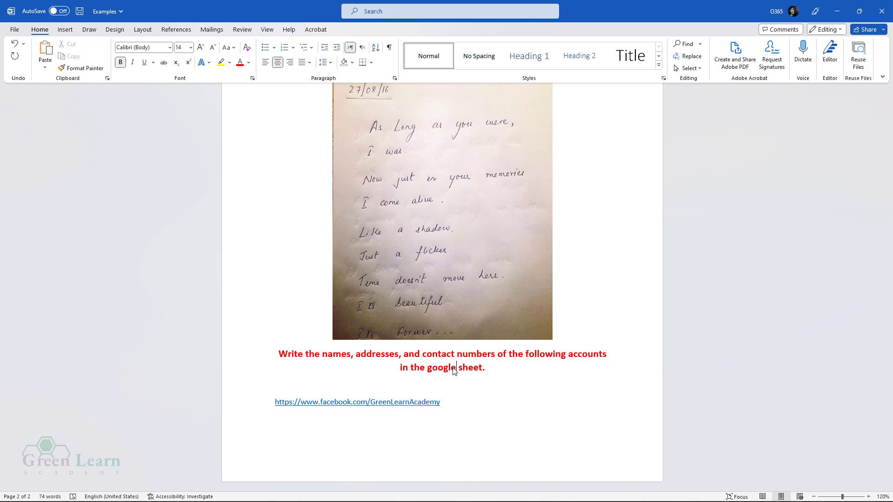
triple_click(411, 404)
key("ctrl+c")
right_click(412, 403)
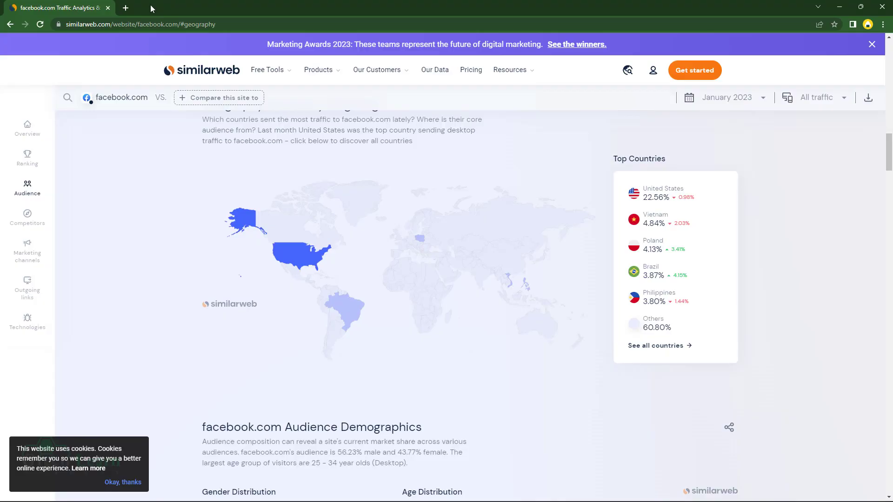
- Paste the copied link into a new tab to load the Green Learn Academy Facebook page
left_click(125, 8)
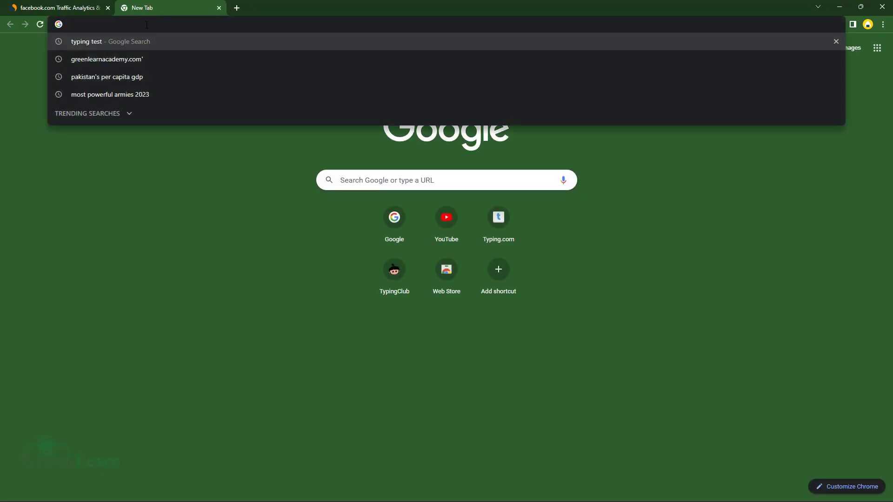
key("ctrl+v")
key("Return")
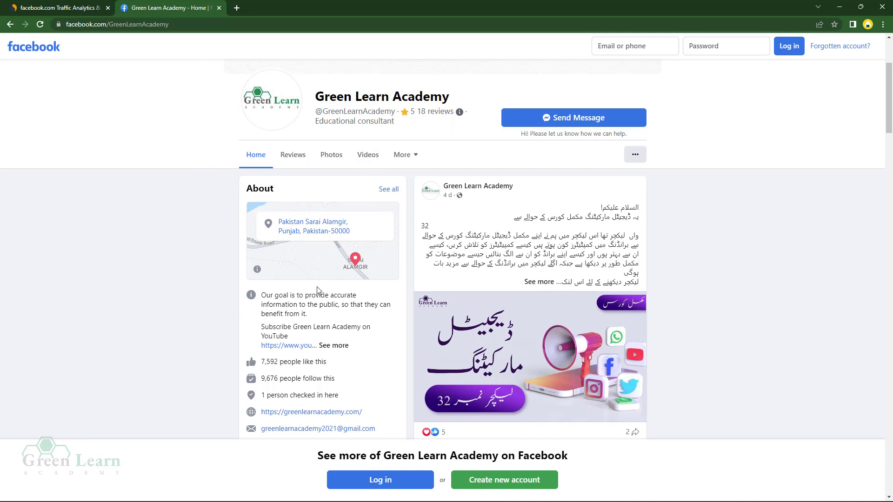
- Search Google for 'google sheet' in another new tab
left_click(237, 8)
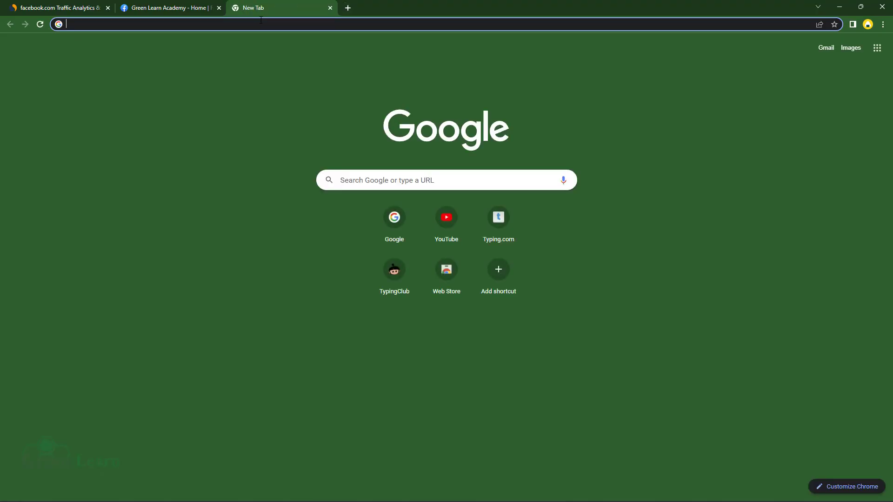
type("google")
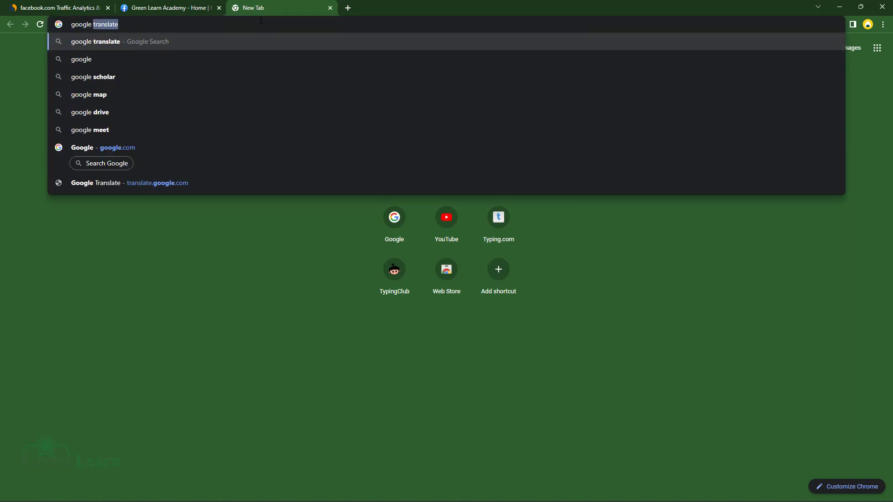
type(" sheet")
key("Return")
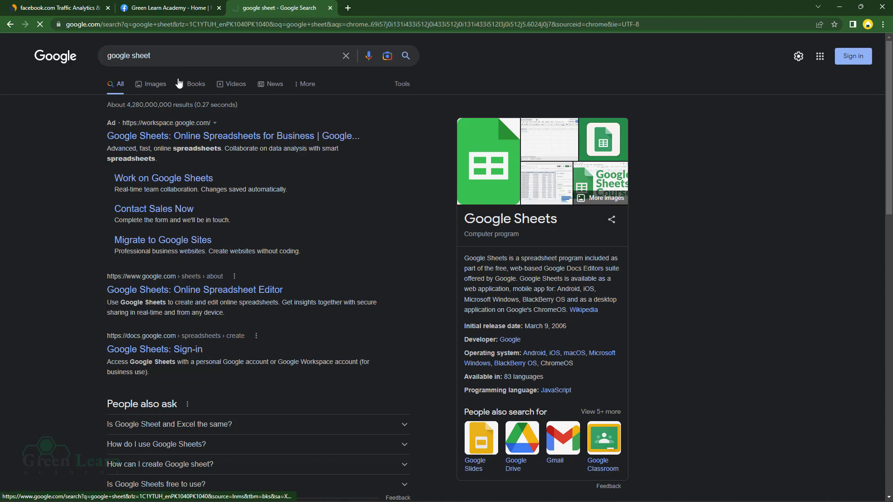
- Scroll through the Google Workspace Sheets product page's feature sections and back to the top
left_click(156, 7)
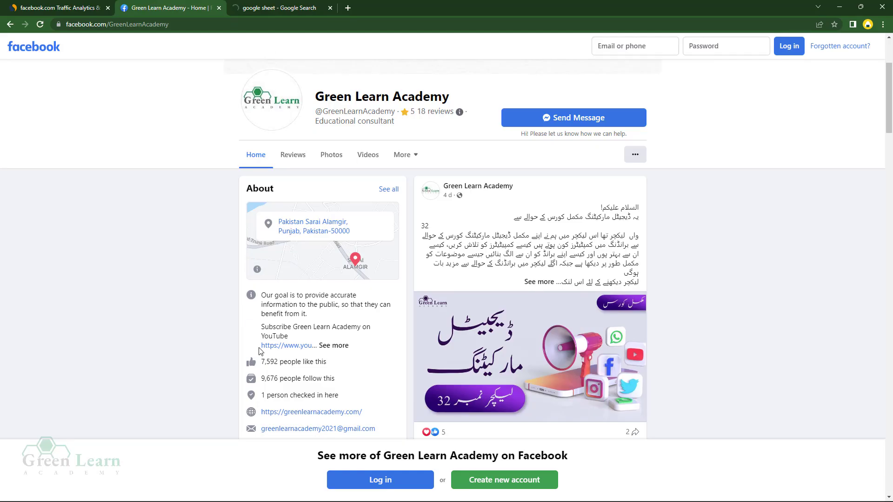
left_click(265, 7)
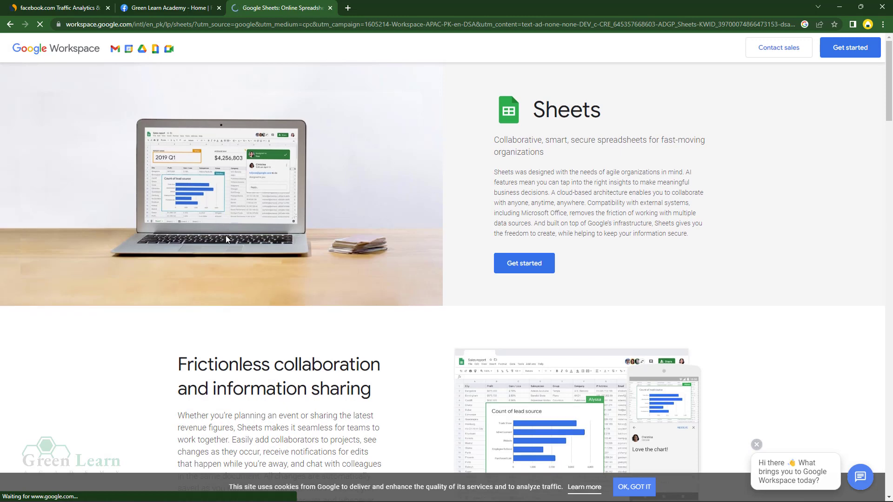
scroll(450, 370, "down", 5)
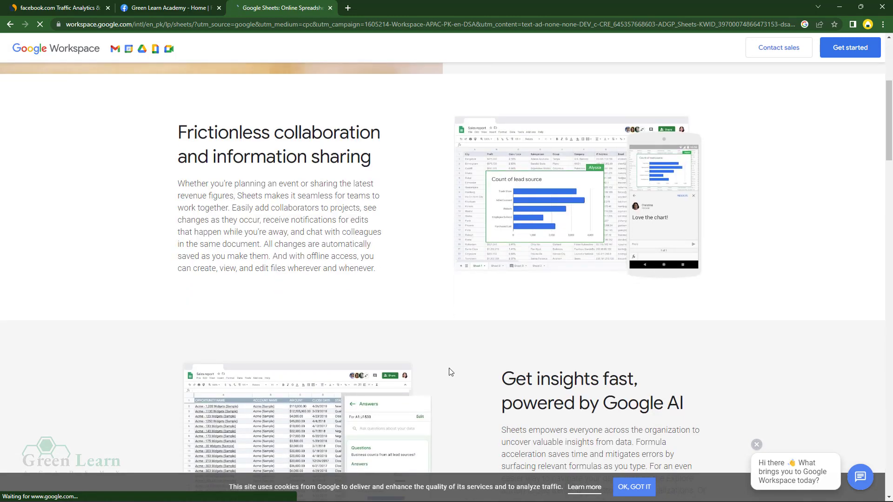
scroll(449, 372, "down", 4)
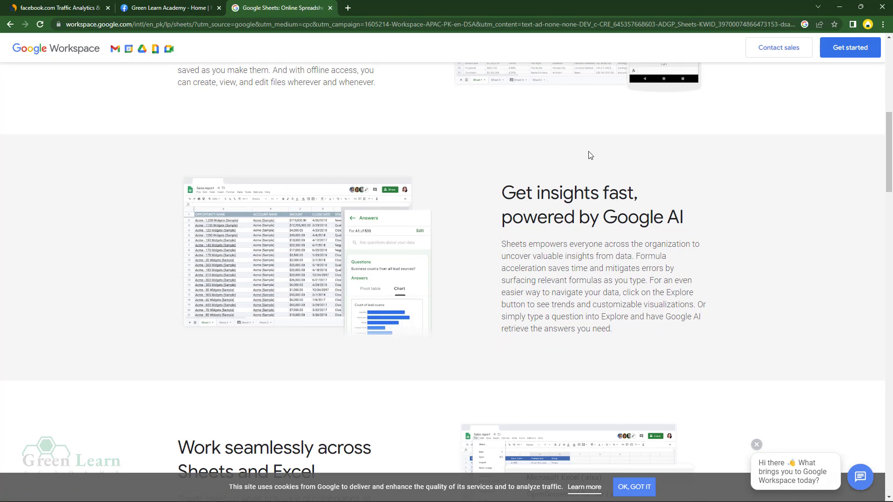
scroll(475, 258, "up", 2)
scroll(474, 259, "down", 1)
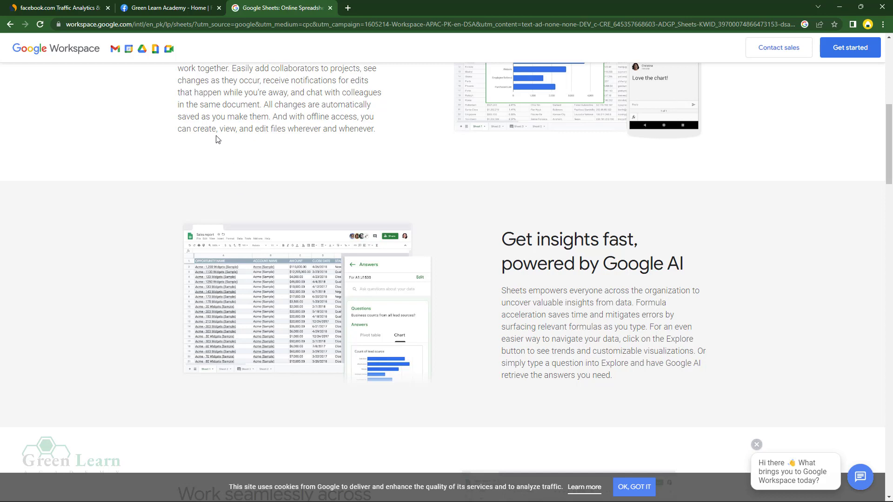
scroll(224, 300, "up", 8)
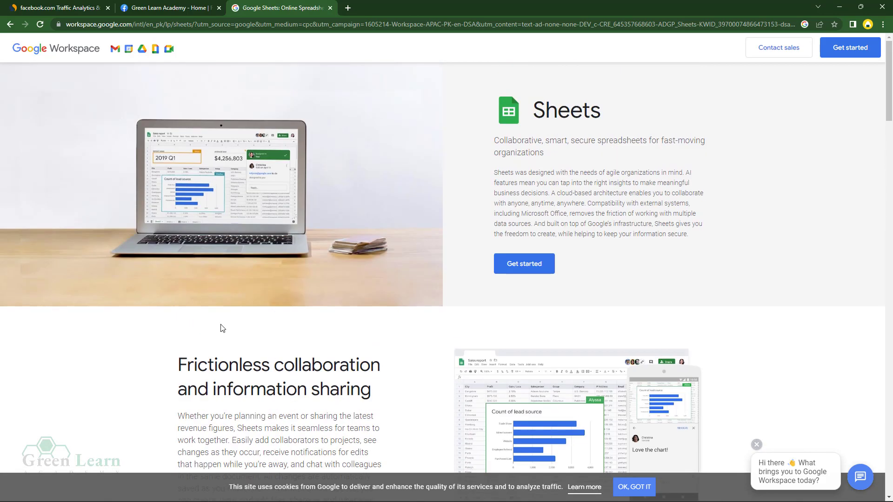
left_click(349, 8)
- Search Google for 'google sheet' and view its Images results
left_click(378, 179)
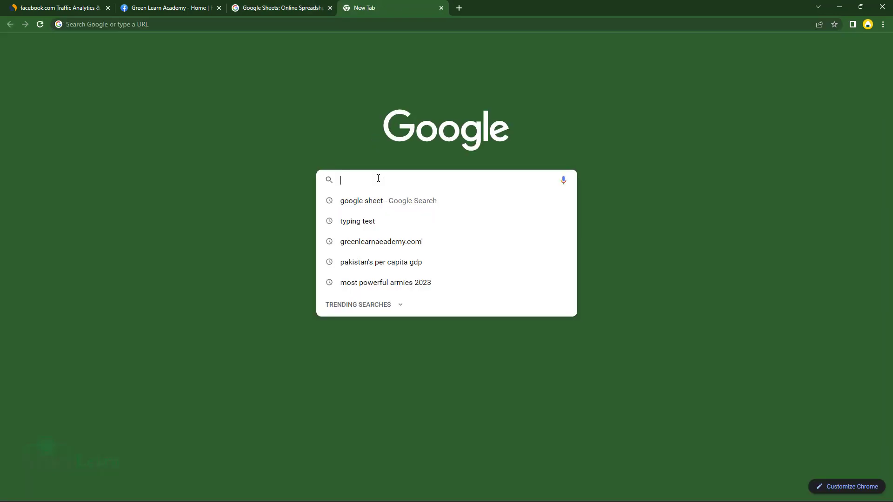
type("google she")
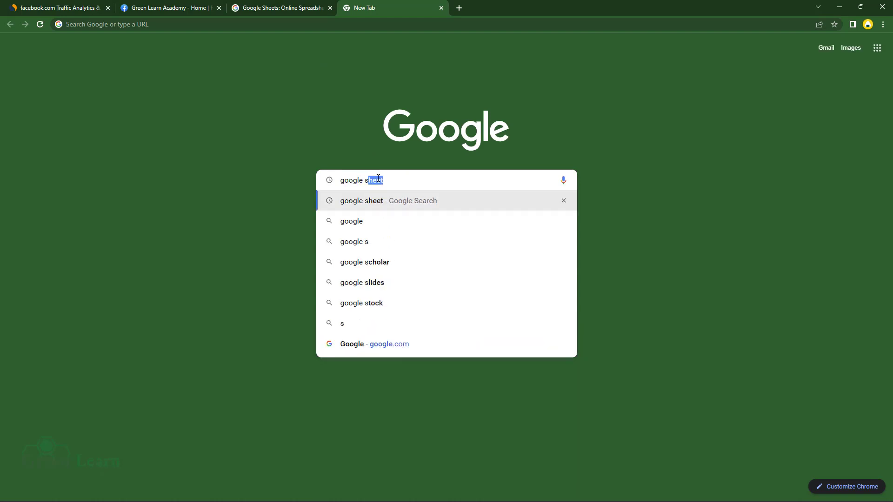
type("et")
key("Return")
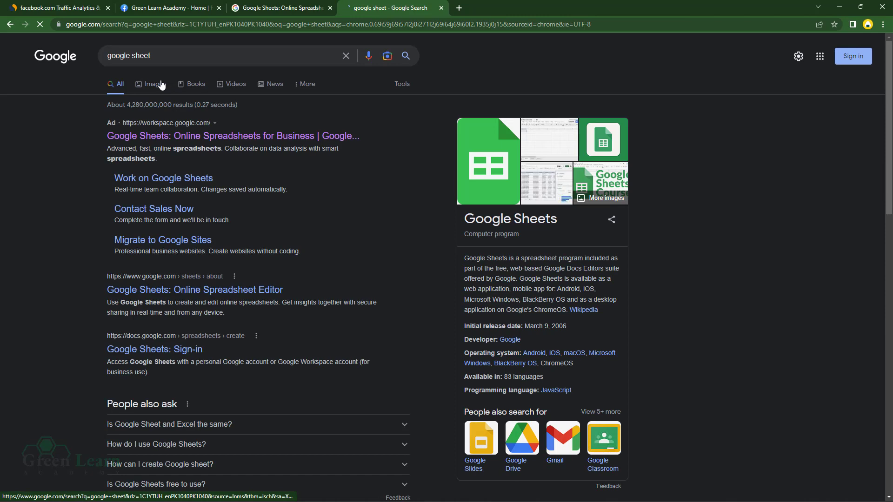
left_click(161, 85)
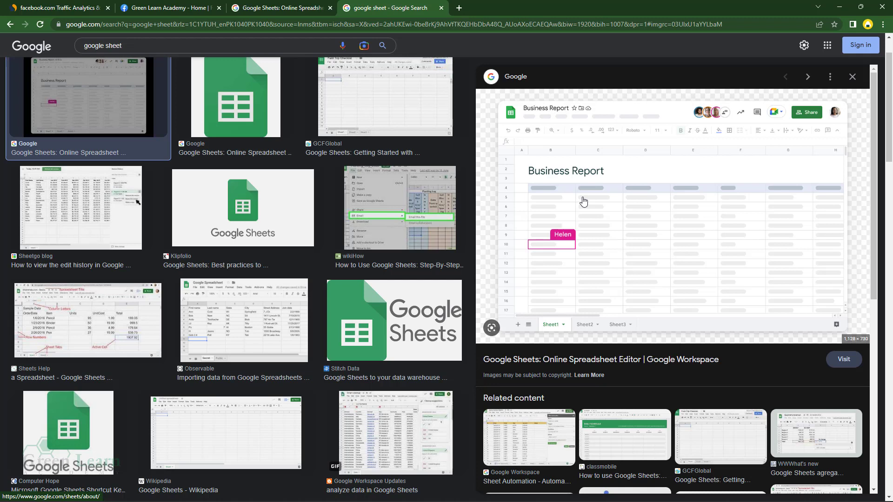
left_click(150, 7)
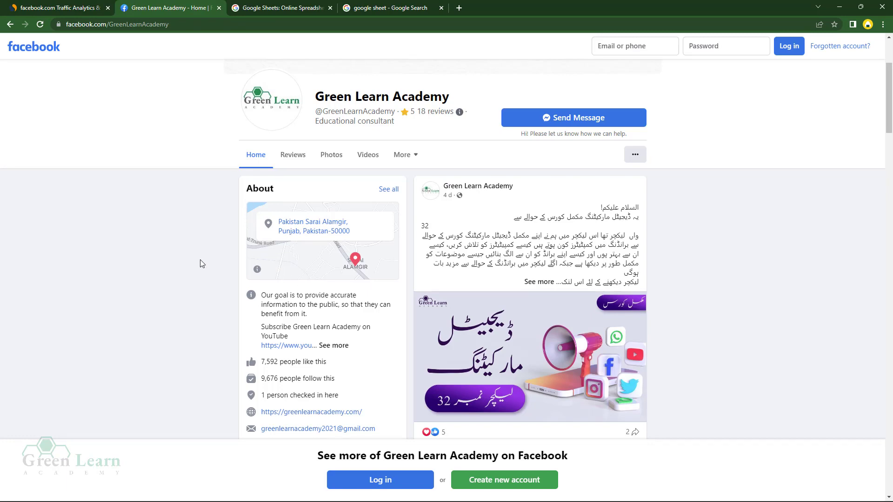
- Bring the Word instructions document up to review the task
scroll(200, 263, "down", 2)
scroll(189, 264, "up", 4)
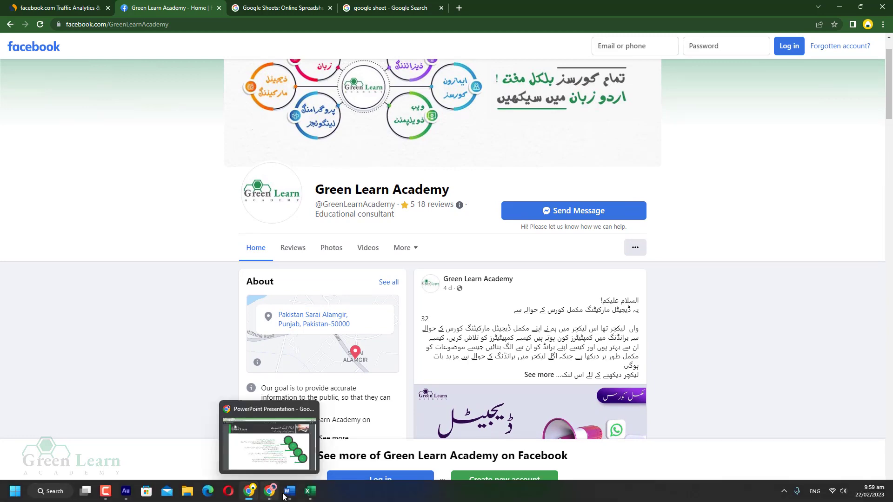
mouse_move(288, 496)
left_click(263, 439)
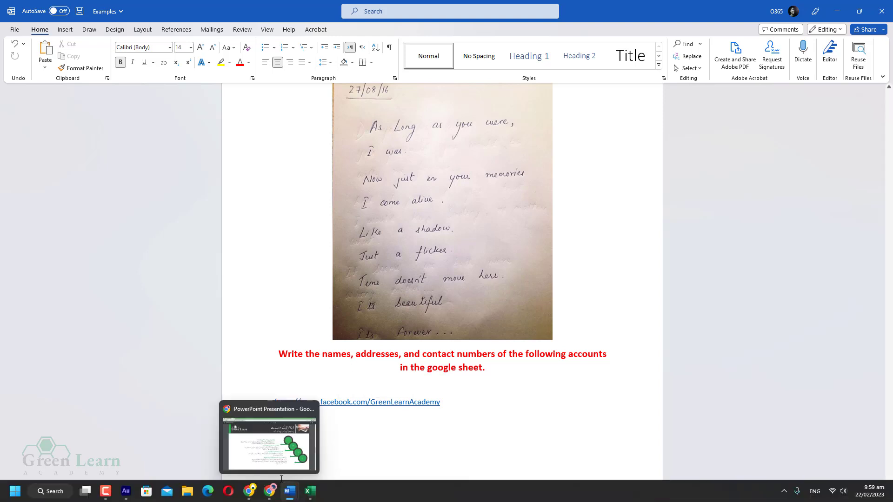
- Copy the 'Green Learn Academy' page name from the Facebook page header
left_click(250, 492)
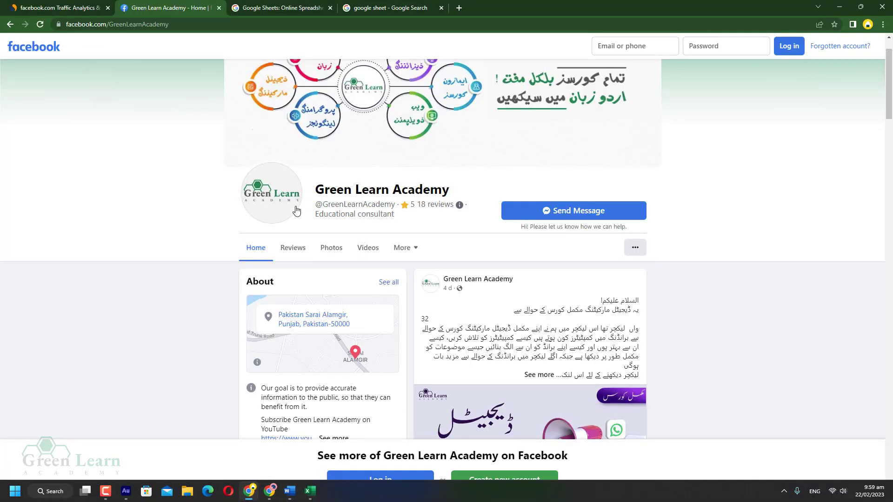
triple_click(341, 189)
right_click(340, 186)
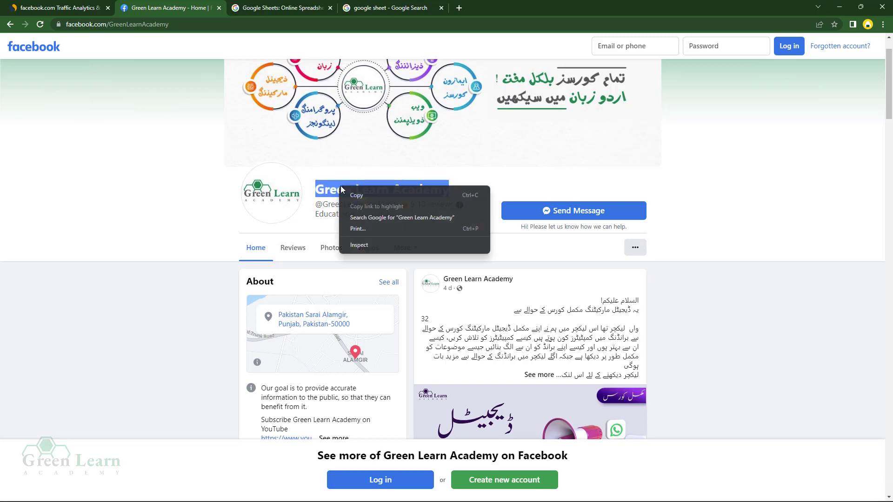
left_click(381, 200)
- Create a new blank workbook, Book4, and maximize its window
mouse_move(310, 491)
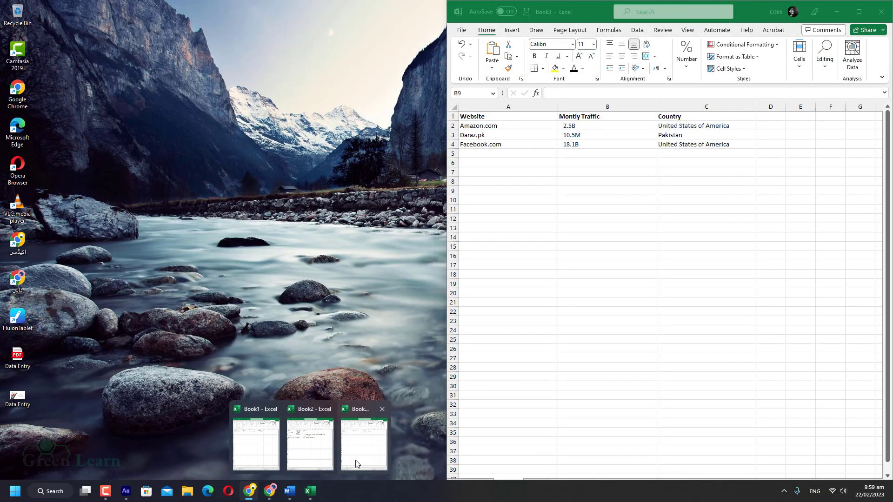
left_click(357, 464)
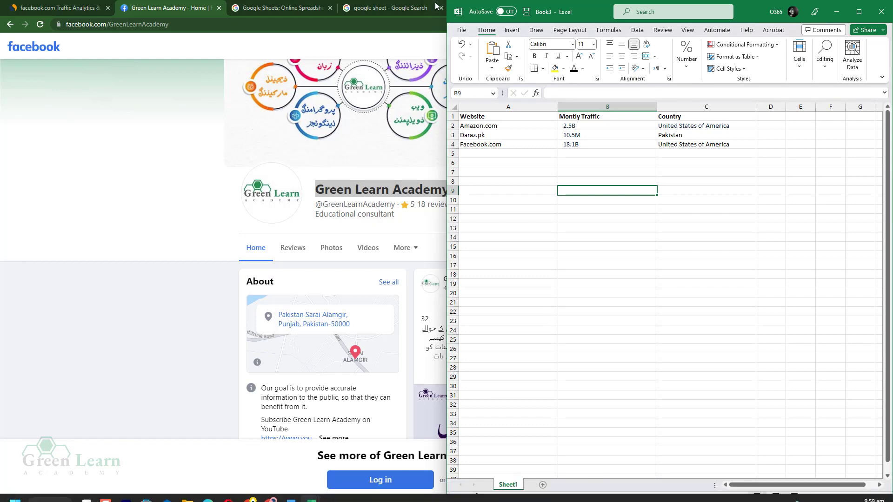
left_click(461, 31)
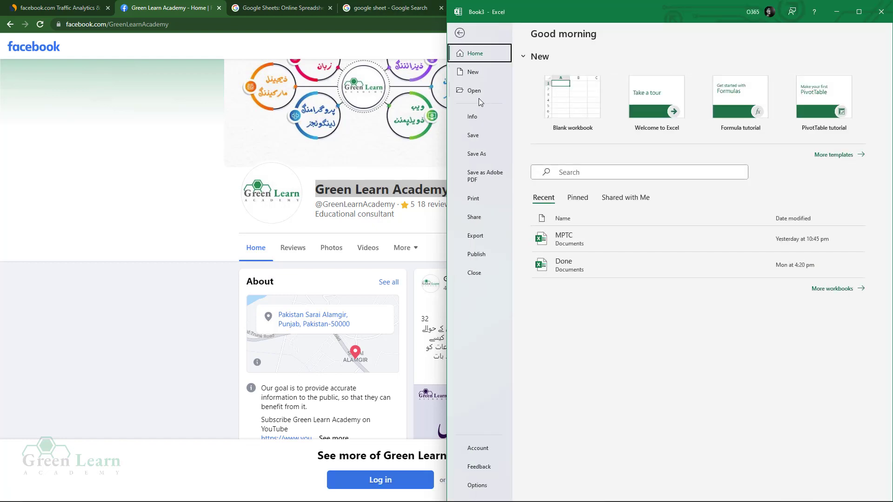
left_click(473, 77)
left_click(574, 109)
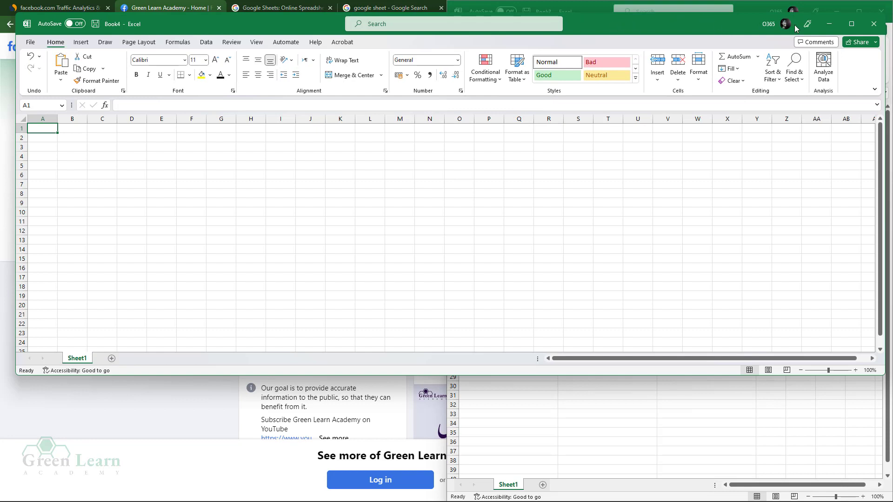
left_click(861, 22)
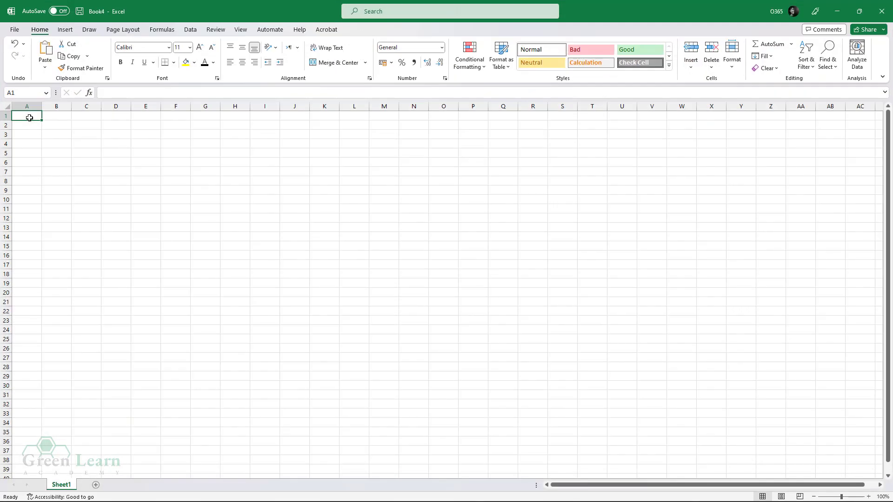
- Enter headers Name, Address, Contact Number in row 1 and paste 'Green Learn Academy' into A2
type("Name")
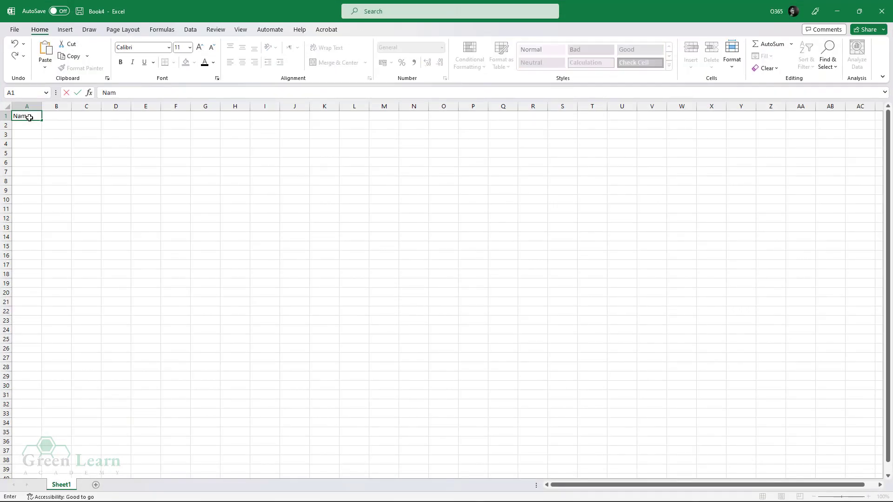
key("Tab")
type("Address")
key("Tab")
type("Contact Number")
key("Return")
key("ctrl+v")
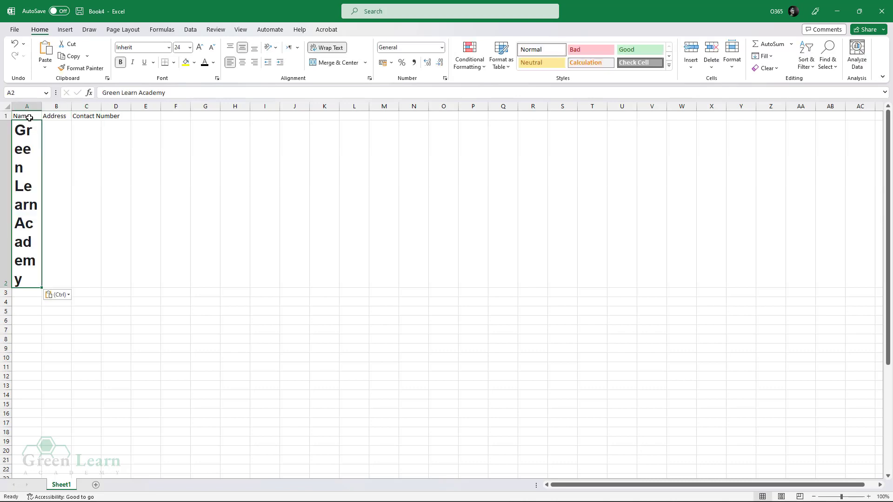
left_click(233, 330)
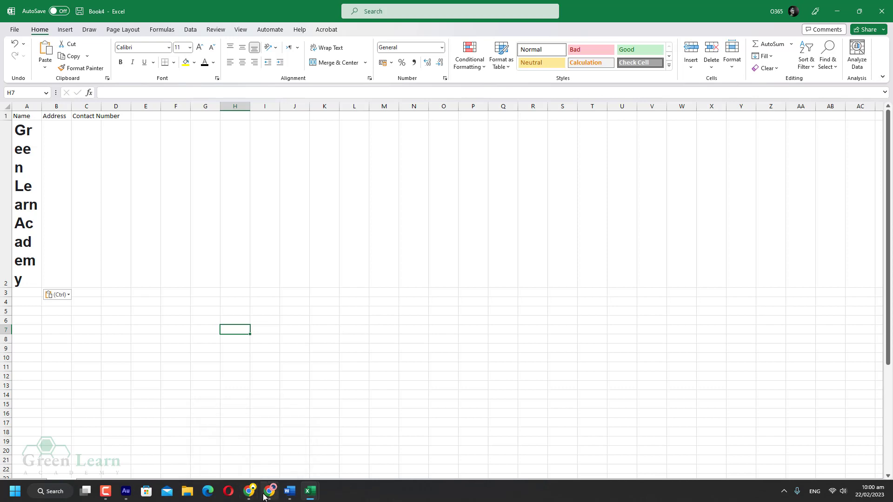
left_click(251, 496)
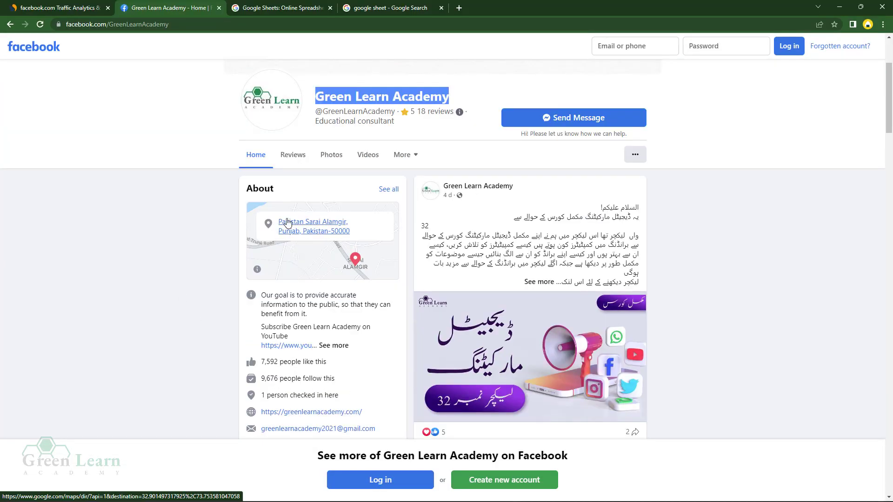
- Expand and read the About description on the academy's Facebook page
scroll(300, 237, "down", 2)
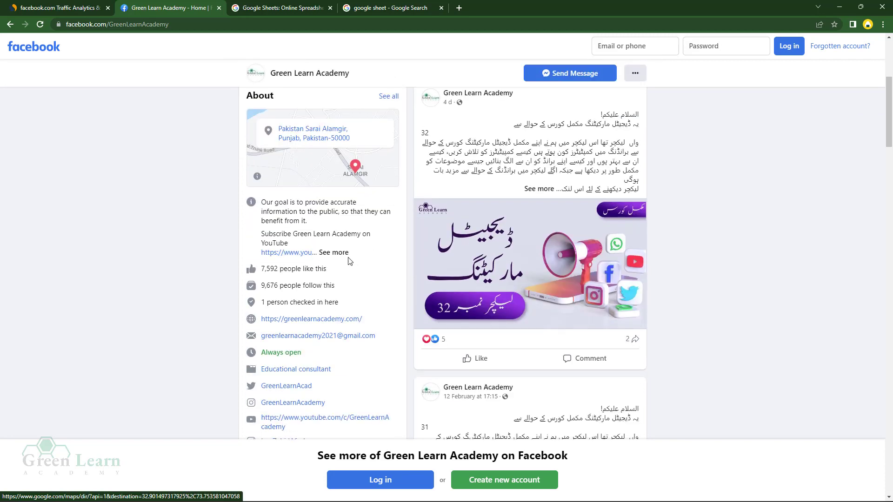
left_click(333, 252)
scroll(287, 344, "down", 2)
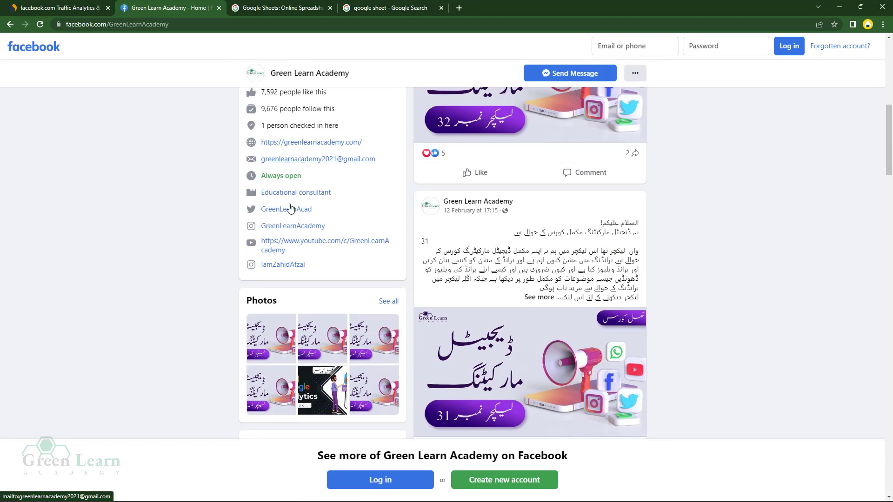
scroll(279, 209, "up", 3)
scroll(378, 272, "up", 2)
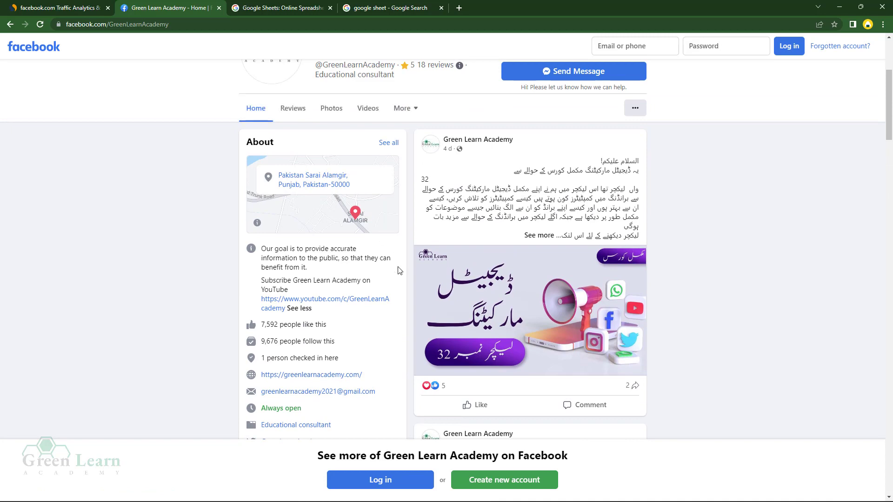
- Search Google for 'green learn academy phone number' in a new tab
left_click(369, 6)
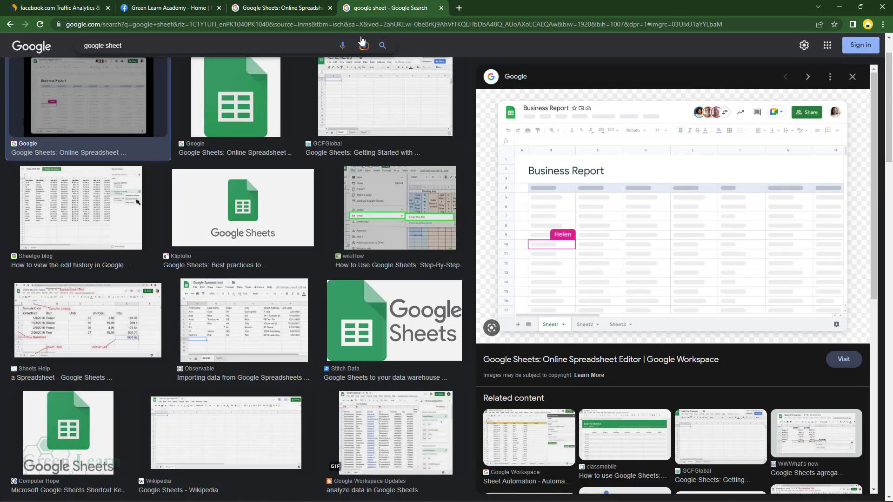
left_click(459, 8)
left_click(400, 175)
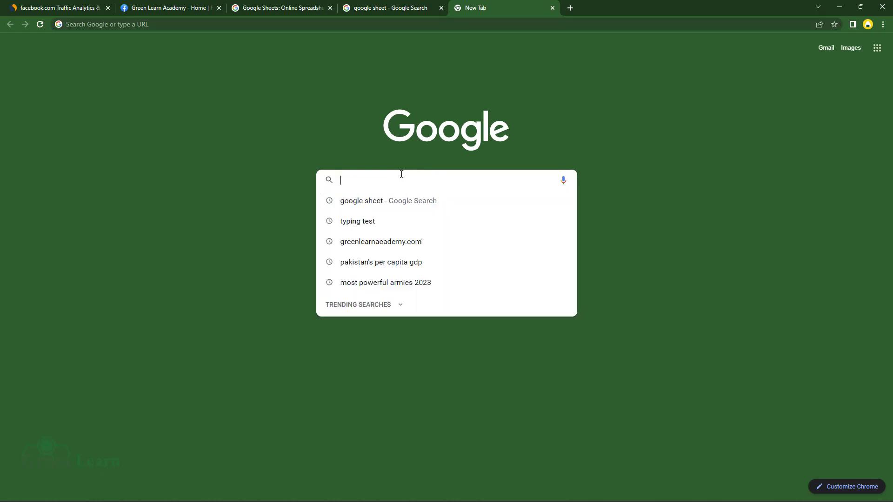
type("green")
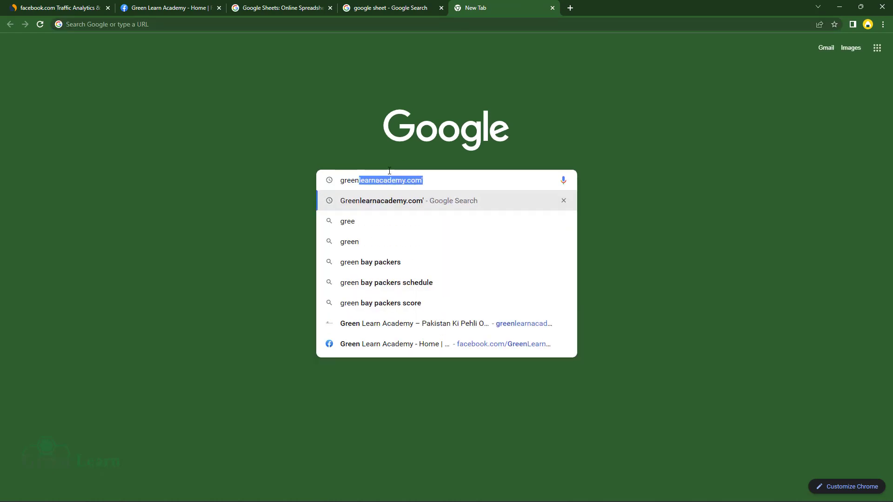
type(" learn acade")
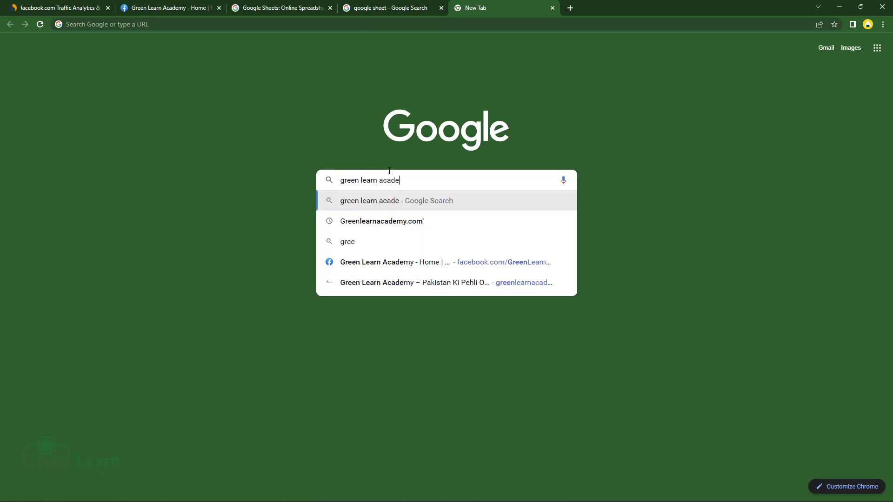
type("my phone number")
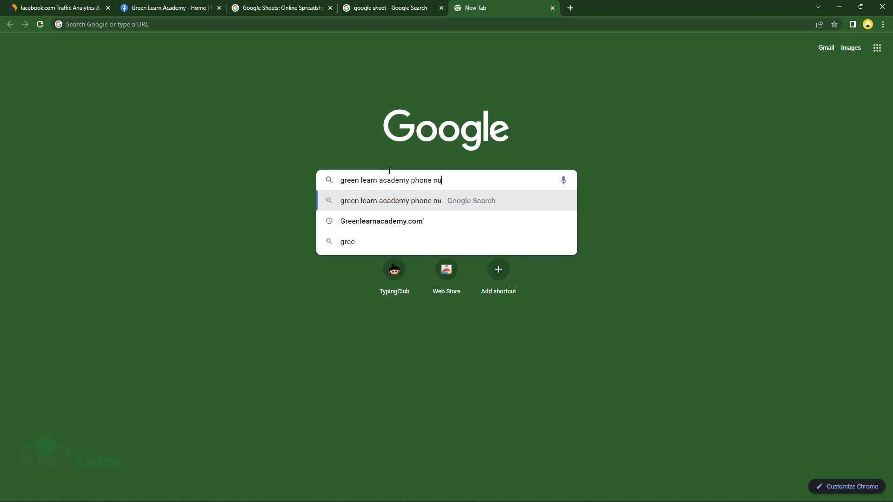
key("Return")
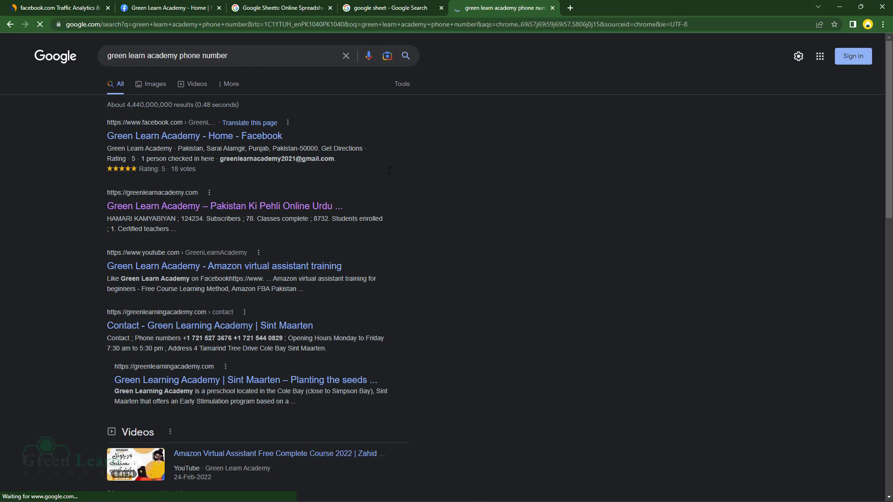
left_click(289, 214)
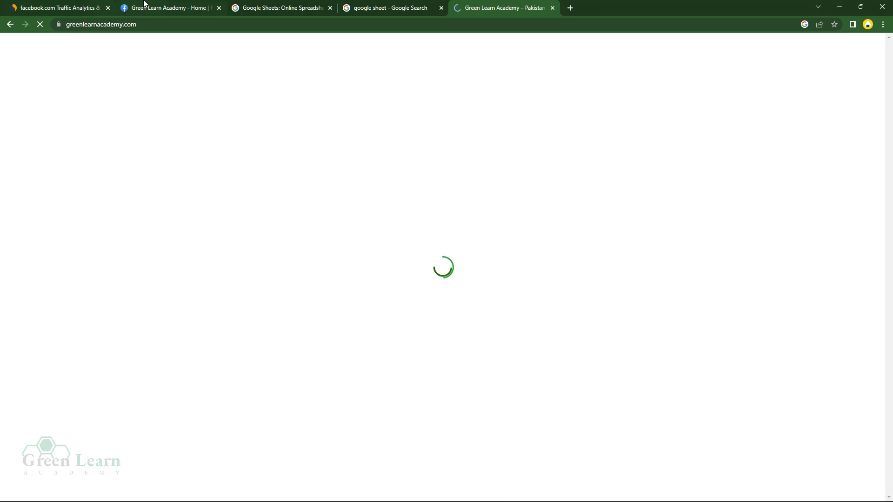
- Open greenlearnacademy.com from the Facebook page and scroll down to its footer
left_click(145, 6)
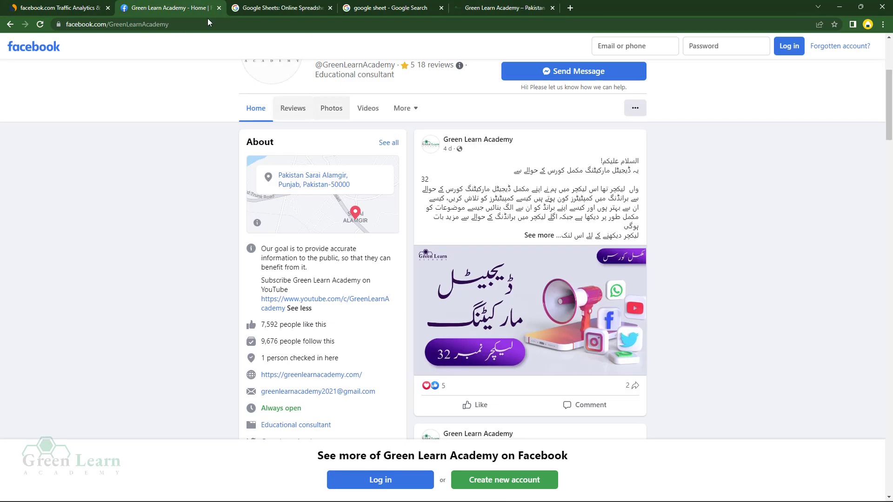
left_click(310, 375)
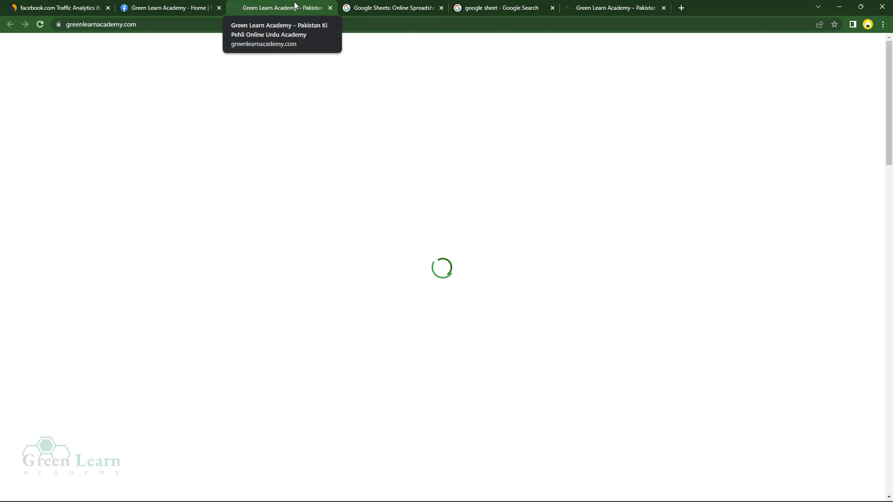
scroll(372, 246, "down", 6)
scroll(402, 276, "down", 15)
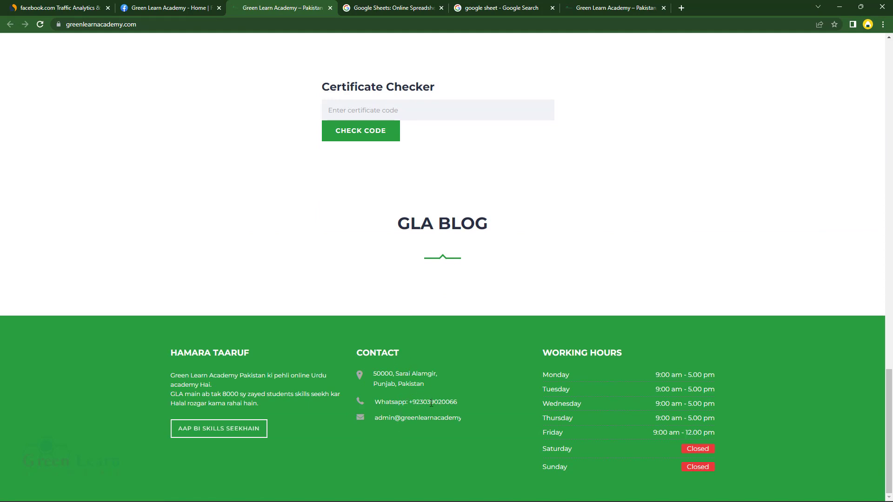
- Copy the WhatsApp contact number from the website footer
left_click_drag(418, 402, 420, 402)
right_click(430, 405)
left_click(468, 412)
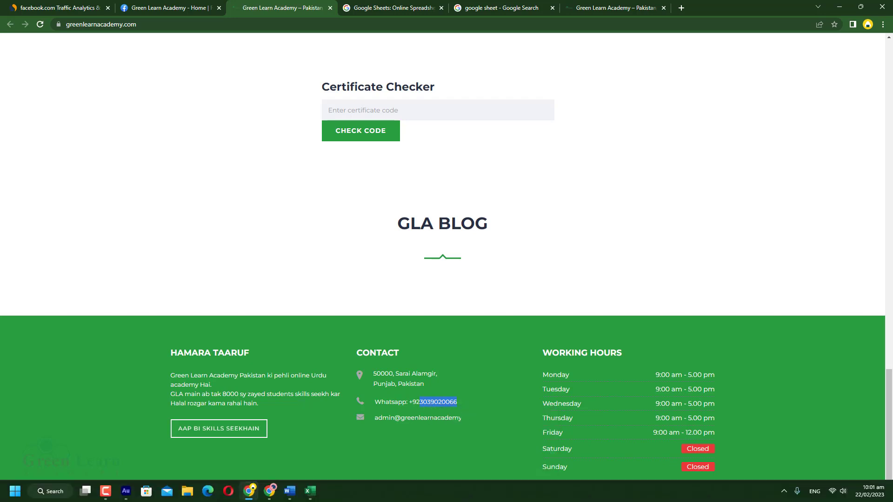
left_click(308, 496)
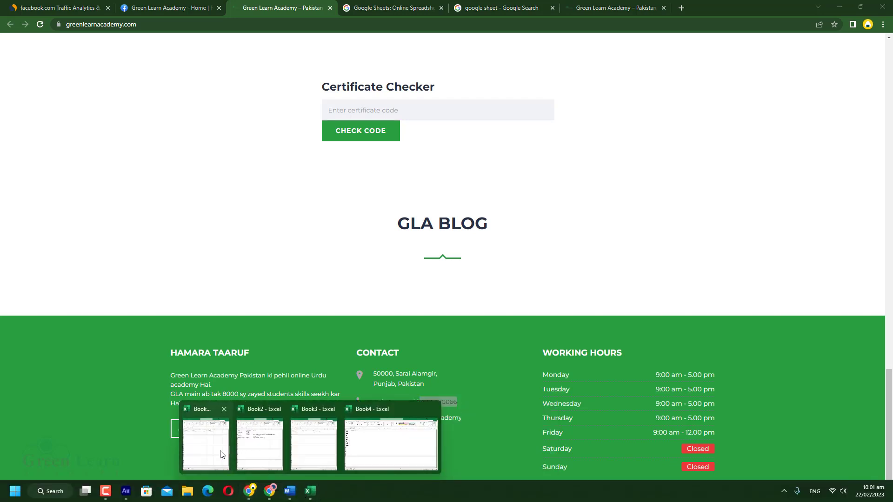
mouse_move(220, 454)
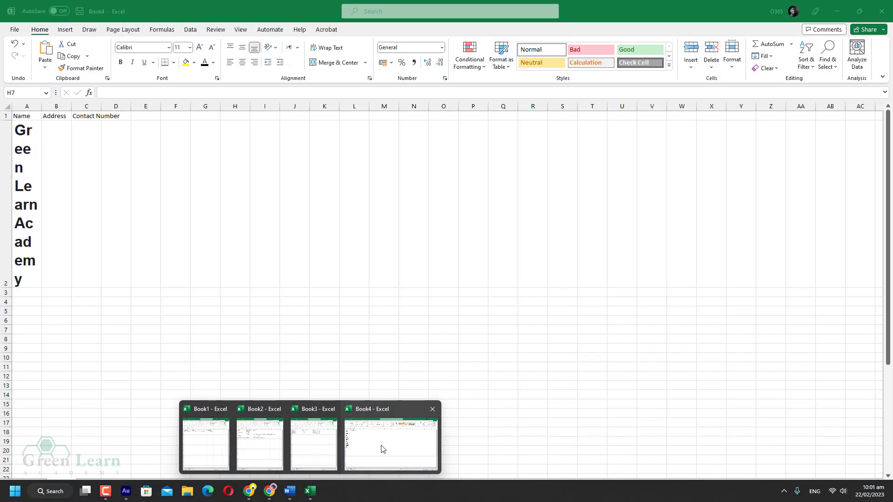
- Paste the academy's contact number into C2 of Book4
left_click(382, 448)
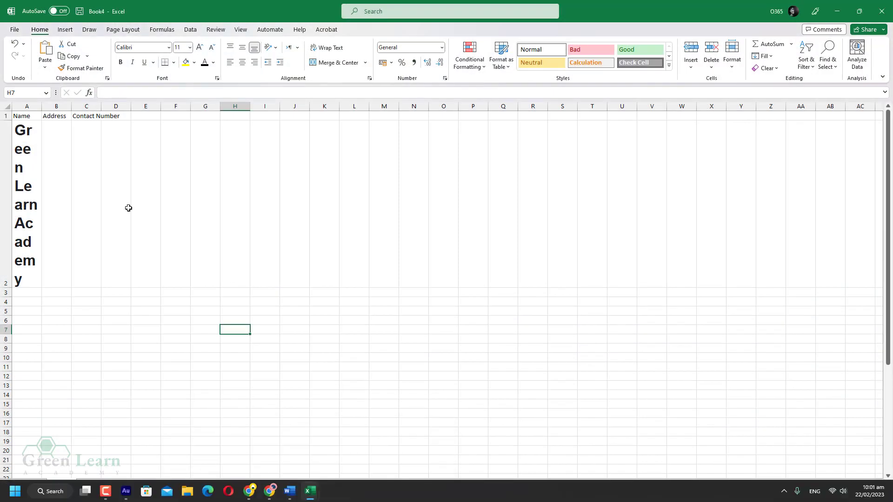
left_click(58, 170)
left_click(83, 172)
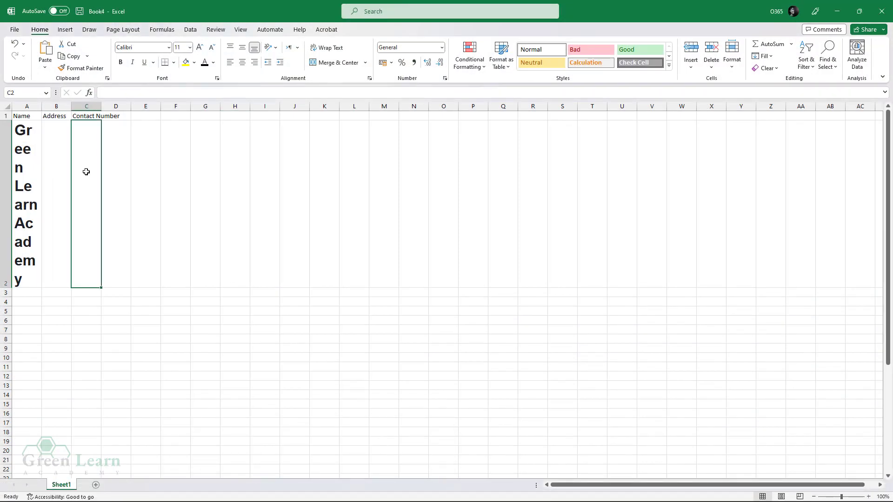
key("ctrl+v")
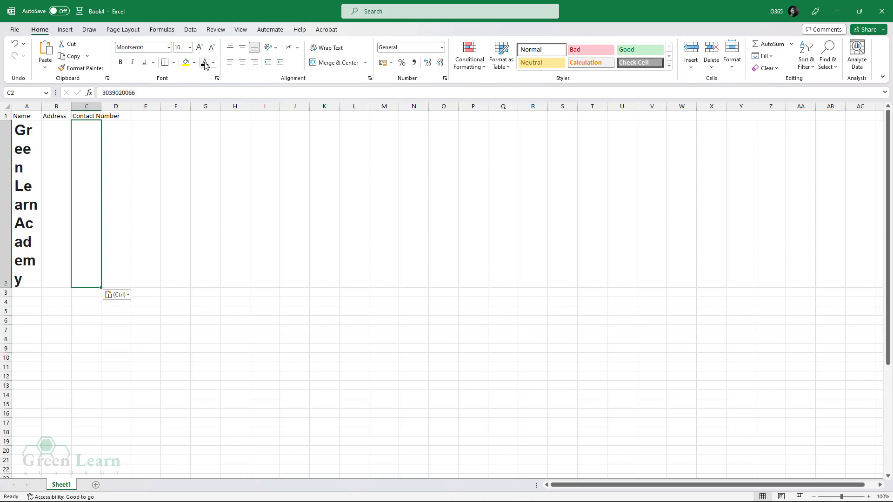
left_click(199, 356)
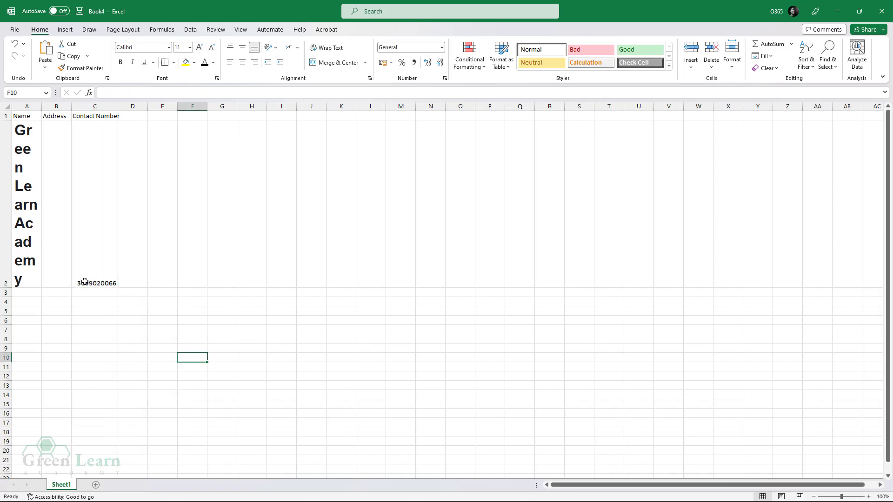
- Copy the two-line address from the website footer and paste it into B2
left_click(67, 250)
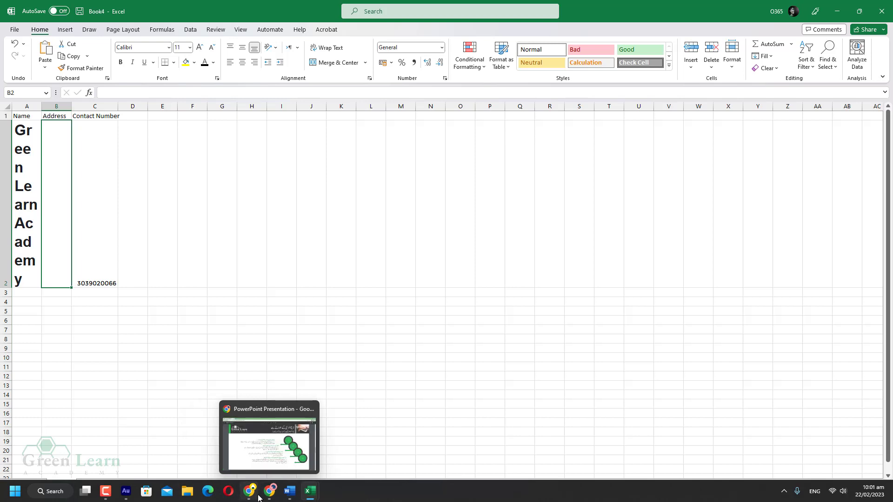
left_click(254, 496)
left_click_drag(428, 384, 373, 373)
key("ctrl+c")
left_click(310, 492)
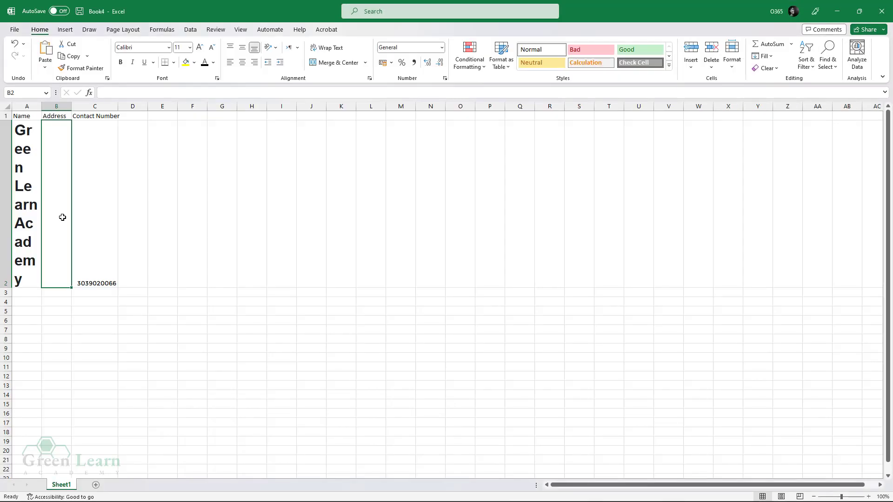
key("ctrl+v")
left_click(68, 372)
left_click(62, 275)
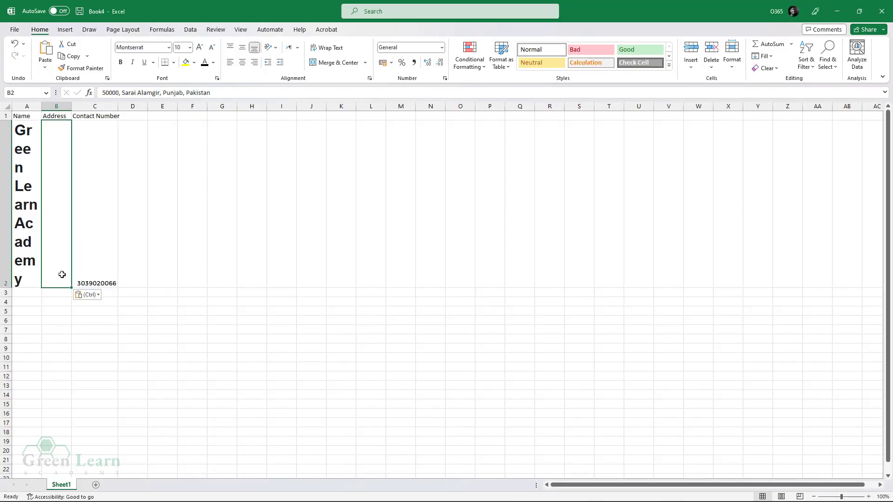
left_click(204, 61)
- Set row 2 to Calibri, bold the header row, and AutoFit columns A through C
left_click(98, 376)
left_click_drag(91, 268, 26, 261)
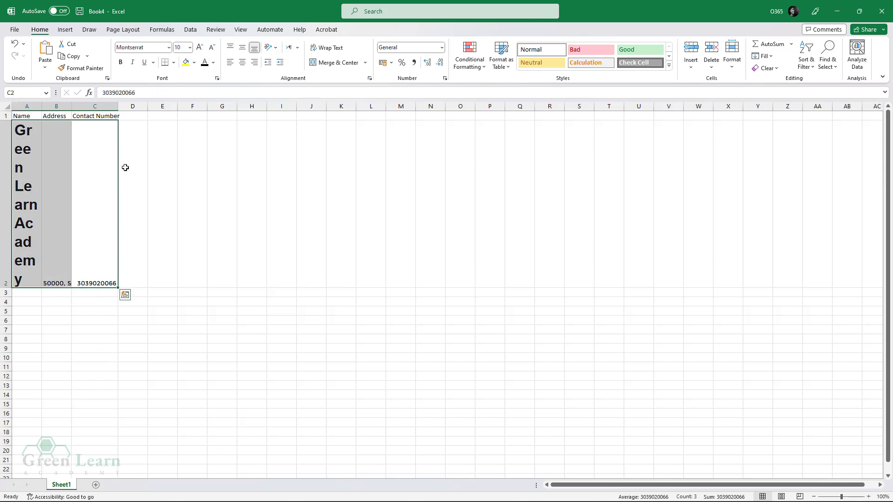
left_click(170, 48)
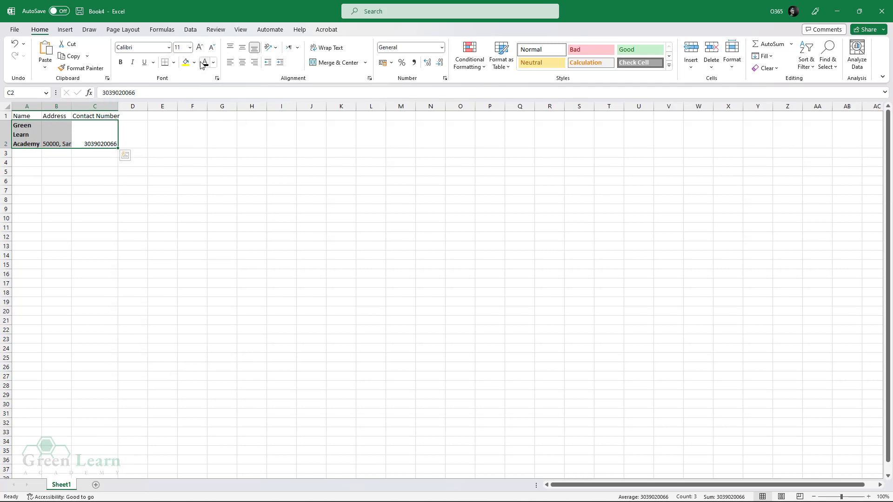
left_click(95, 265)
left_click(95, 199)
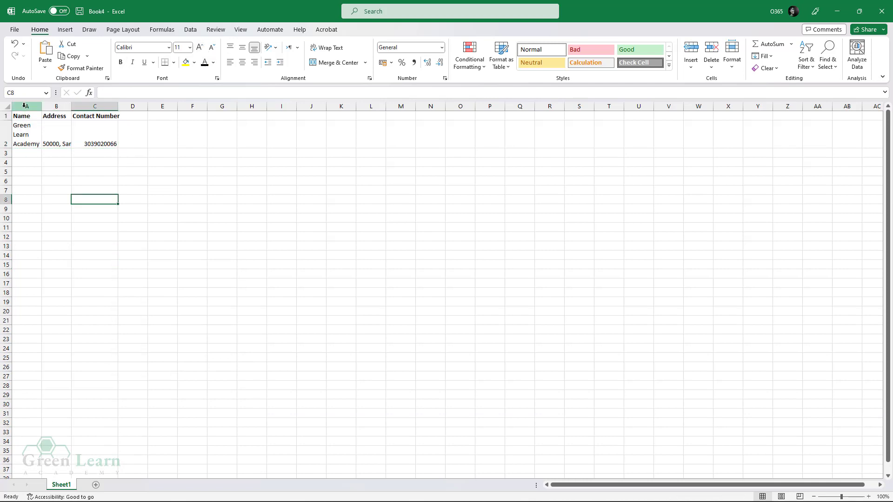
left_click_drag(24, 106, 95, 106)
left_click_drag(118, 107, 220, 107)
left_click(158, 141)
left_click(260, 172)
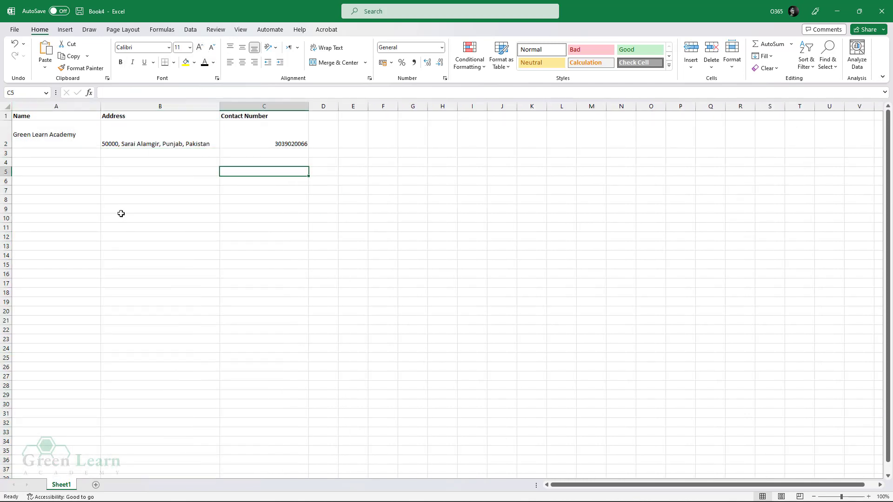